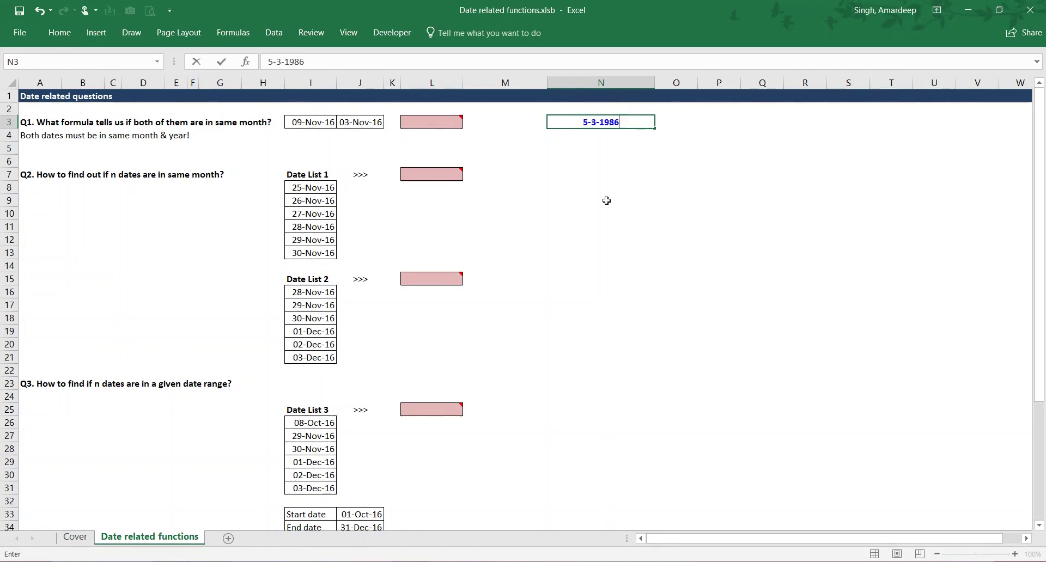
- Enter the date 5-3-1986 in N3 and the text "Ctrl Shift 3" in N5
key("ctrl+Return")
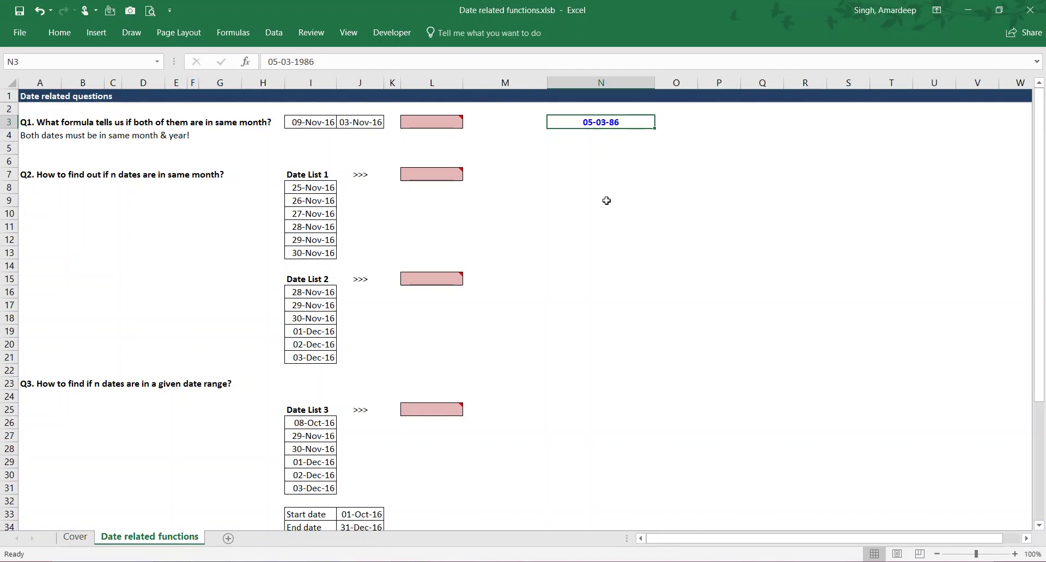
key("Down")
key("Down")
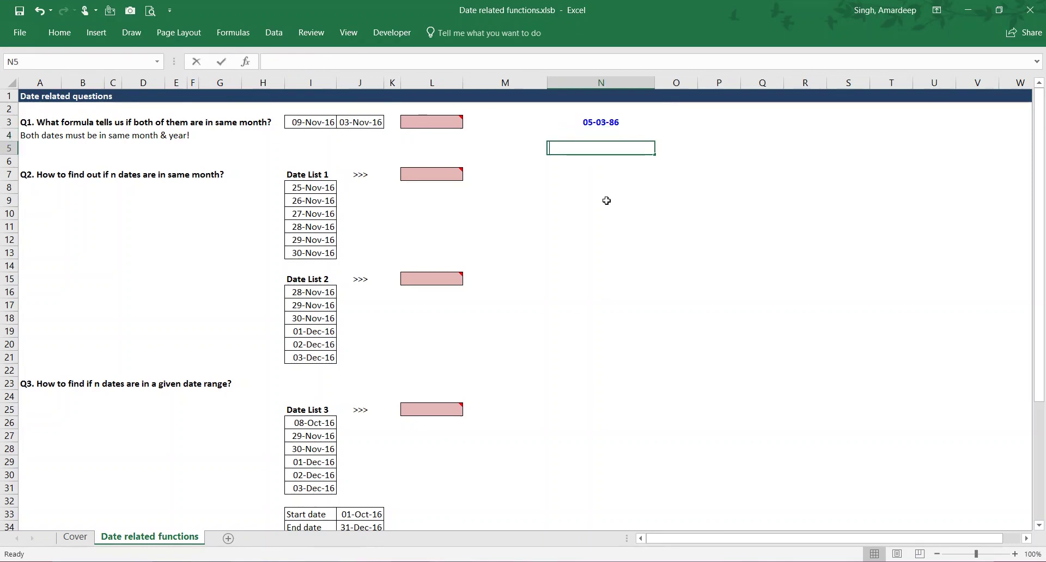
type("Ctrl Shift")
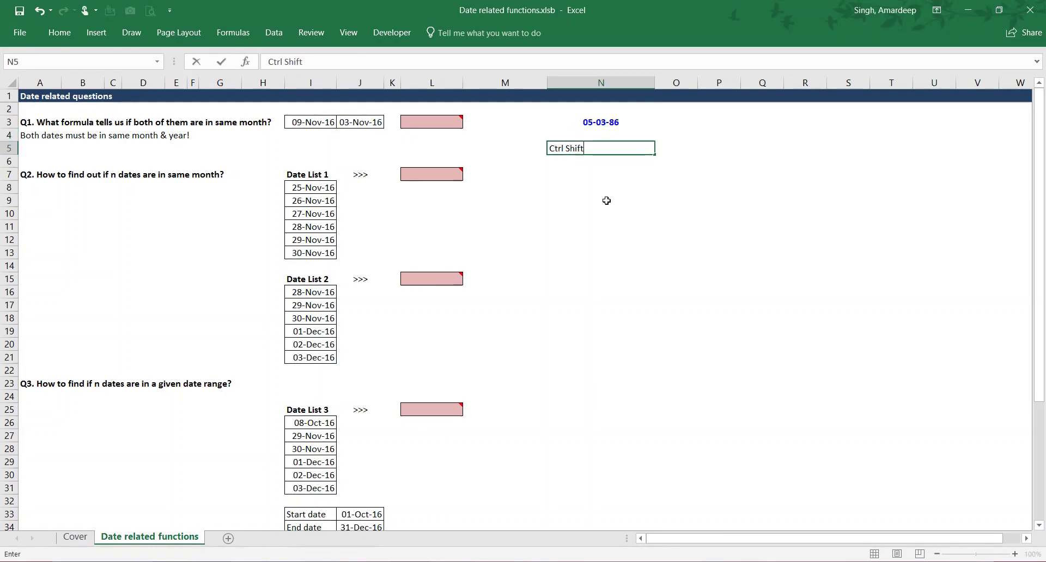
type(" 3")
key("Return")
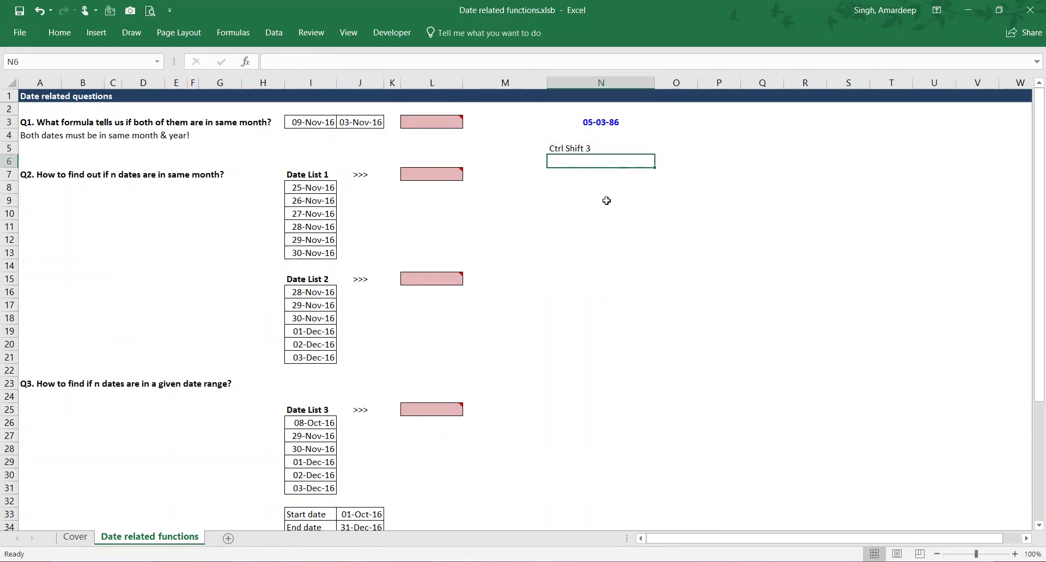
- Format the date in N3 in the day-month-year style with an abbreviated month name
left_click(605, 124)
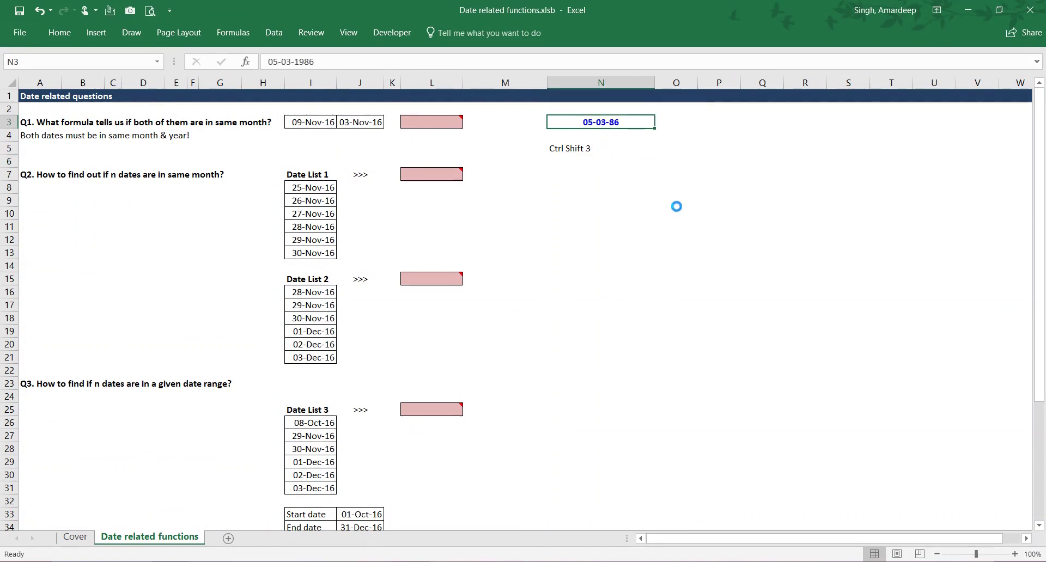
key("ctrl+shift+3")
key("Right")
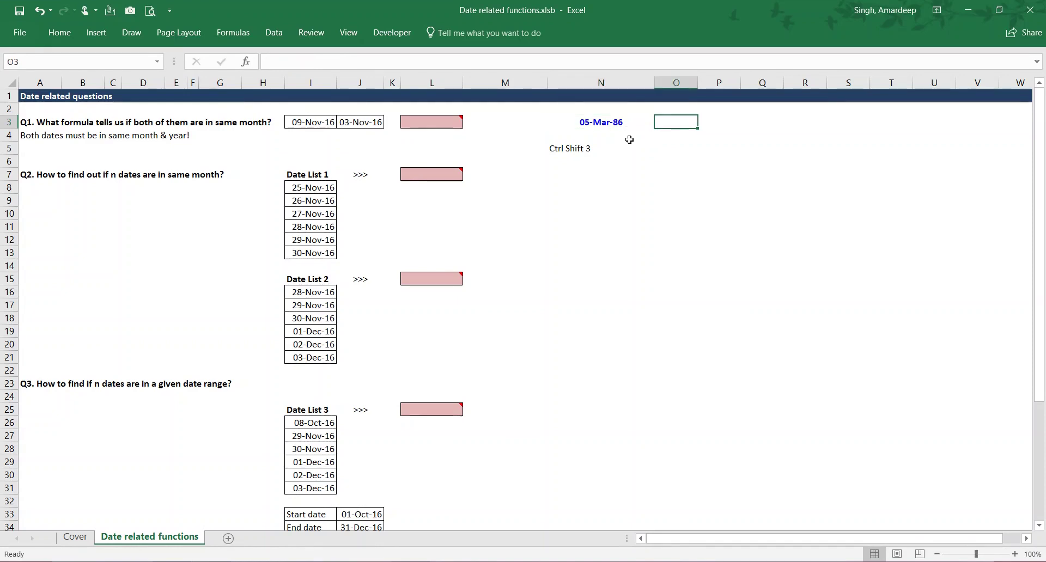
- Enter the text "Ctrl Shift ~" in N6, below the first shortcut note
key("Down")
key("Down")
key("Left")
key("Down")
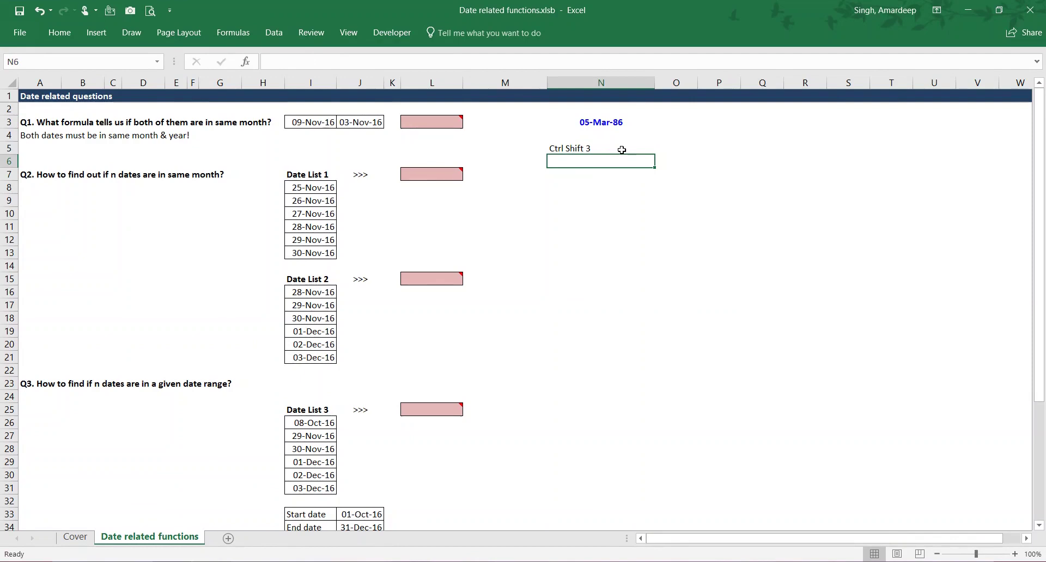
type("Ctrl Shiu")
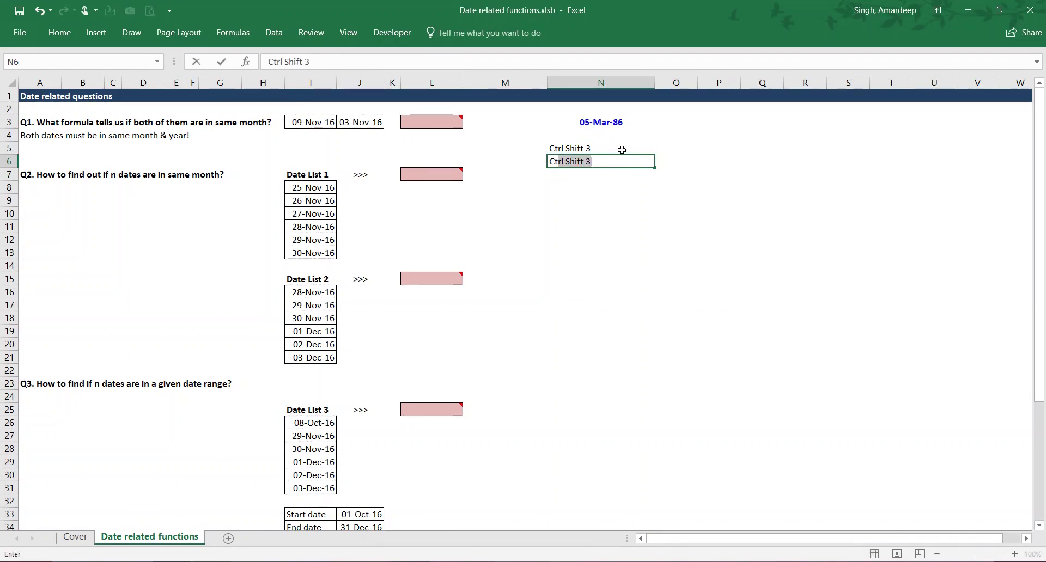
type("ft")
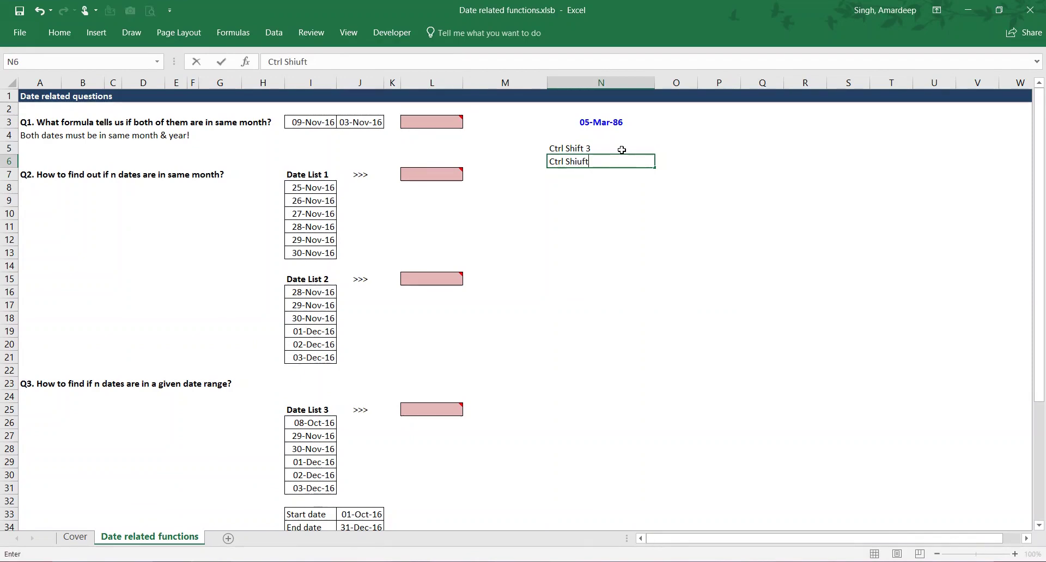
key("BackSpace")
key("BackSpace")
type("ft 3")
type("~")
key("Return")
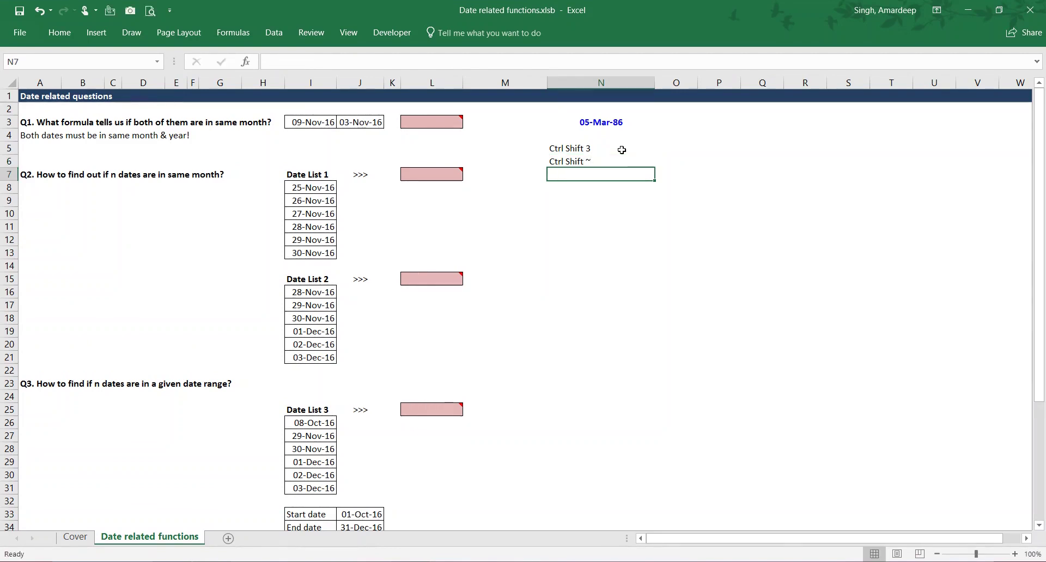
- Apply the General number format to the date in N3
left_click(620, 125)
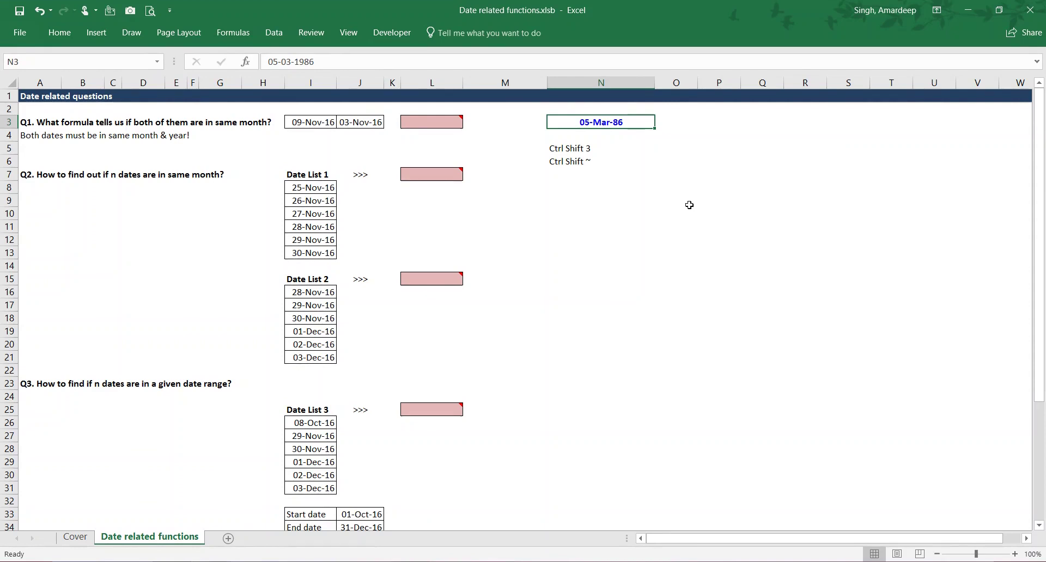
key("ctrl+shift+asciitilde")
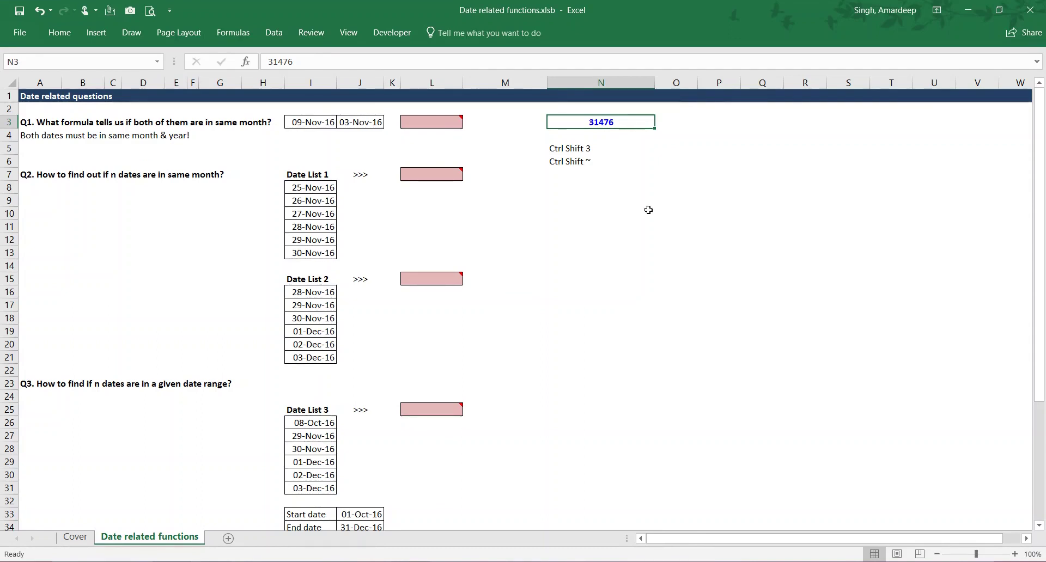
- Enter the number 1 in N9 and format it as a day-month-year date with an abbreviated month name
left_click(598, 199)
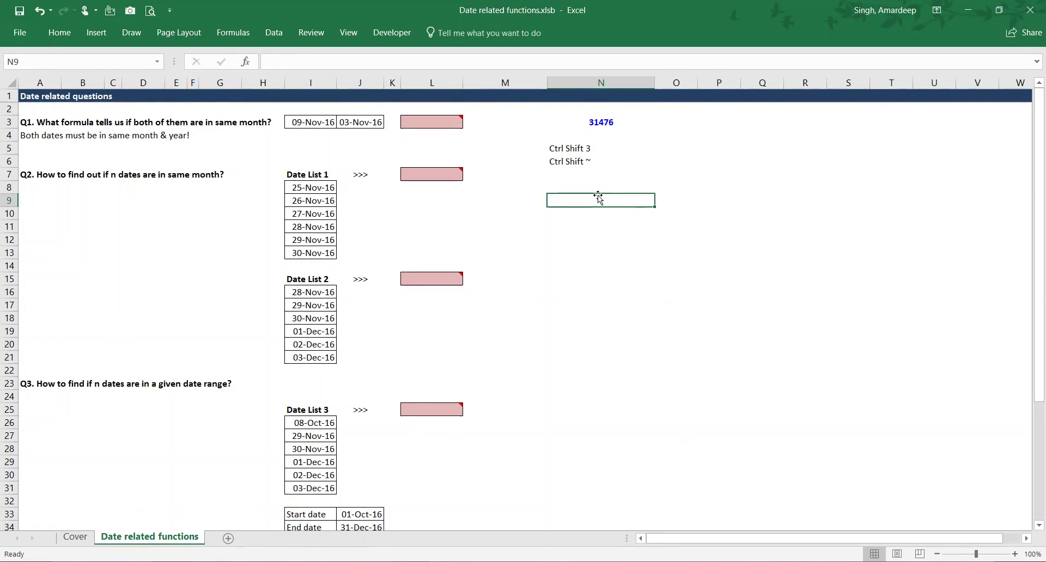
type("1")
key("ctrl+Return")
key("ctrl+shift+3")
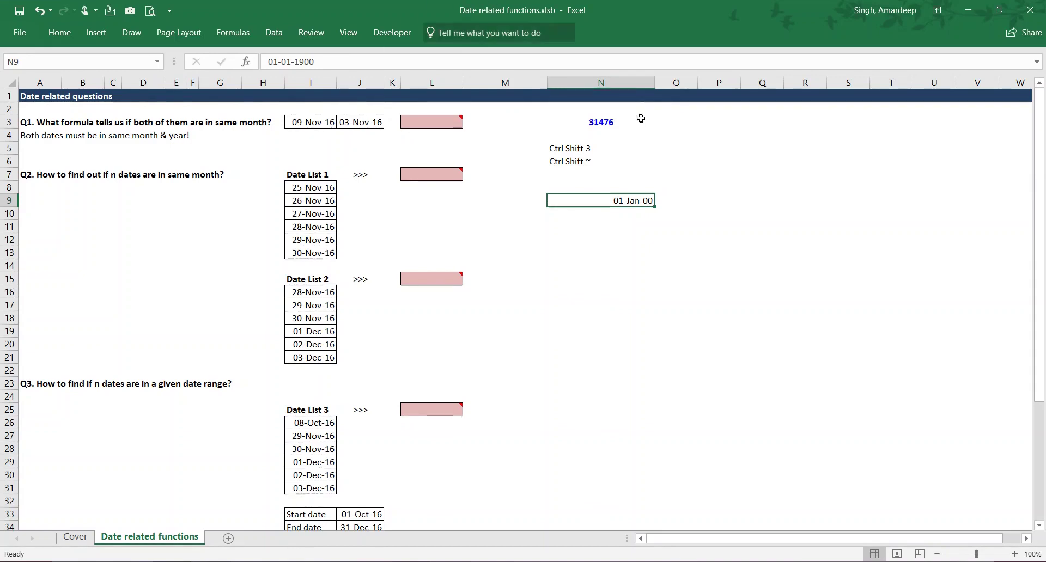
- Apply the date format to N3 again and add two days to it in O3 with the formula =N3+2
left_click(623, 126)
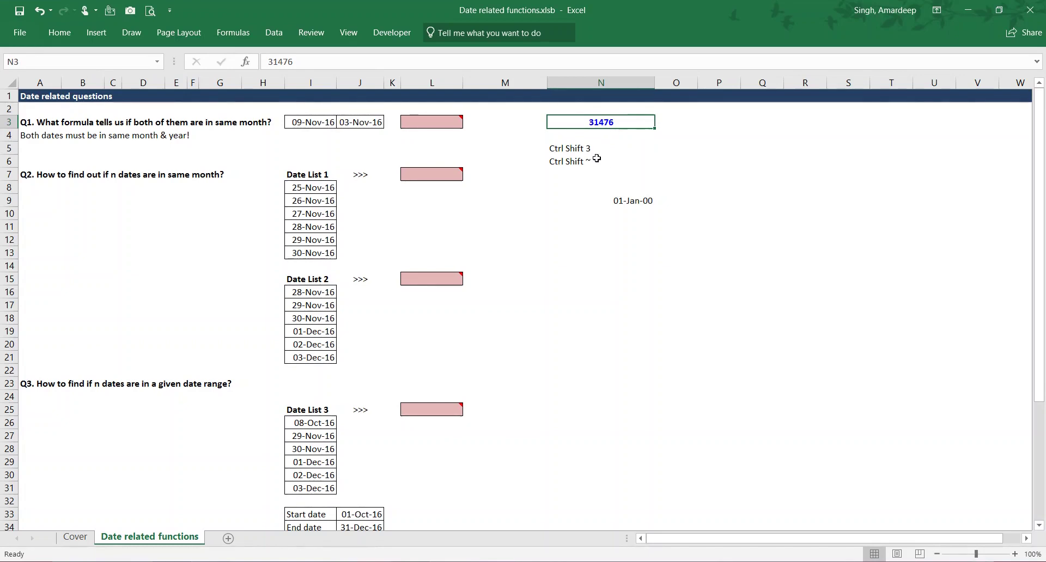
key("ctrl+shift+3")
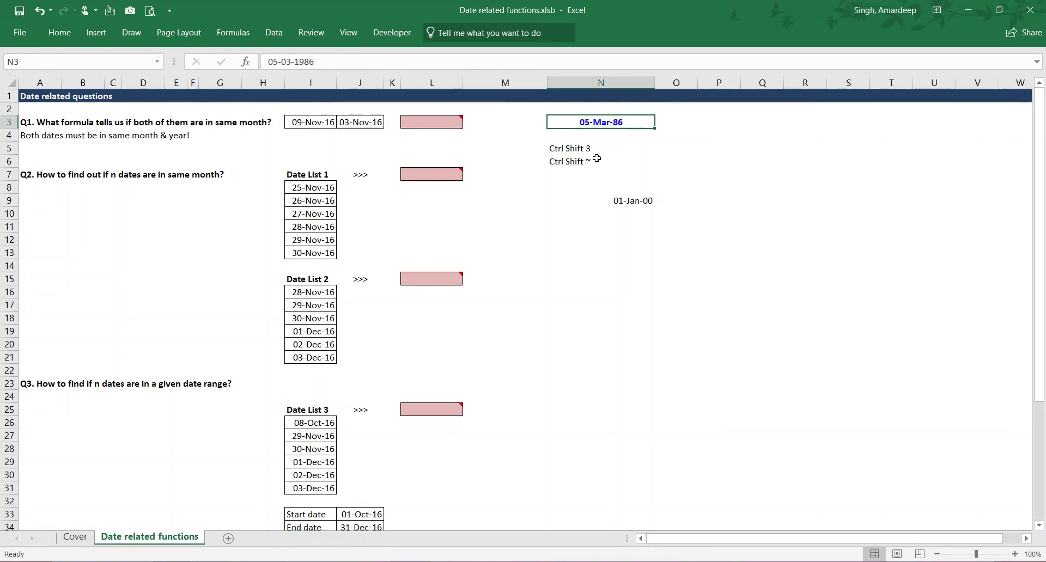
key("Right")
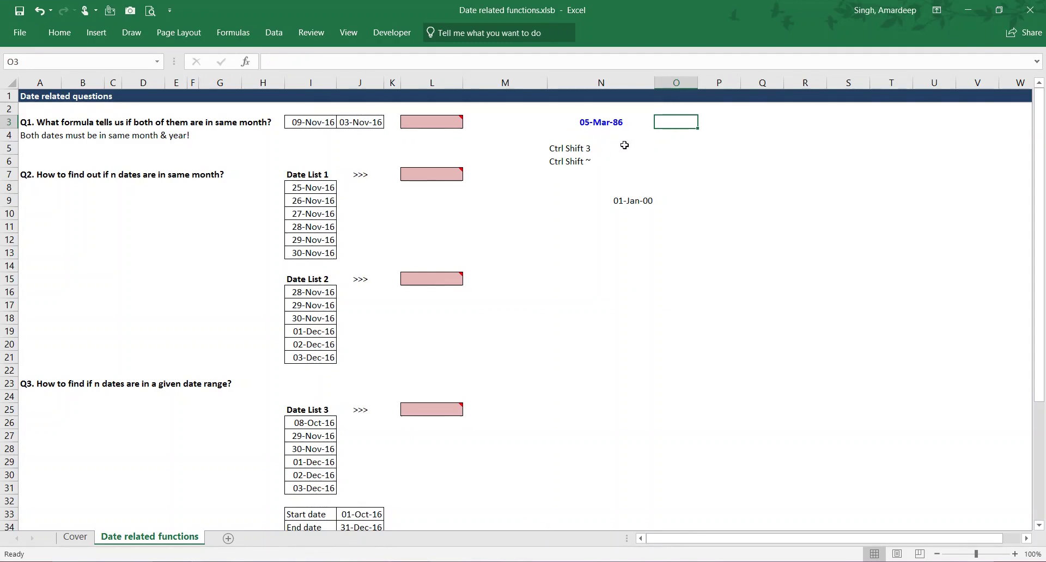
type("=")
key("Left")
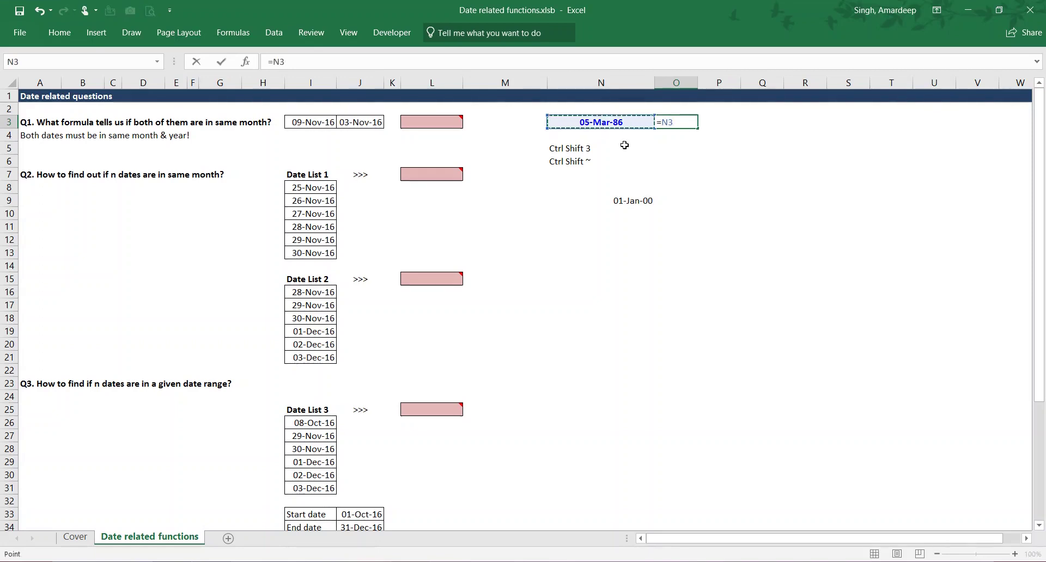
type("+")
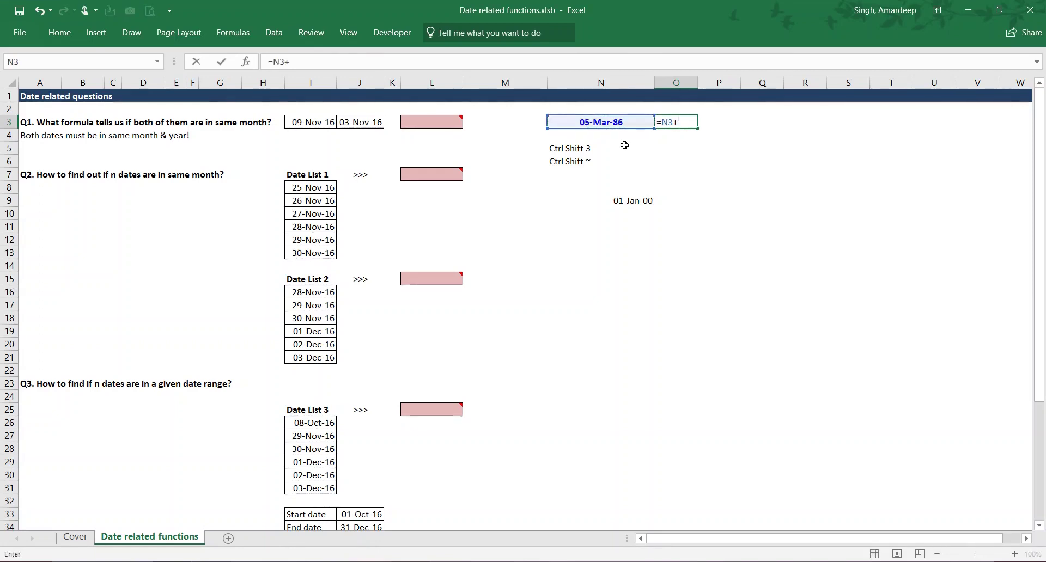
type("2")
key("Return")
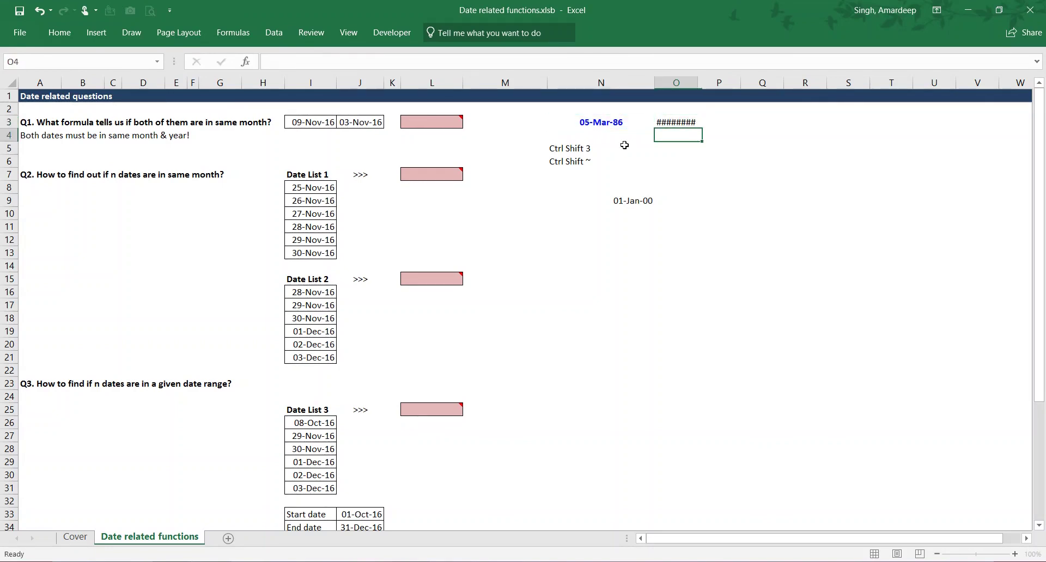
key("Up")
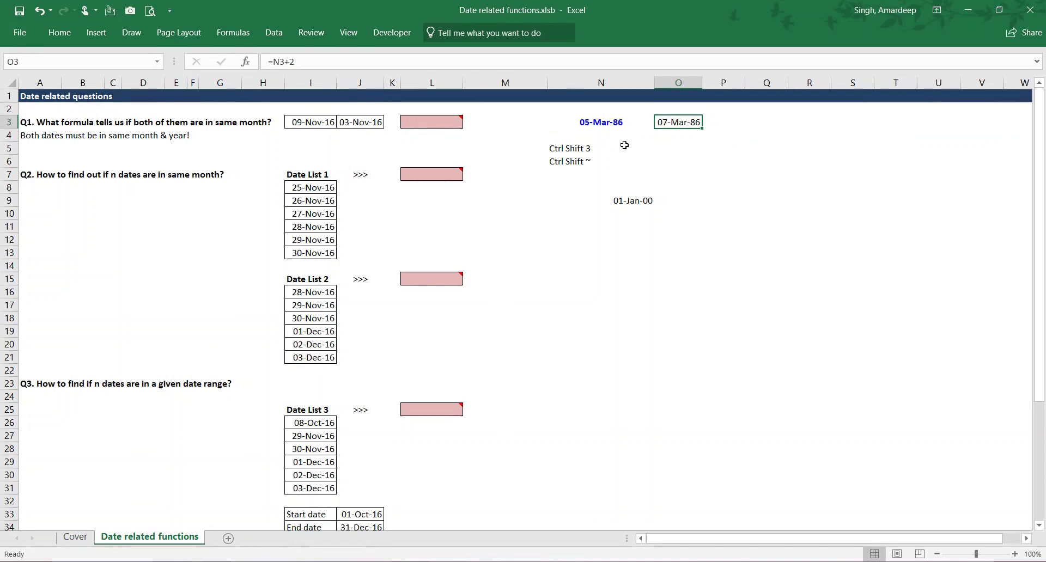
- Subtract ten days from the date in O3 with the formula =O3-10 in O4
key("Down")
type("=")
key("Up")
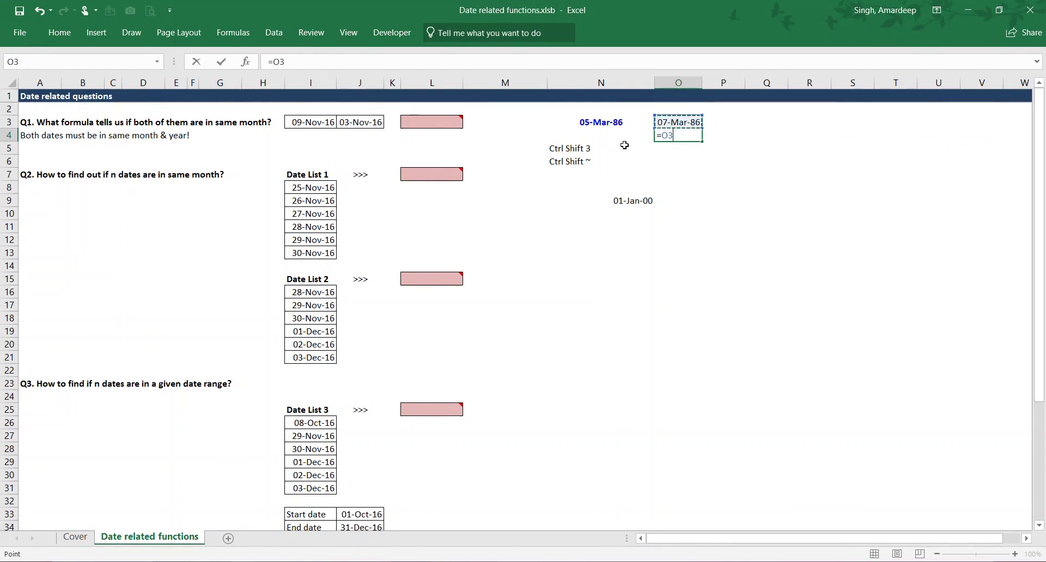
type("-10")
key("Return")
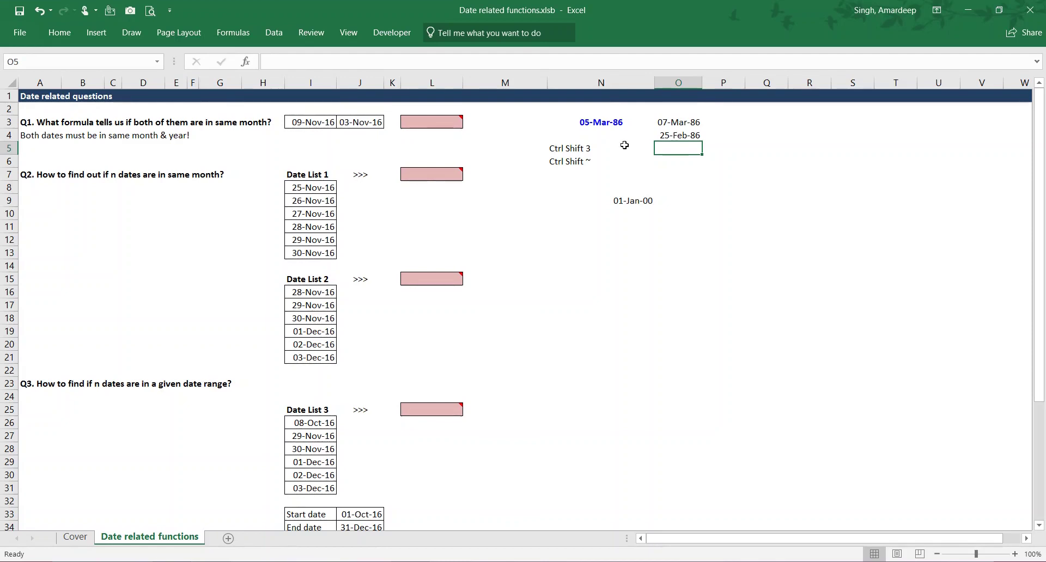
- Enter the heading "Add/subtract months" in N12
left_click(585, 240)
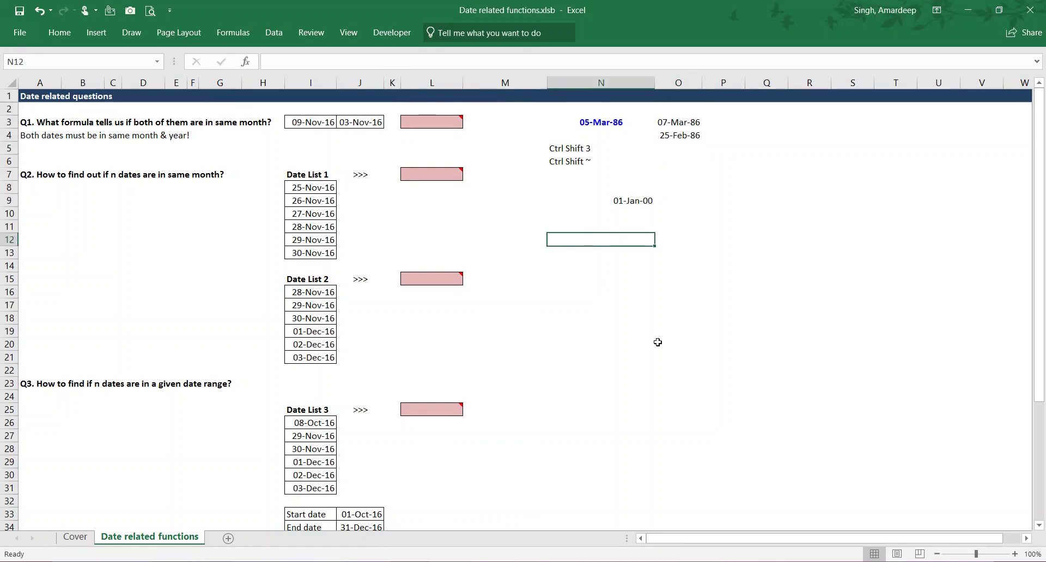
type("Add/subtr")
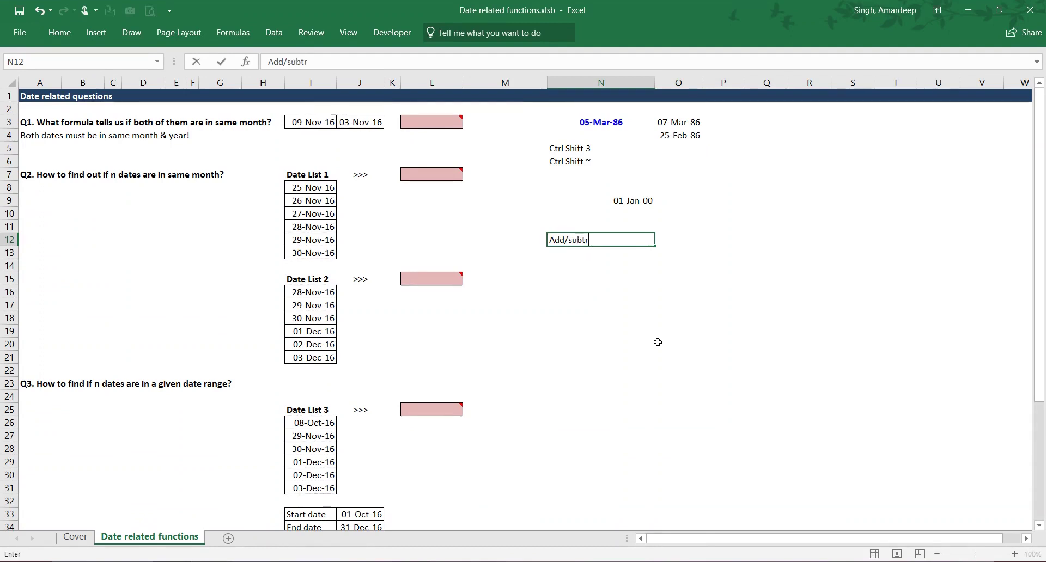
type("act months")
key("Return")
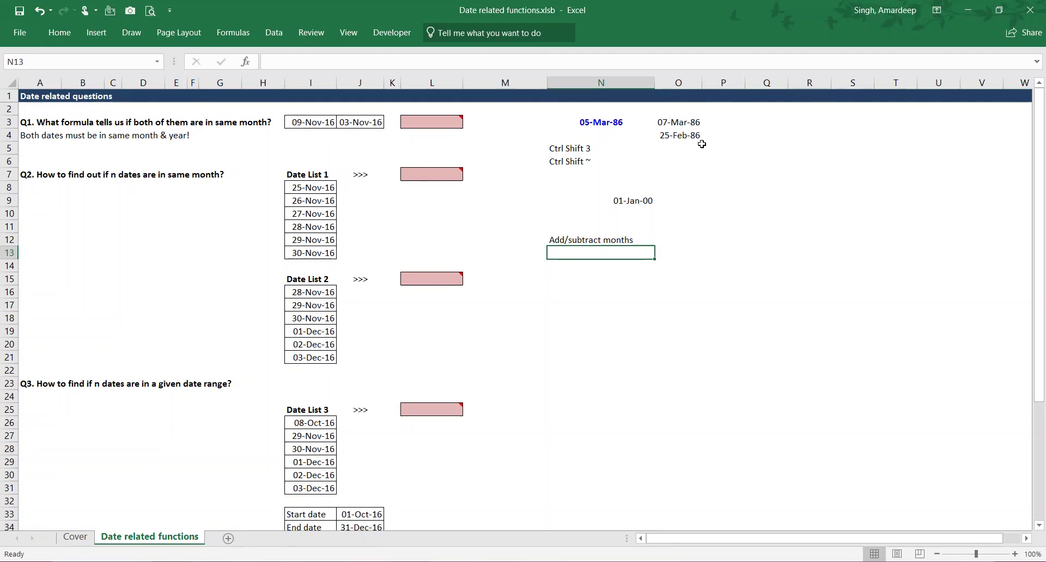
- Enter the note "EDATE fn is used to add or subtract months to a base date" in N13
type("EDATE")
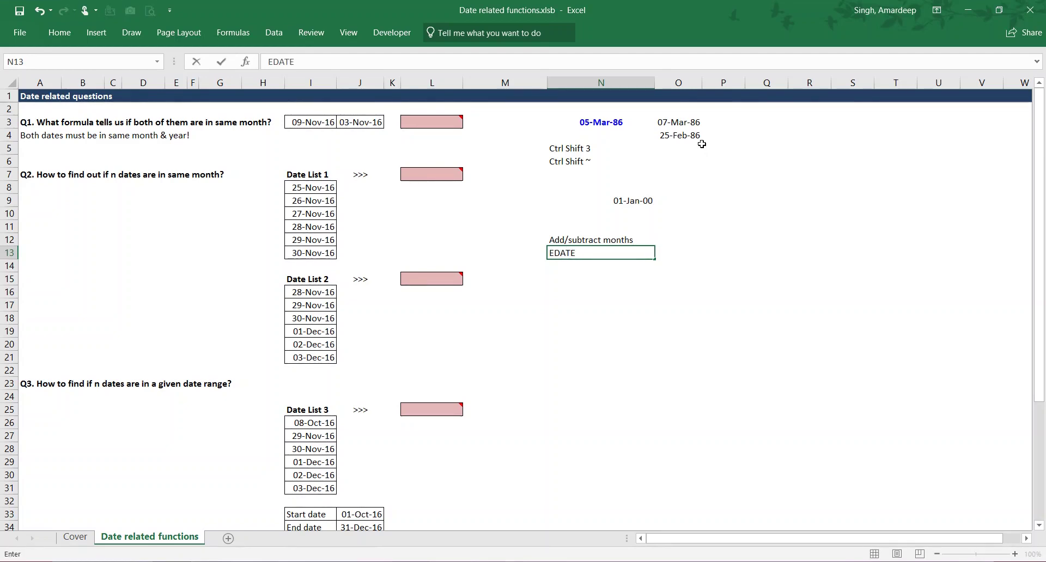
type(" fn is used to add")
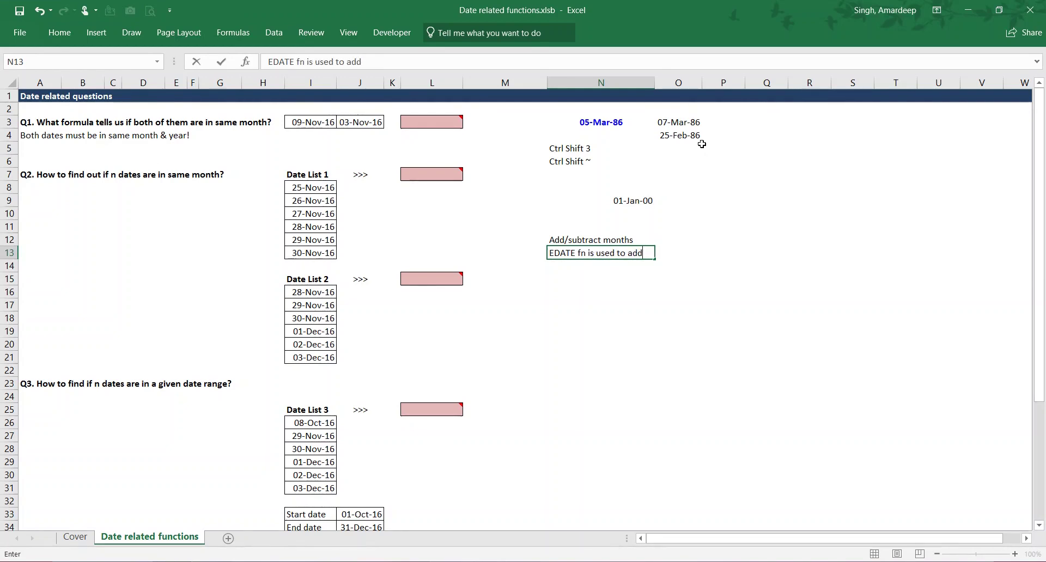
type(" or subtract months to ")
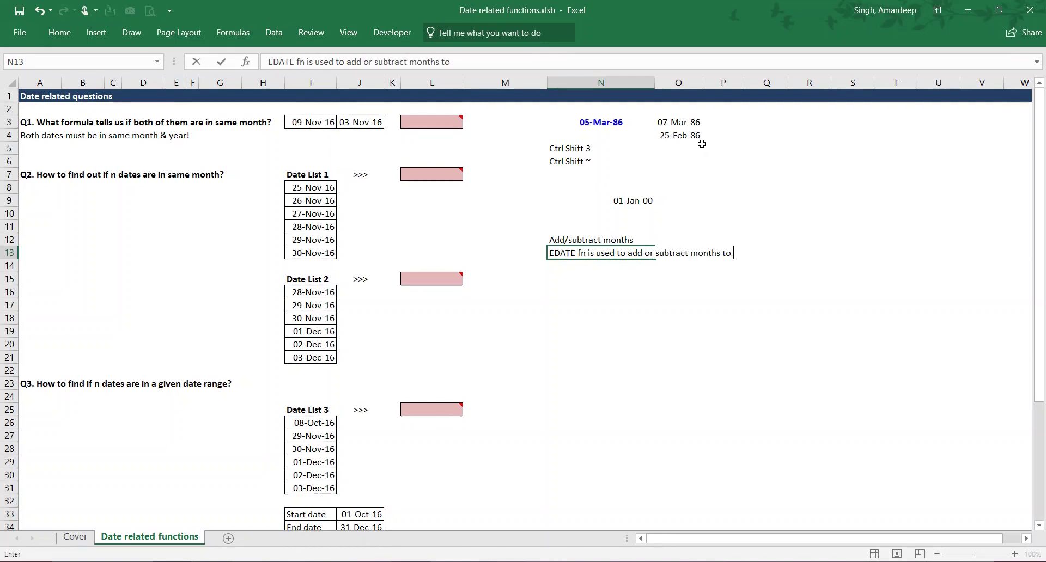
type("a base date")
key("Return")
key("Return")
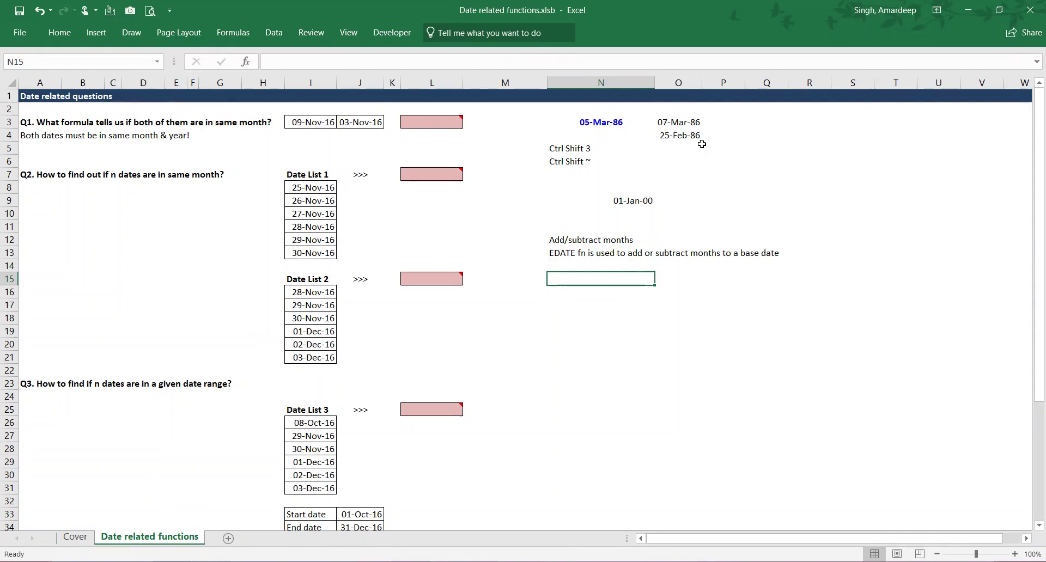
- Add five months to the base date with the formula =EDATE(N3,5) in N15 and format the result as a date
type("=edate")
key("Tab")
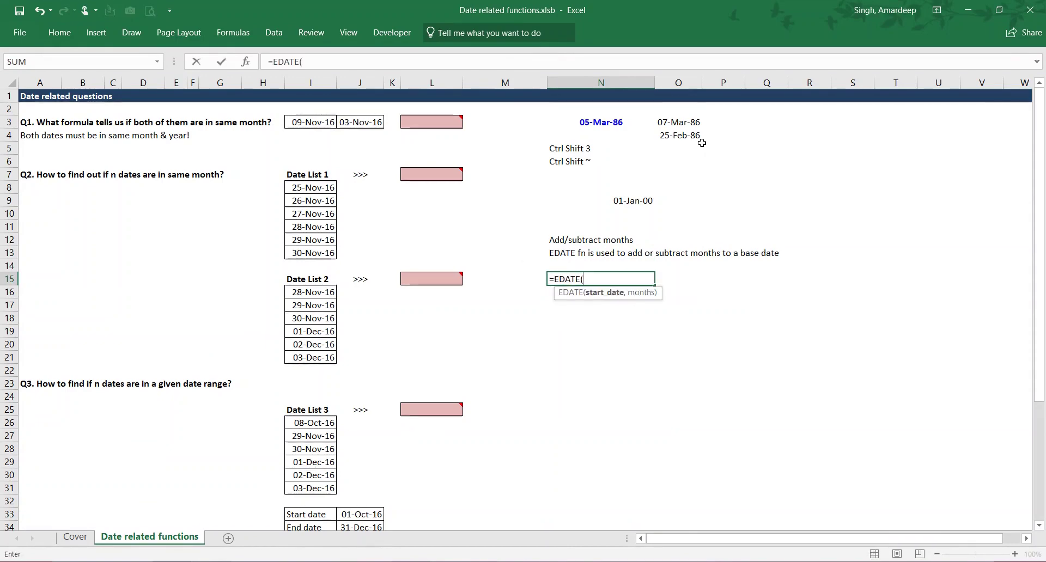
left_click(622, 124)
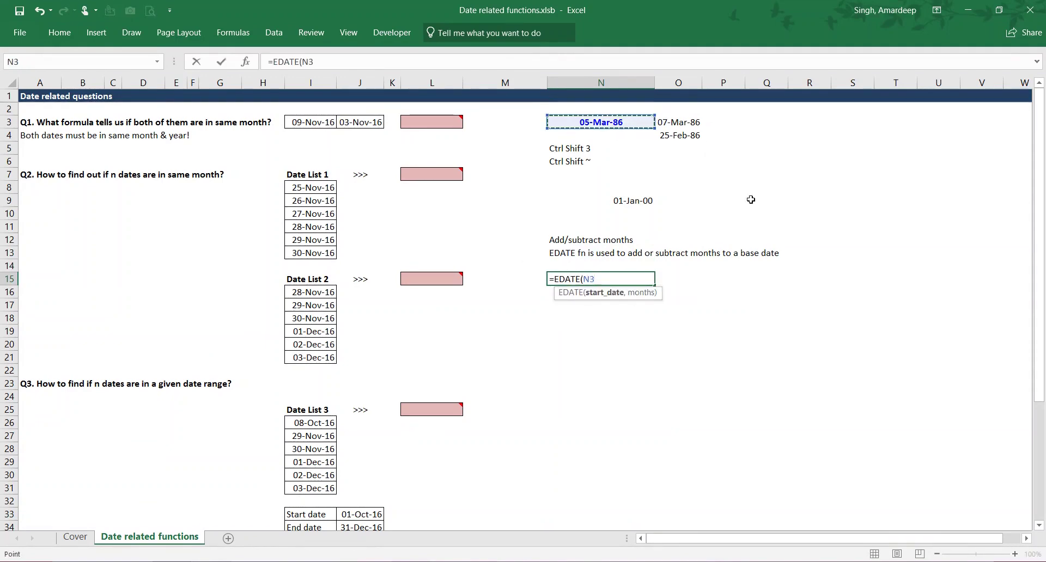
type(",5")
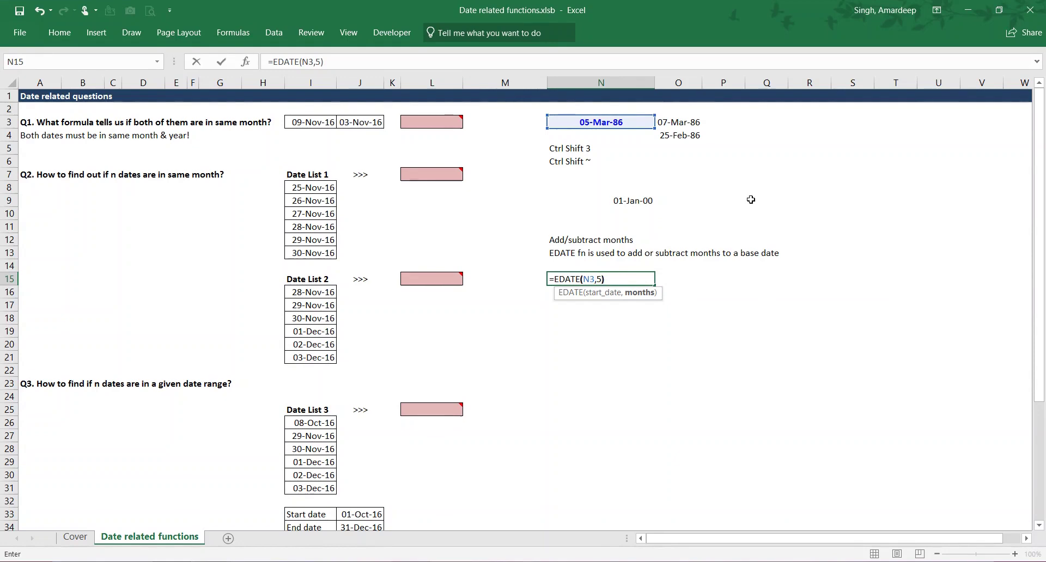
type(")")
key("Return")
key("Up")
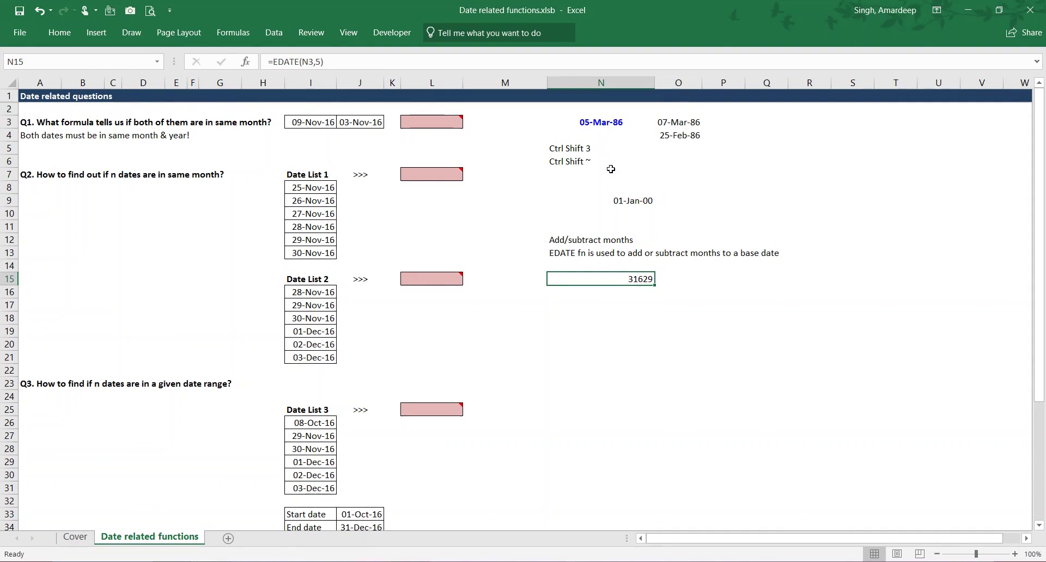
key("ctrl+shift+3")
- Subtract five months from the base date by changing the formula in N15 to =EDATE(N3,-5)
key("F2")
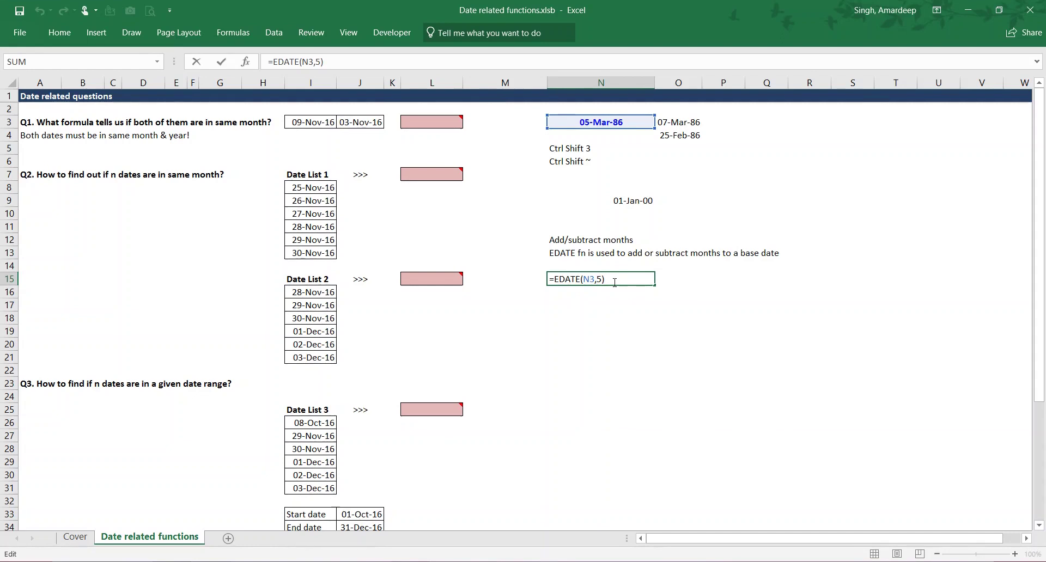
key("ctrl+Return")
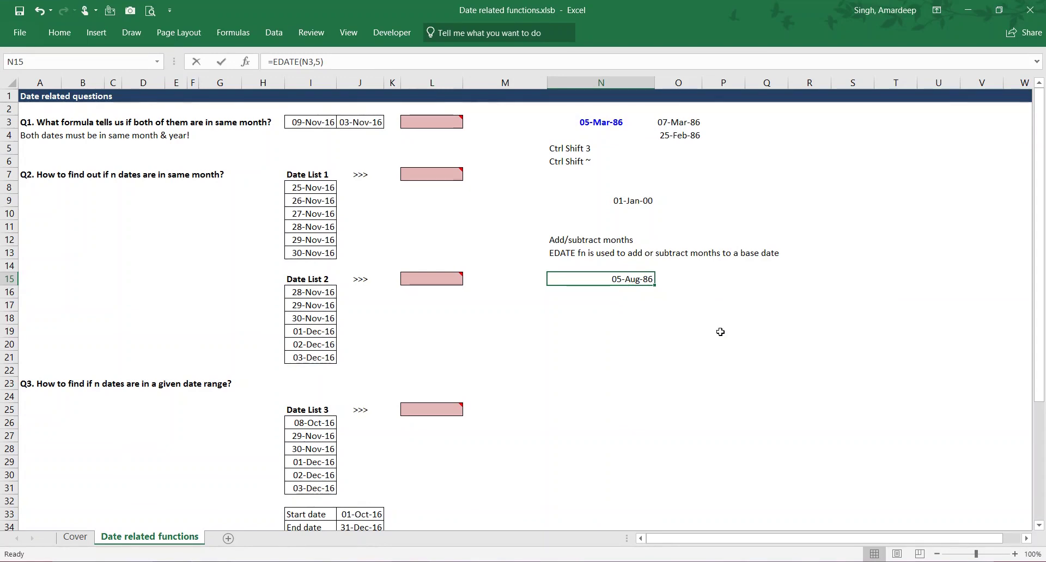
key("F2")
key("Left")
key("Left")
type("-")
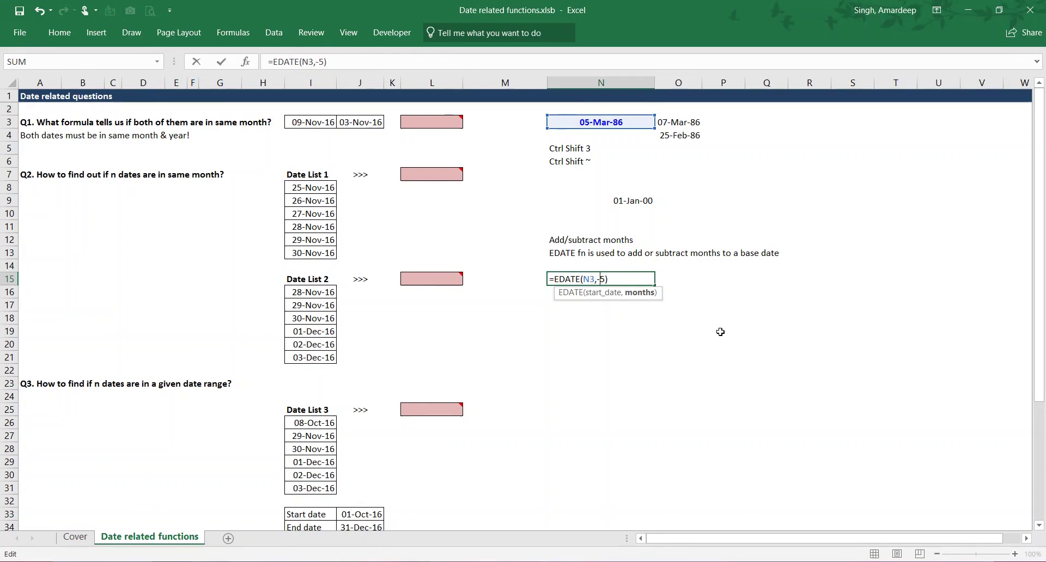
key("ctrl+Return")
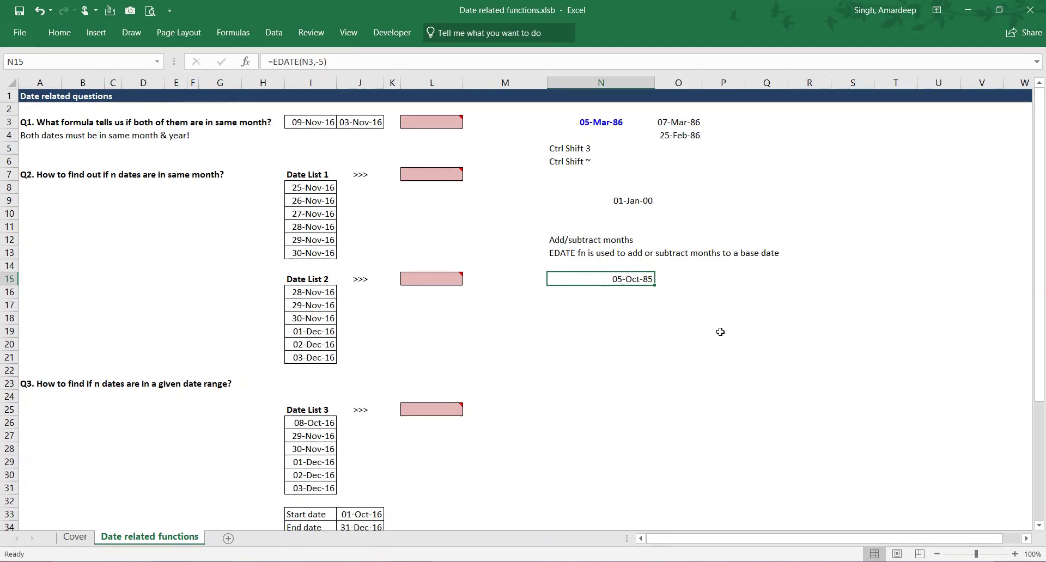
- Enter the heading "Add/Subtract years" in N17
key("Down")
key("Down")
type("Add")
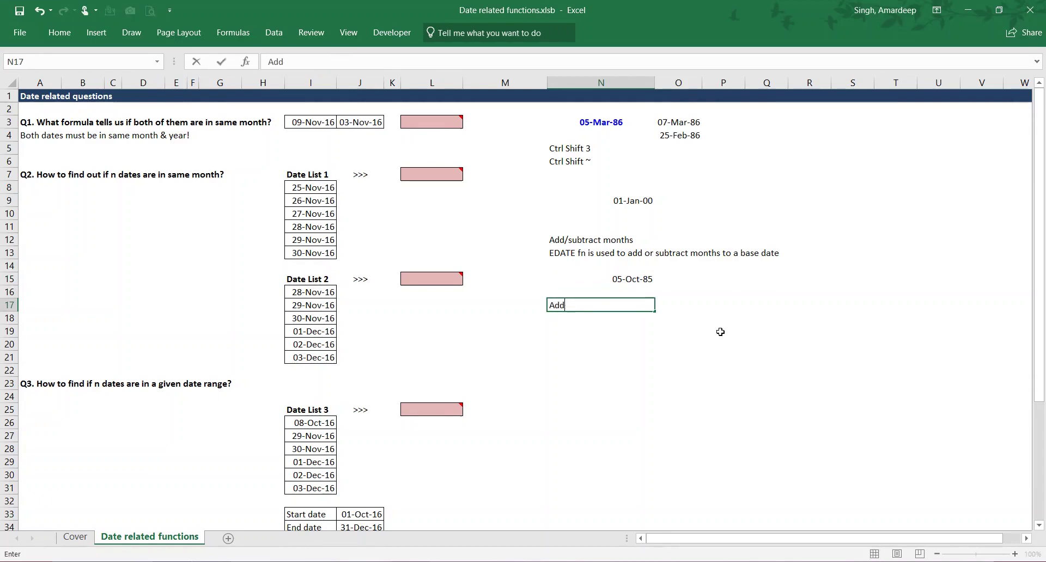
type("/Subtract years")
key("Return")
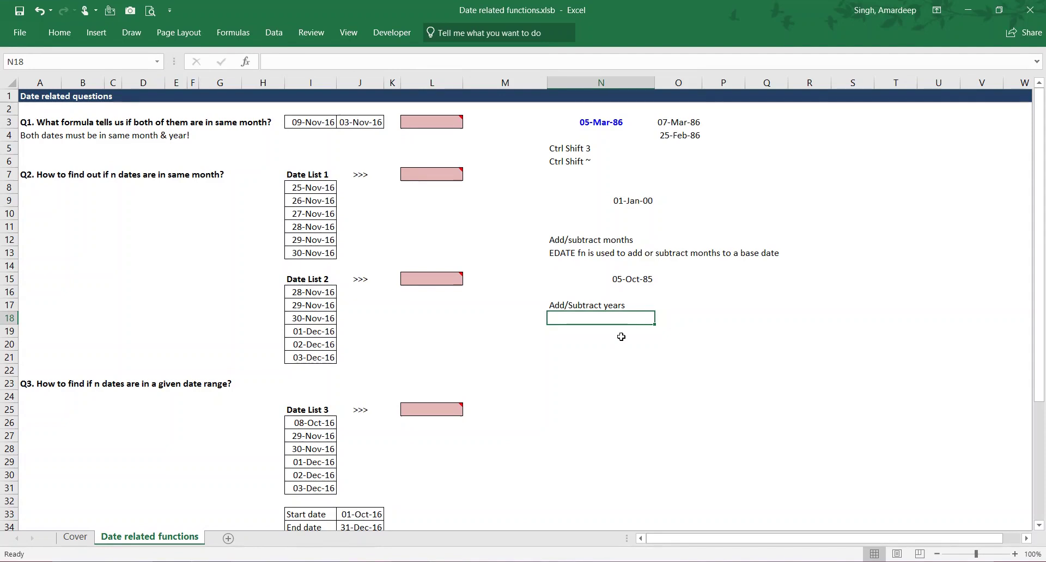
- Add three years to the base date with the formula =EDATE(N3,3*12) in N18 and format the result as a date
type("=edate")
key("Tab")
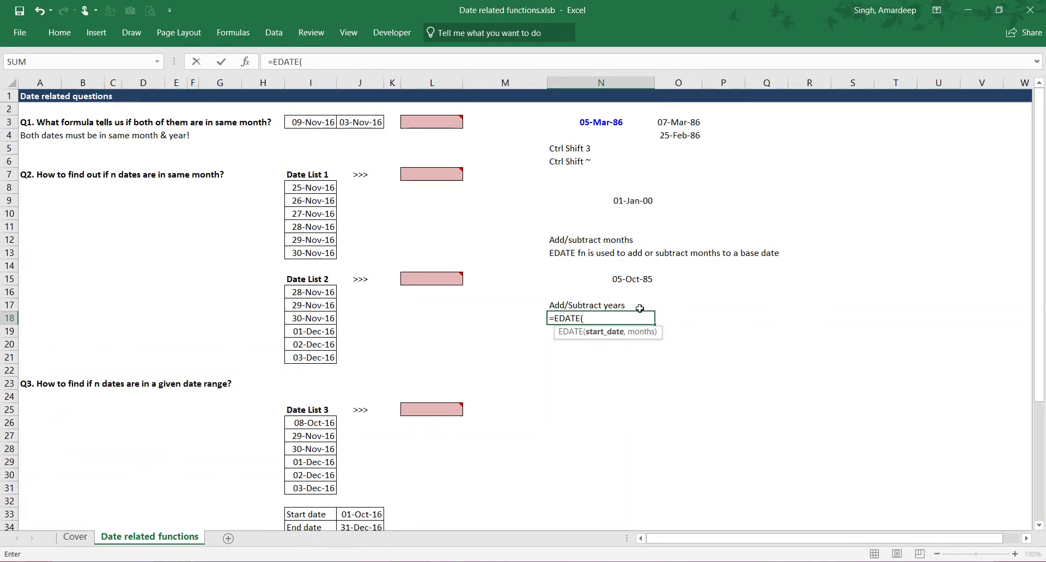
left_click(601, 122)
type(",")
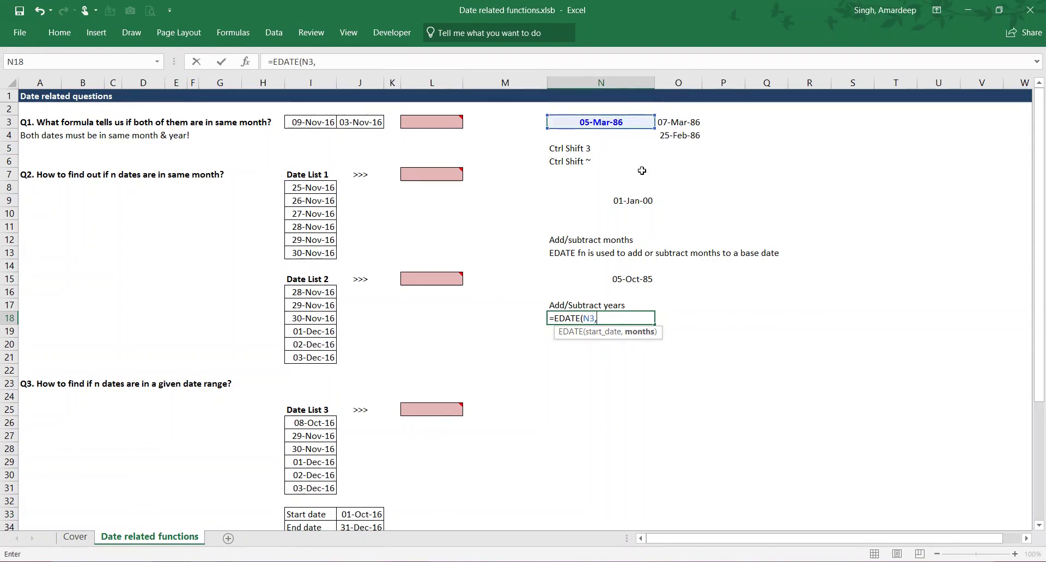
type("3*12")
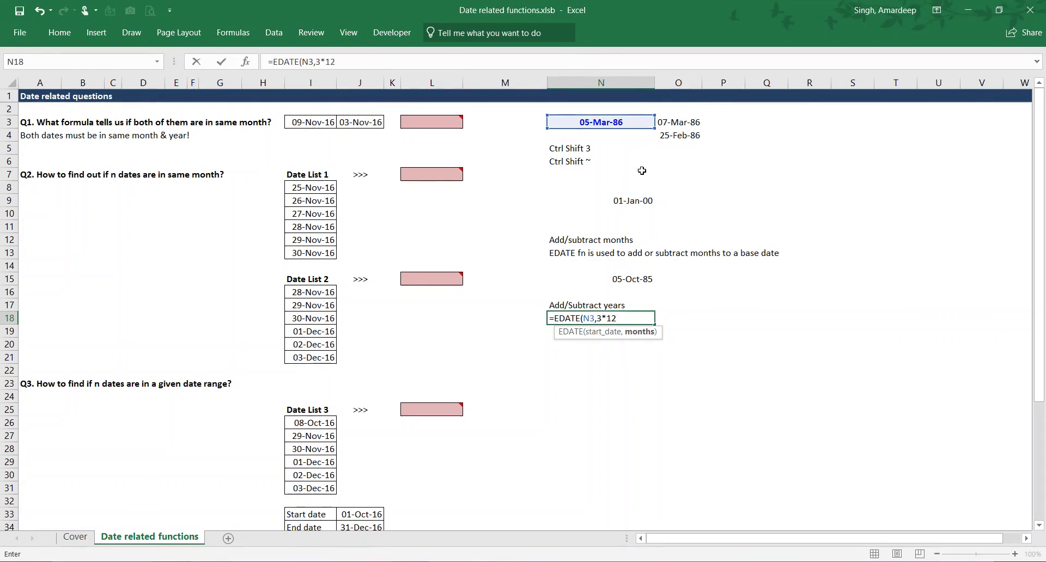
type(")")
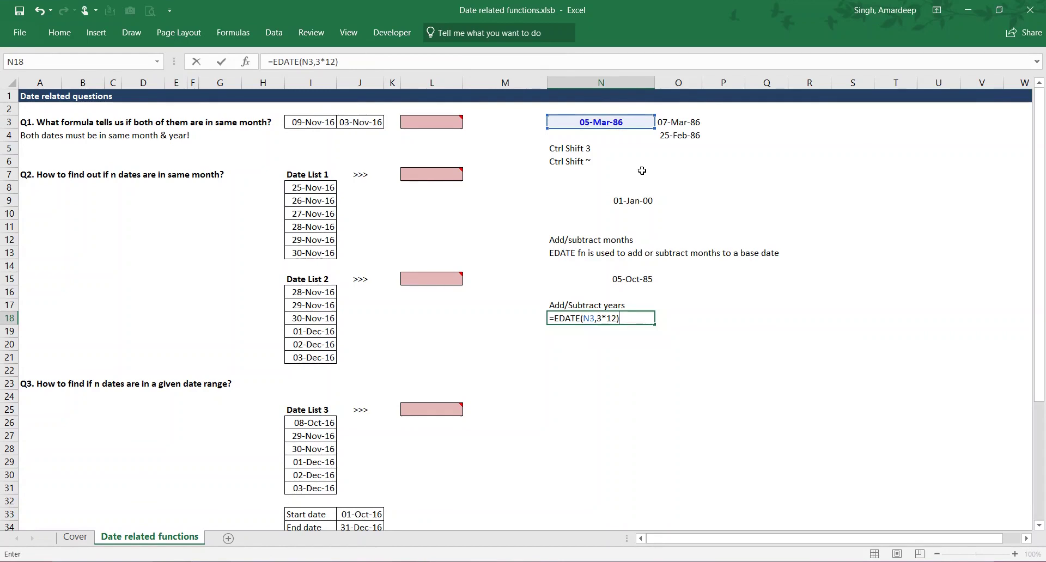
key("Return")
key("Up")
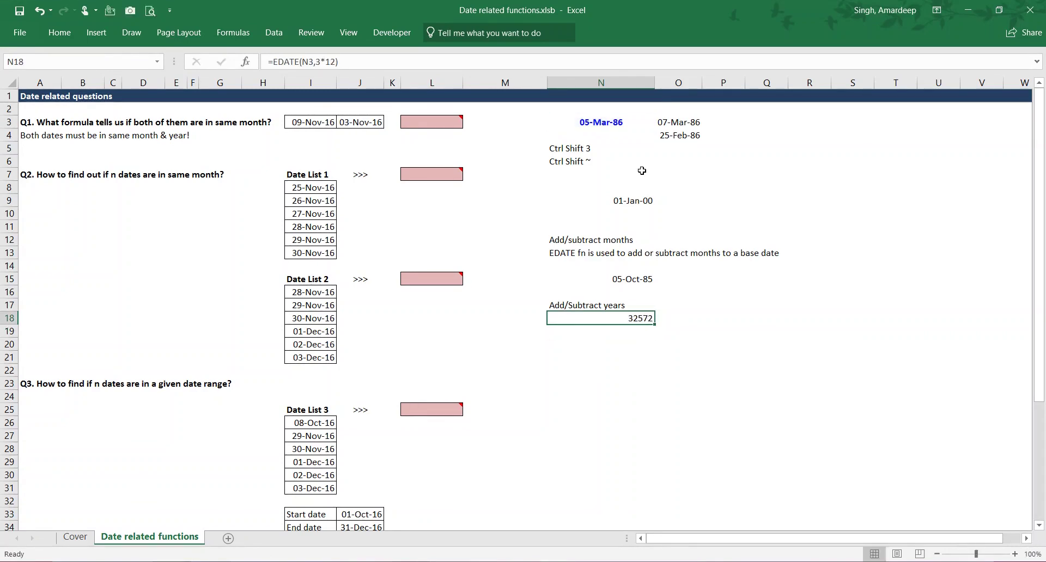
key("ctrl+shift+3")
- Subtract three years from the base date by changing the formula in N18 to =EDATE(N3,-3*12)
key("F2")
key("Left")
key("Left")
key("Left")
key("Left")
key("Left")
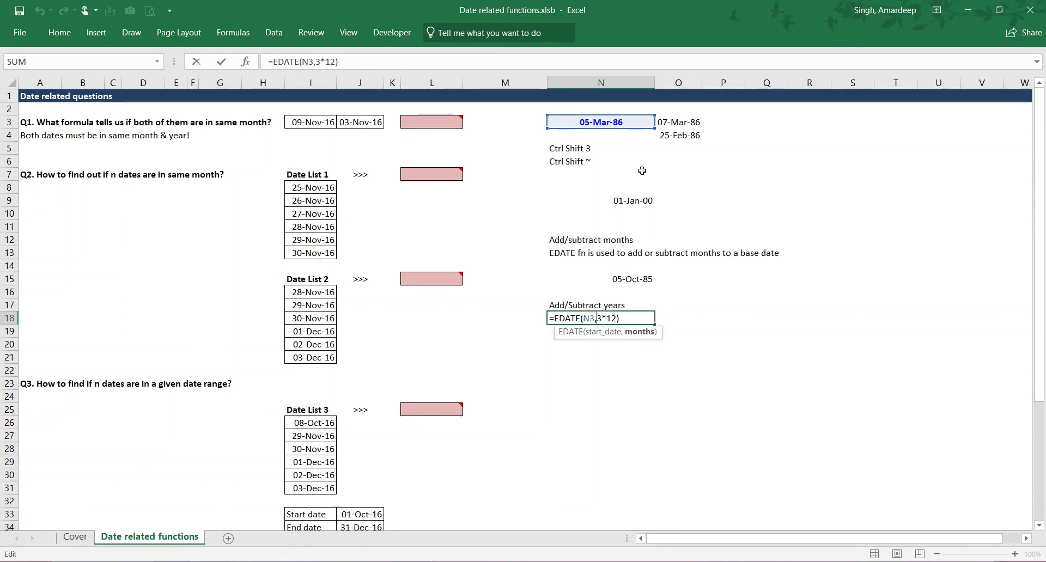
type("-")
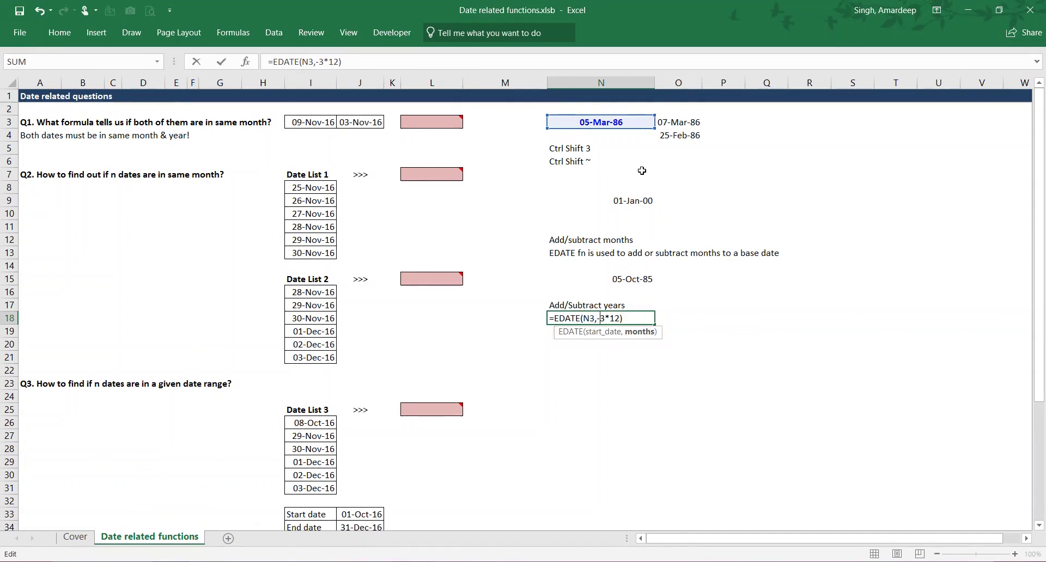
key("ctrl+Return")
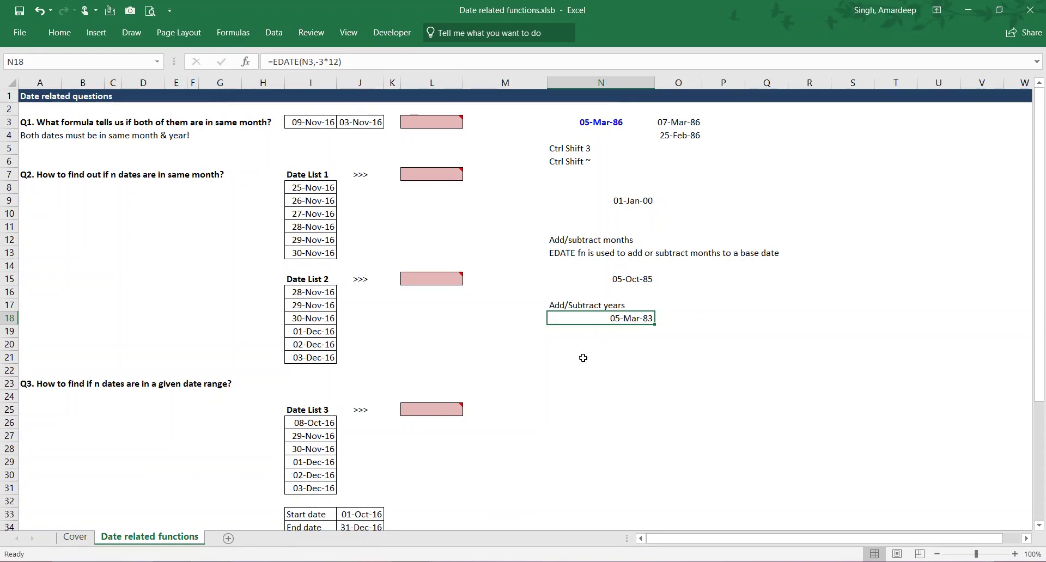
- Enter the heading "Add/subtract months and also get last date of the month" in N21 and the function name EOMONTH in N22
left_click(626, 358)
type("Add")
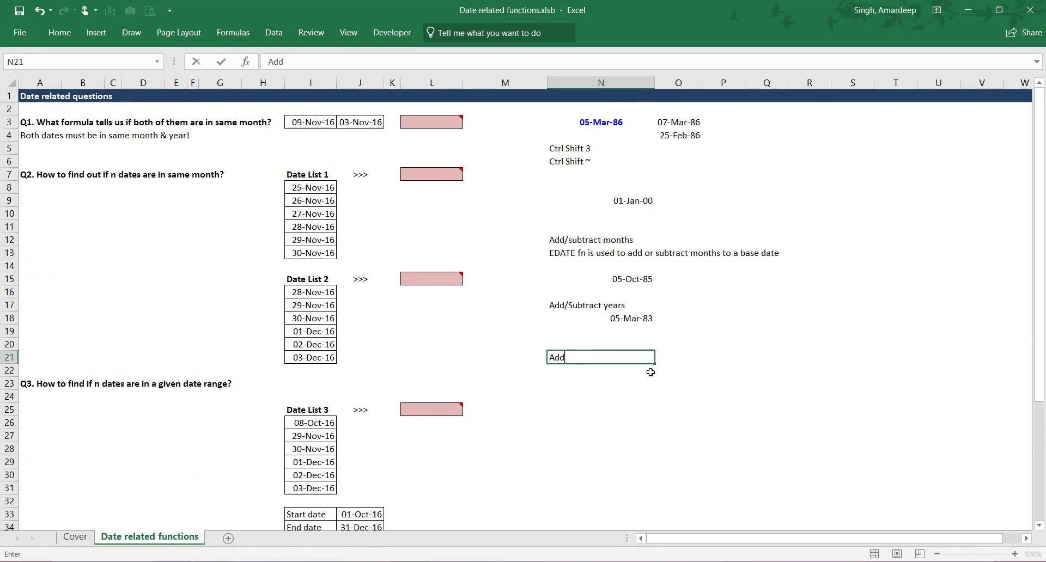
type("/subtract mont")
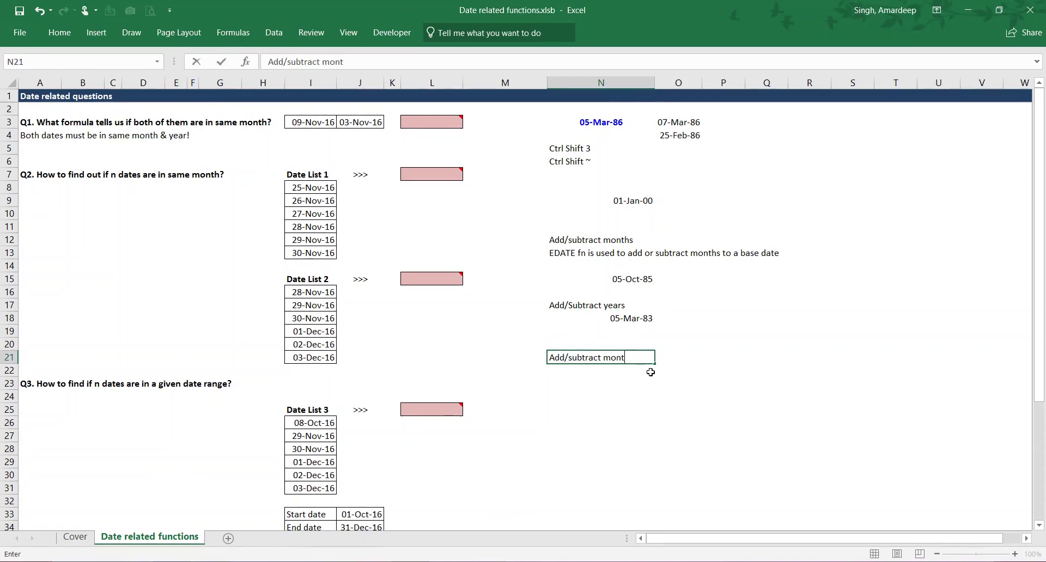
type("hs and also get last date of ")
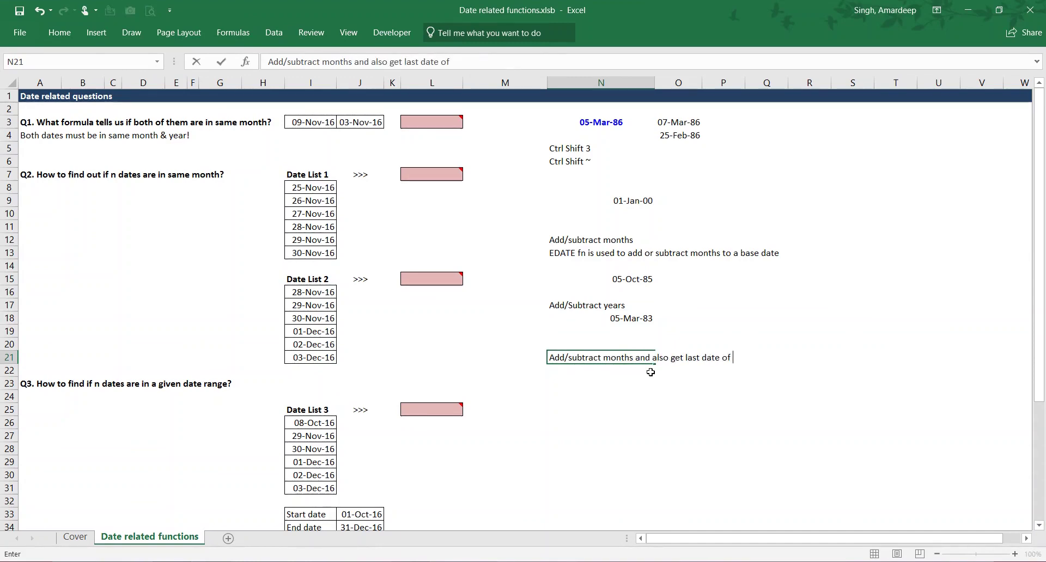
type("the month")
key("Return")
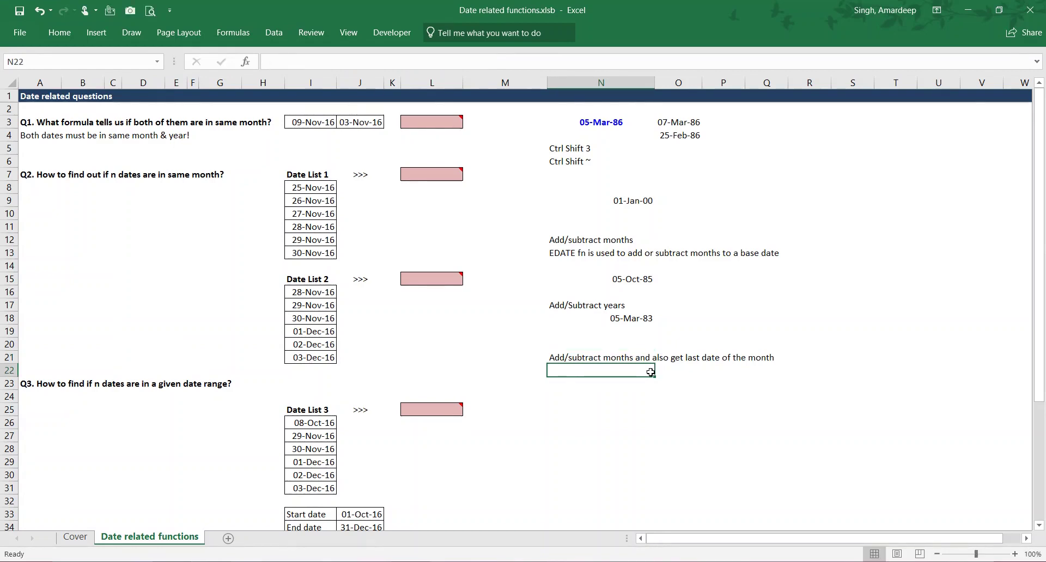
type("EOMONTH")
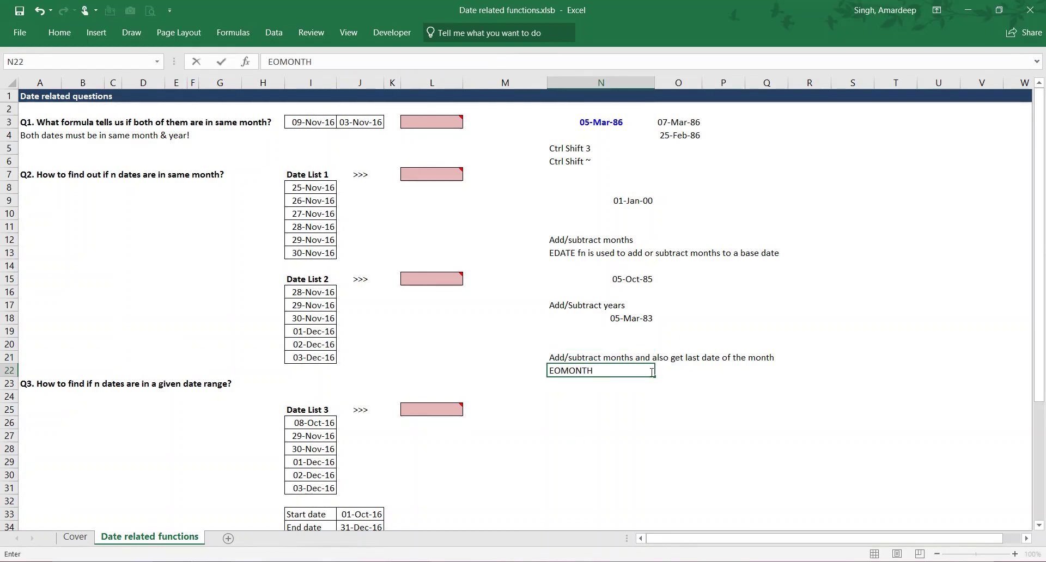
key("Return")
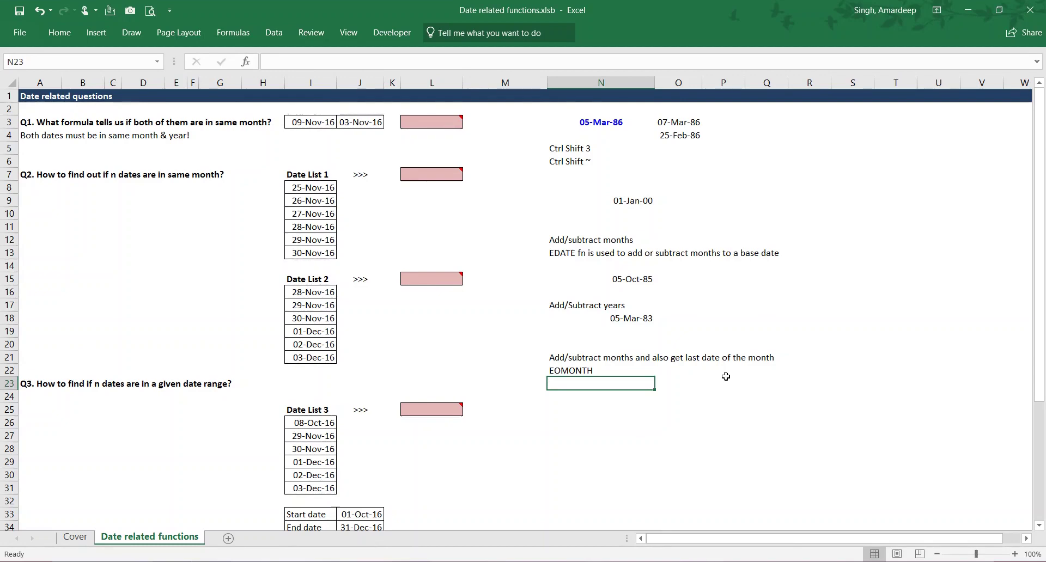
- Get the month-end date two months after the base date with =EOMONTH(N3,2) in N23 and format it as a date
type("=eom")
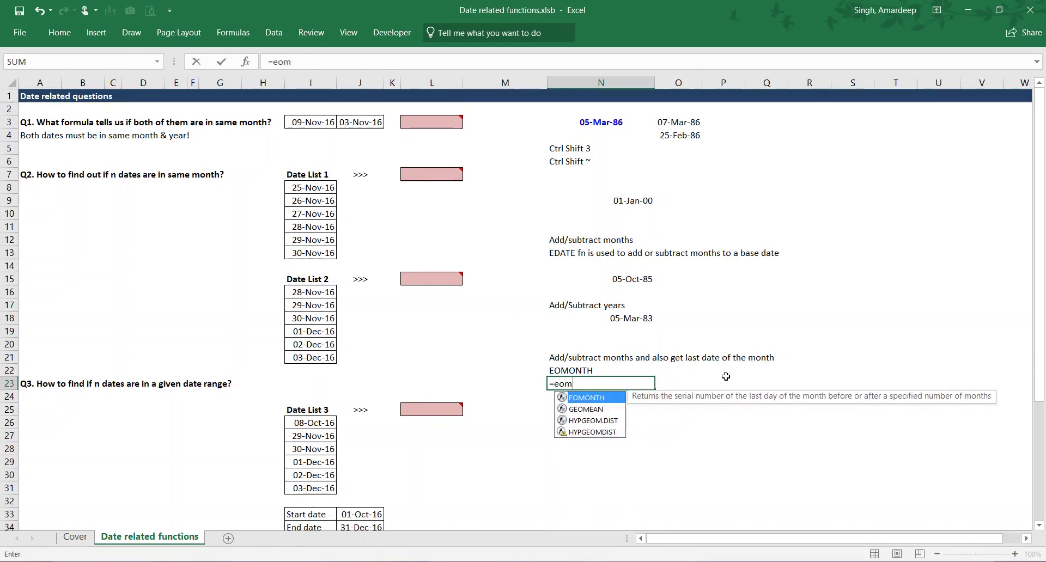
key("Tab")
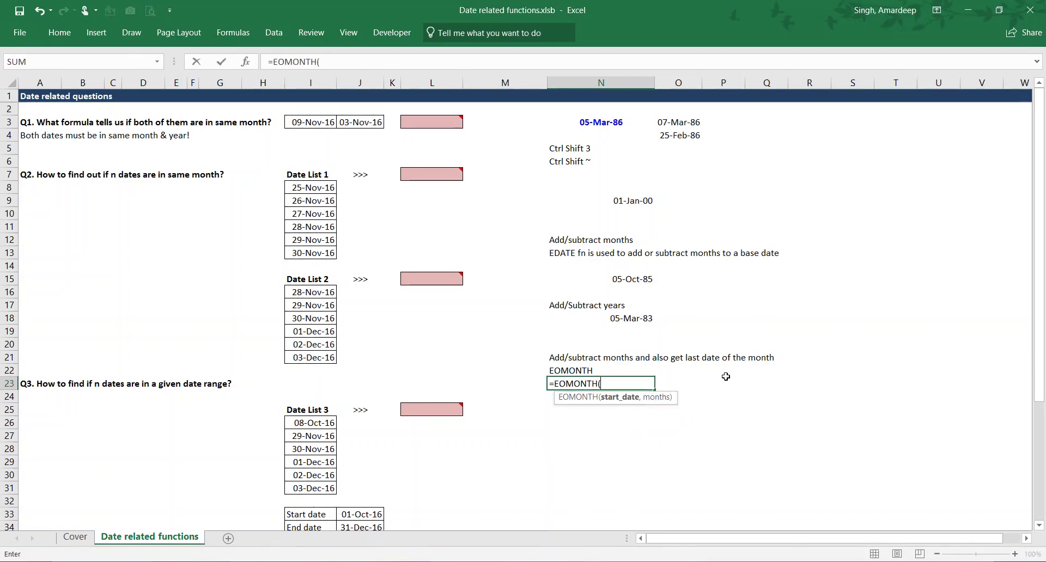
left_click(599, 119)
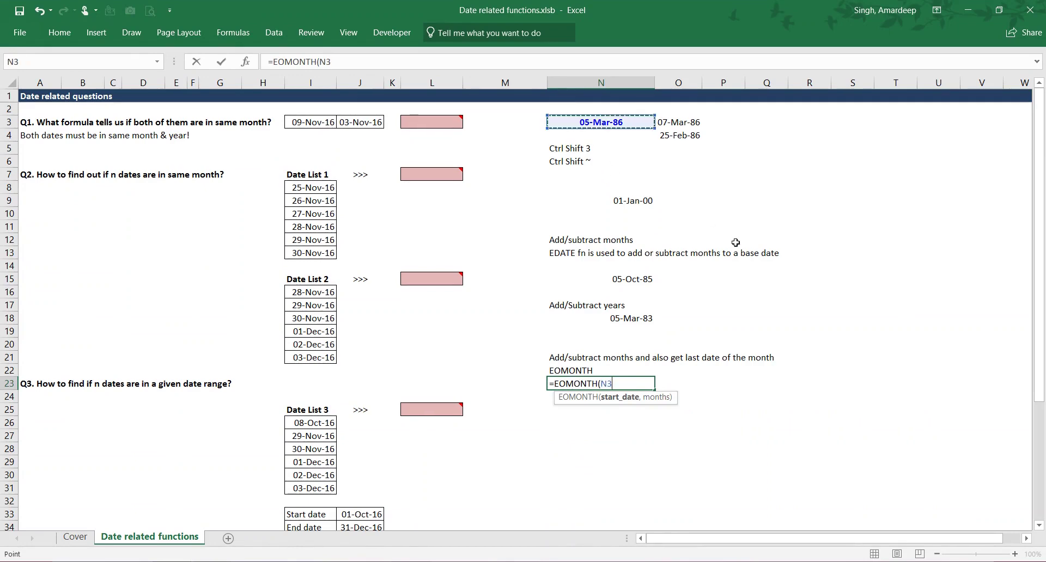
type(",2")
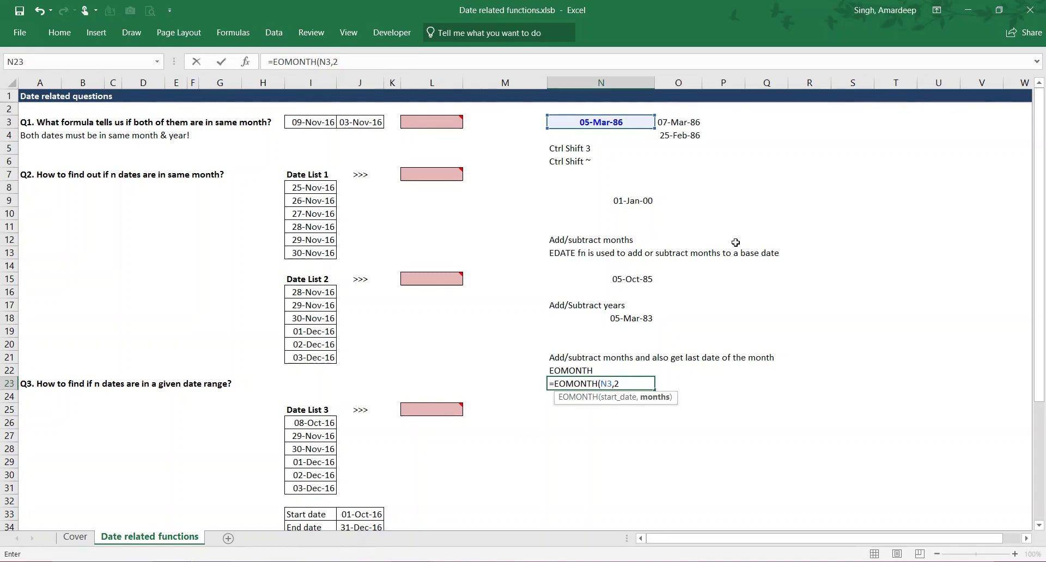
type(")")
key("ctrl+Return")
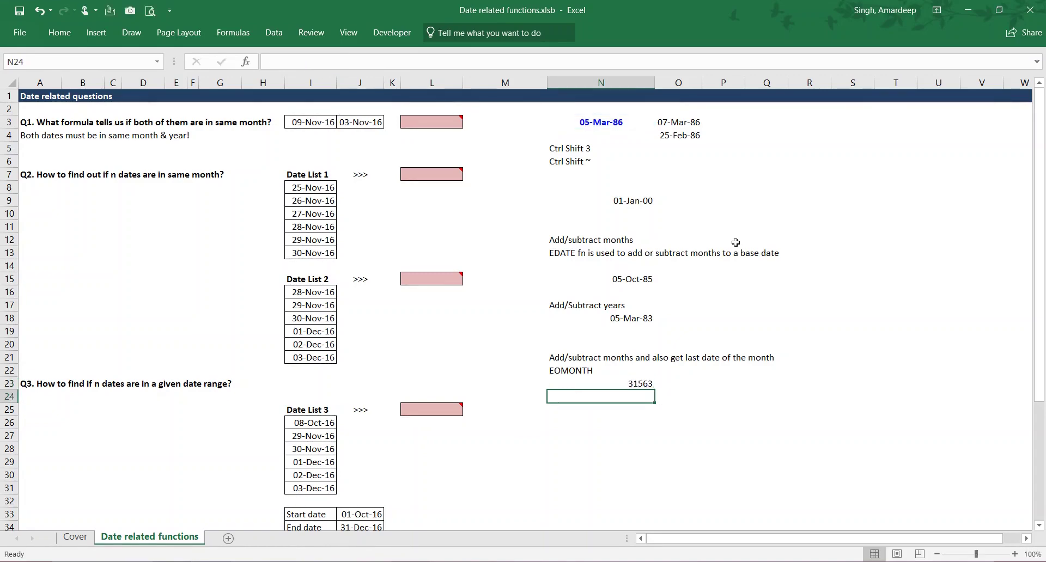
key("ctrl+shift+3")
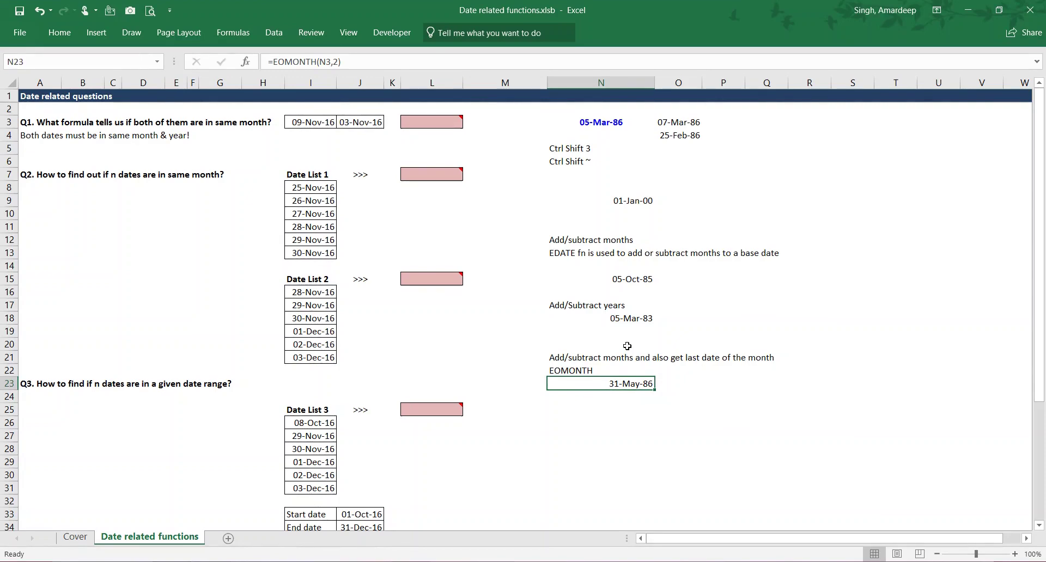
- Get the month-end date two months before the base date by changing the formula in N23 to =EOMONTH(N3,-2)
key("F2")
key("Left")
key("Left")
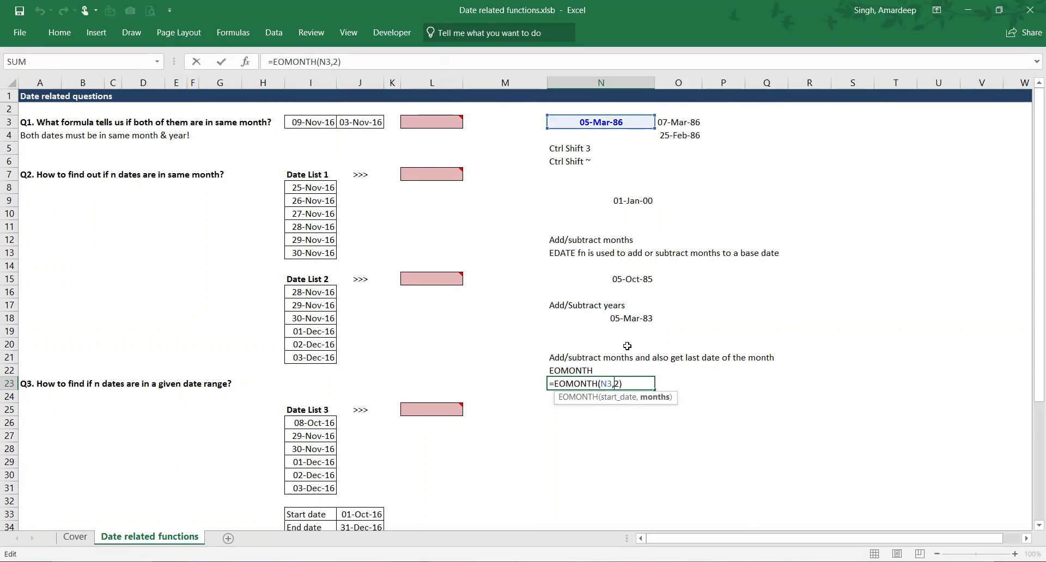
type("-")
key("ctrl+Return")
- Get the last day of the base date's own month with =EOMONTH(N3,0) in N25 and format it as a date
key("Down")
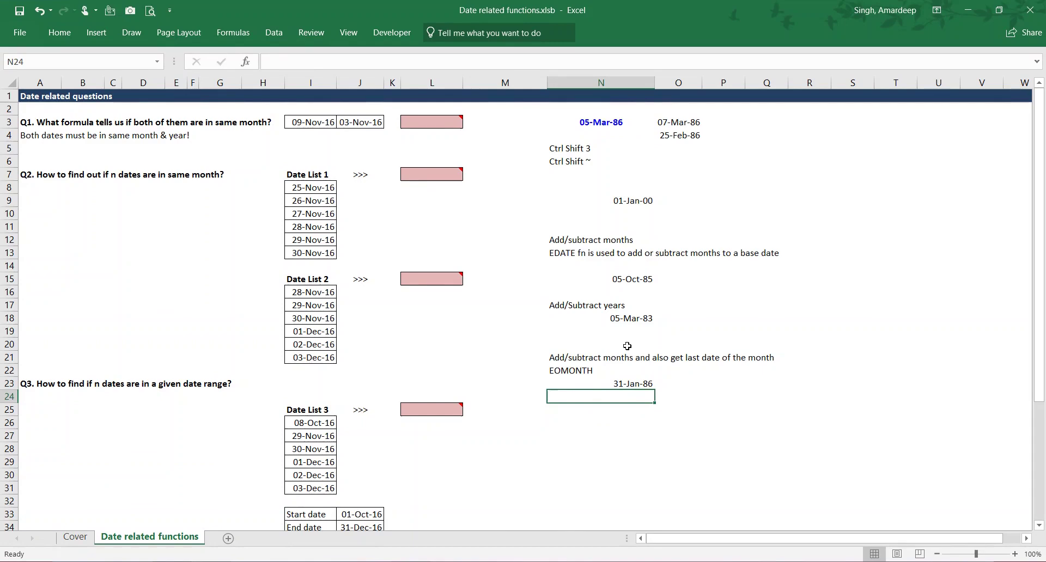
key("Down")
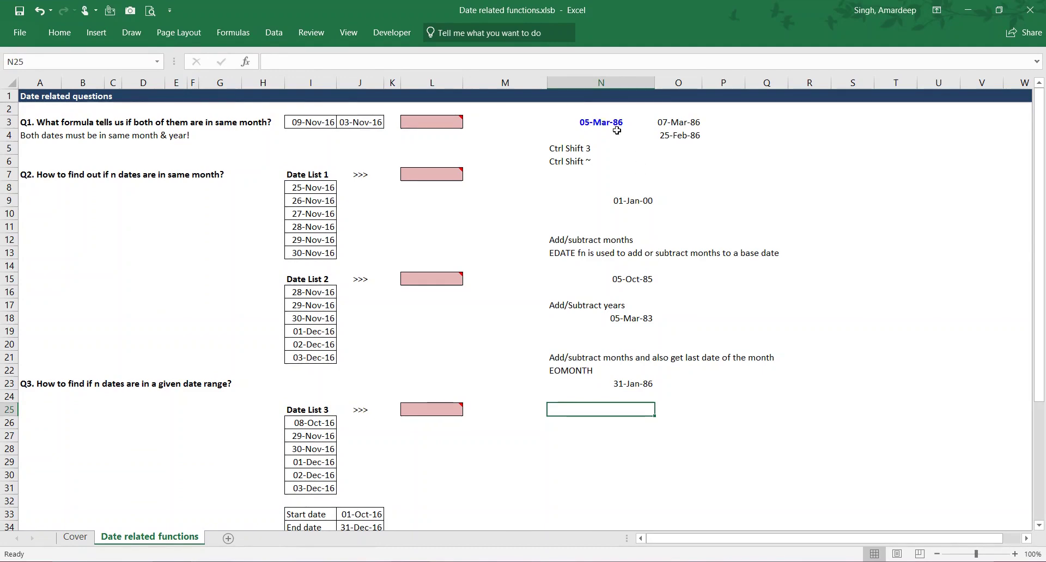
type("=eomon")
key("Tab")
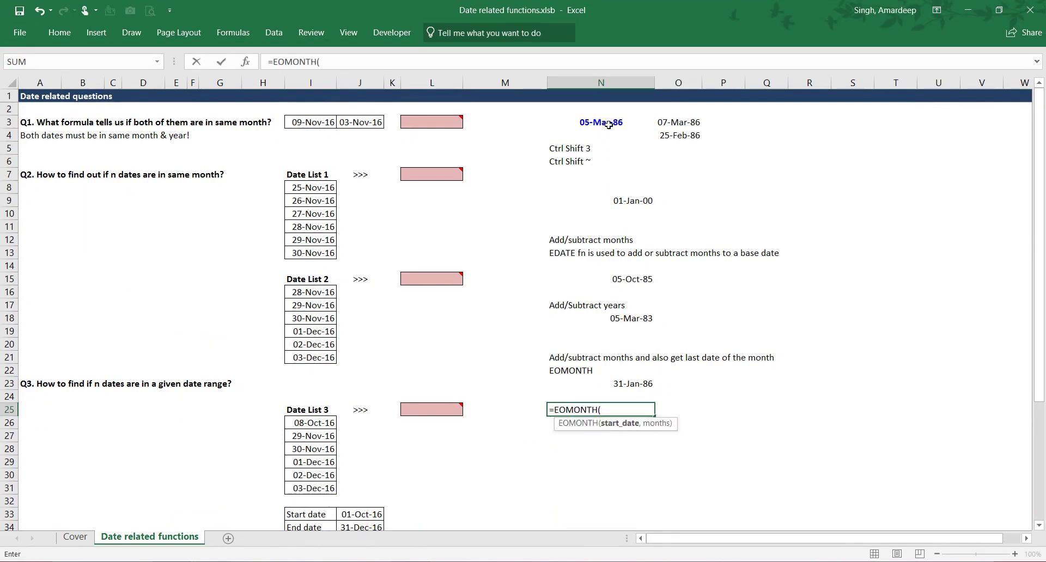
left_click(608, 125)
type(",")
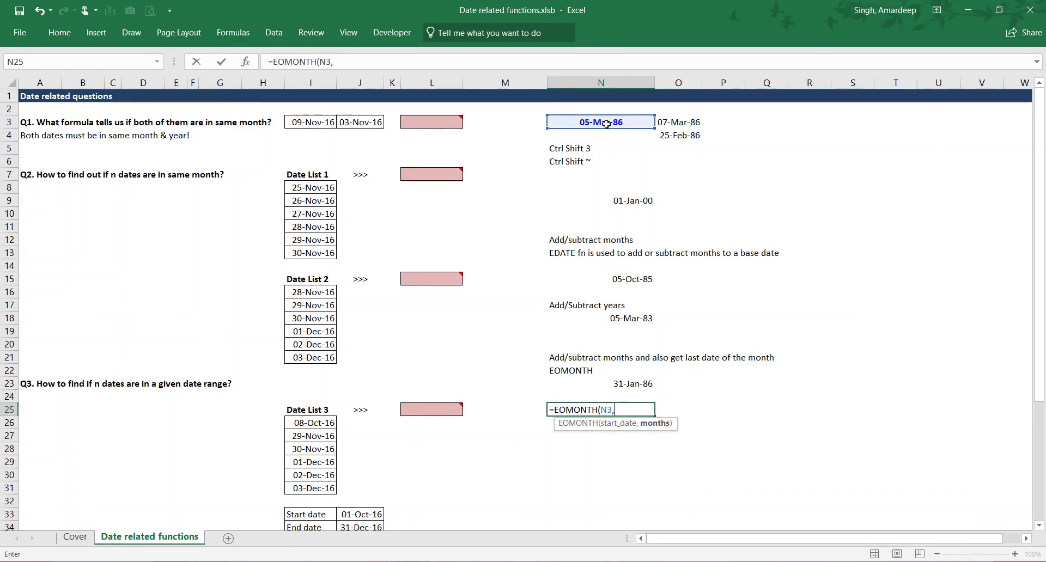
type("0")
type(")")
key("ctrl+Return")
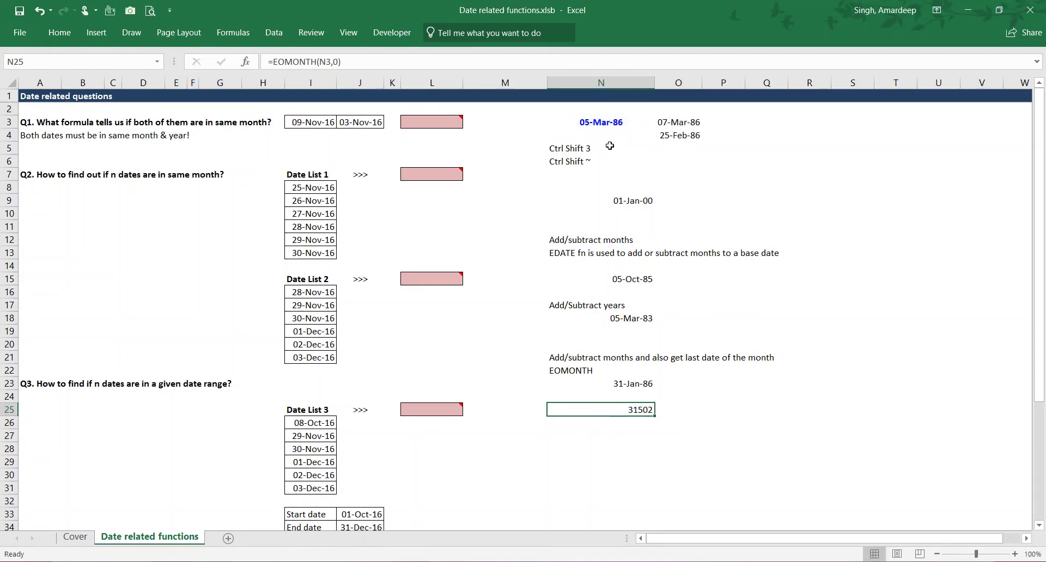
key("ctrl+shift+3")
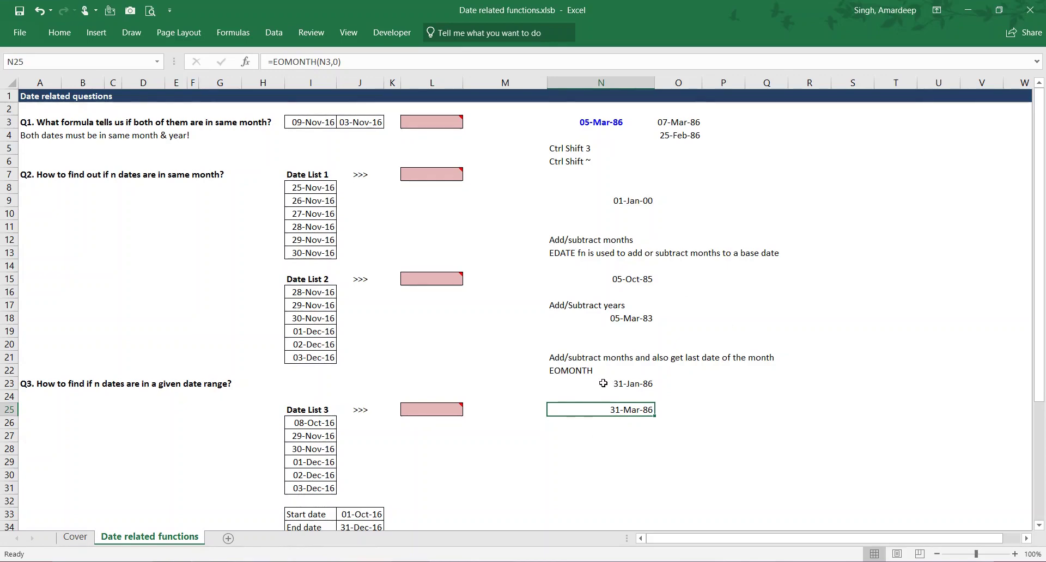
- Enter the note "In order to get first day corresponding to a base date, you may use the following trick -" in N27
left_click(604, 443)
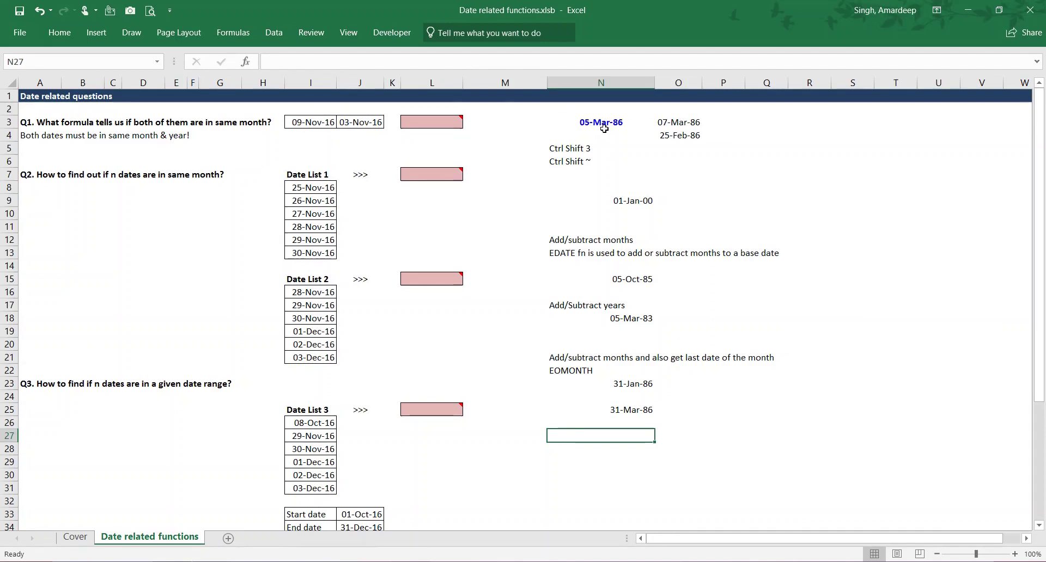
type("In order to get first da")
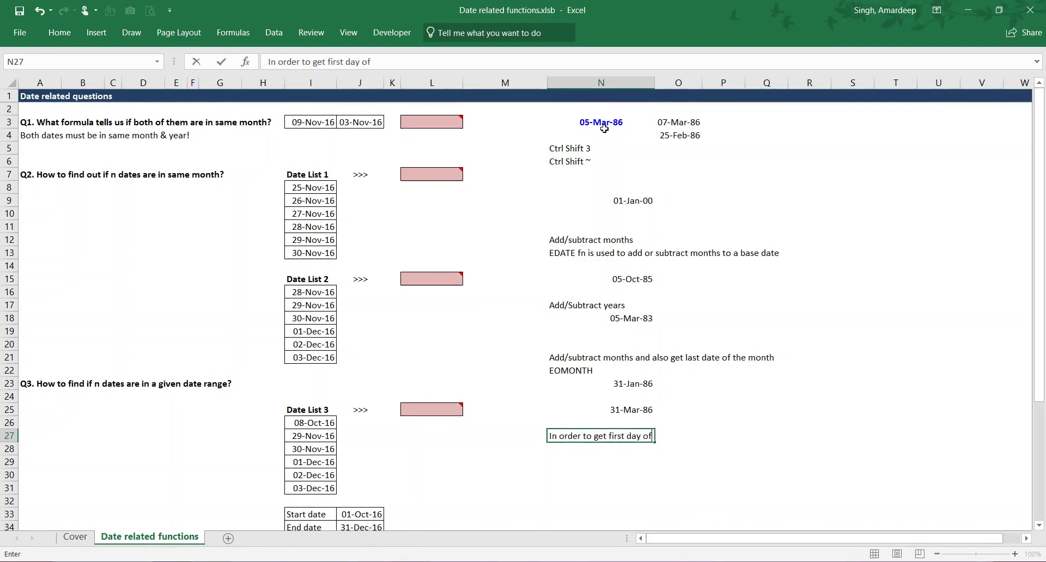
type("y of")
type(" corresponding to")
type(" a ")
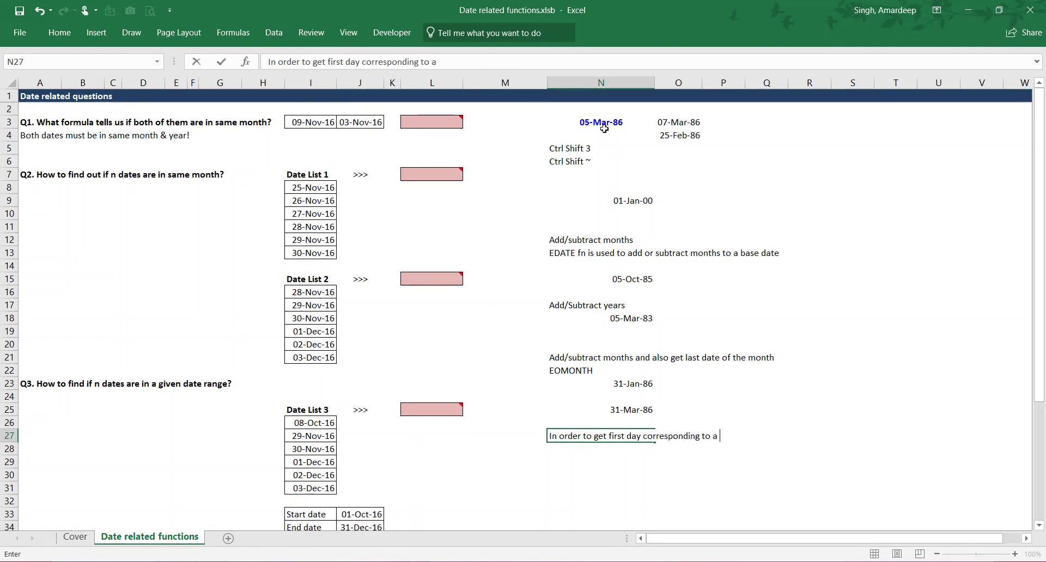
type("base date, you may ")
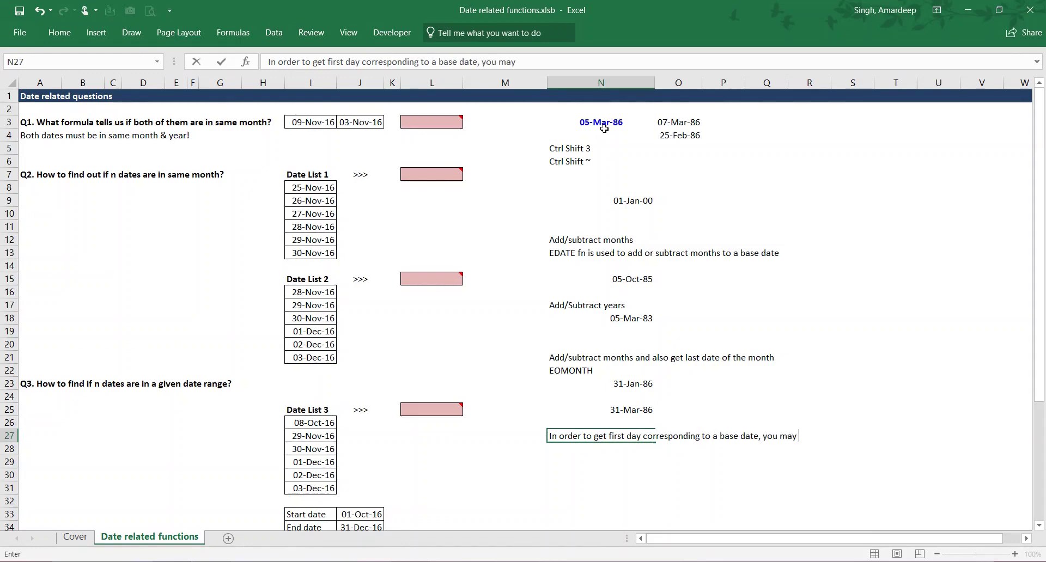
type("use the following trick -")
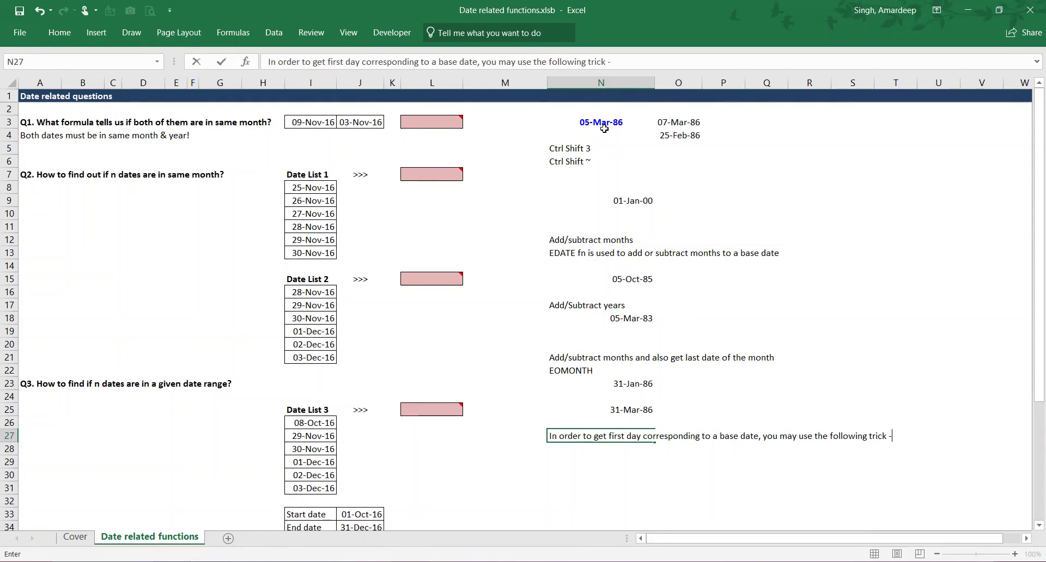
key("Return")
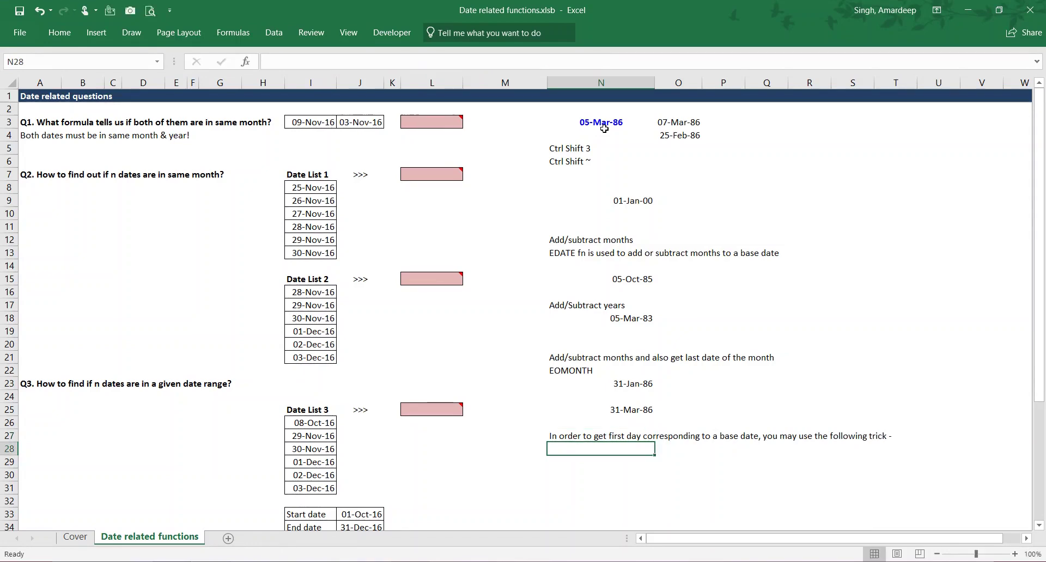
- Enter "1. Subtract 1 month from the base date and get the last date of that month" in N28
type("1. ")
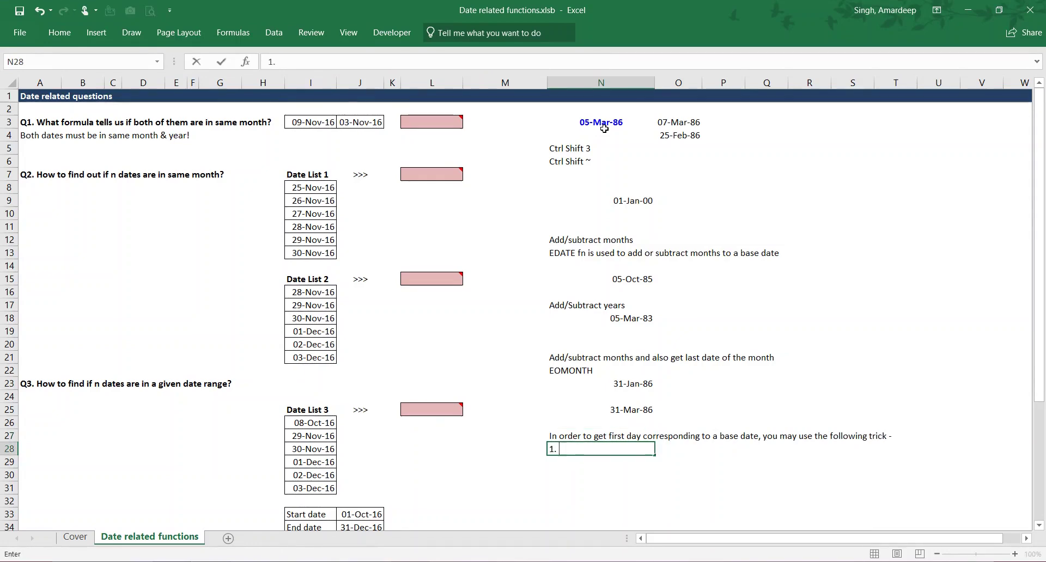
type("Subtract 1month")
type(" month from ")
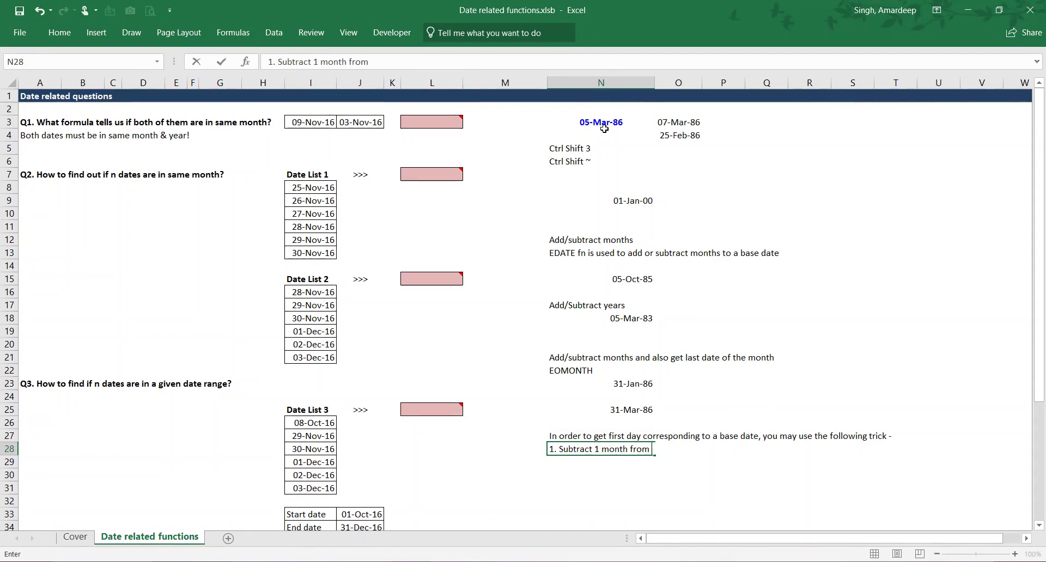
type("the base date and")
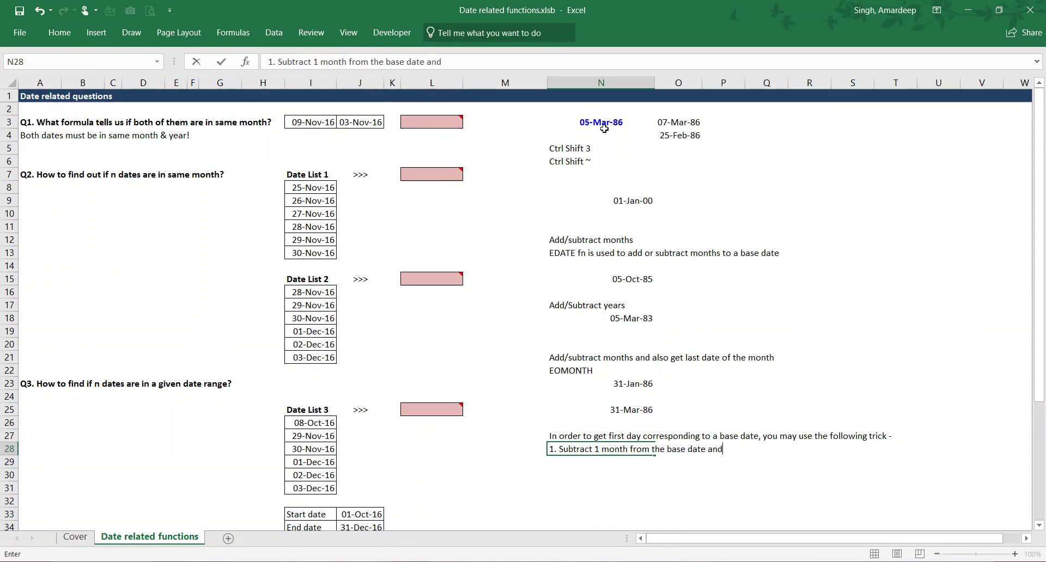
type(" get the last date of that")
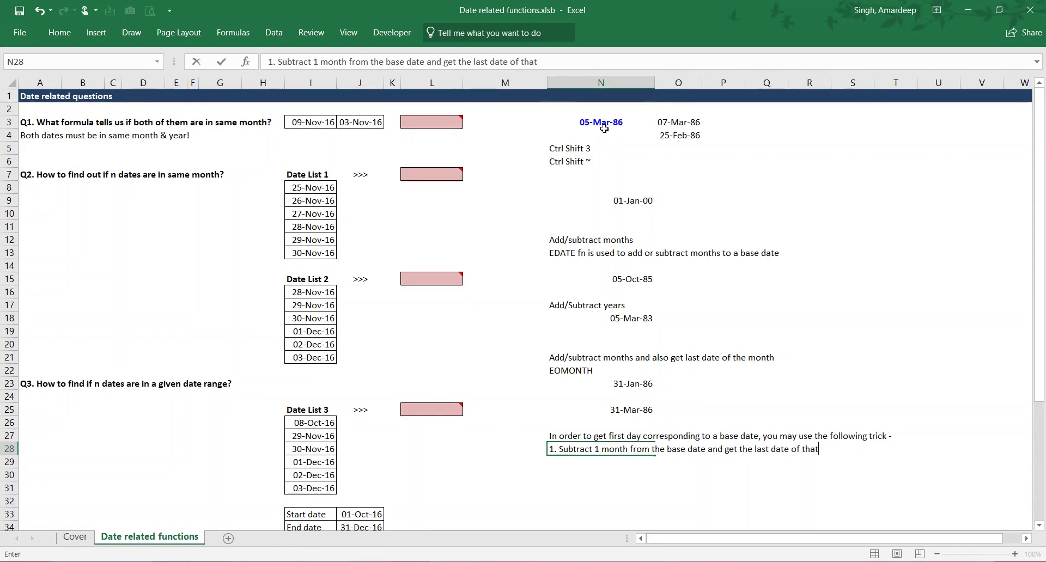
type(" month")
key("Return")
- Get the last day of the month before the base date with =EOMONTH(N3,-1) in N31 and format it as a date
key("Return")
key("Return")
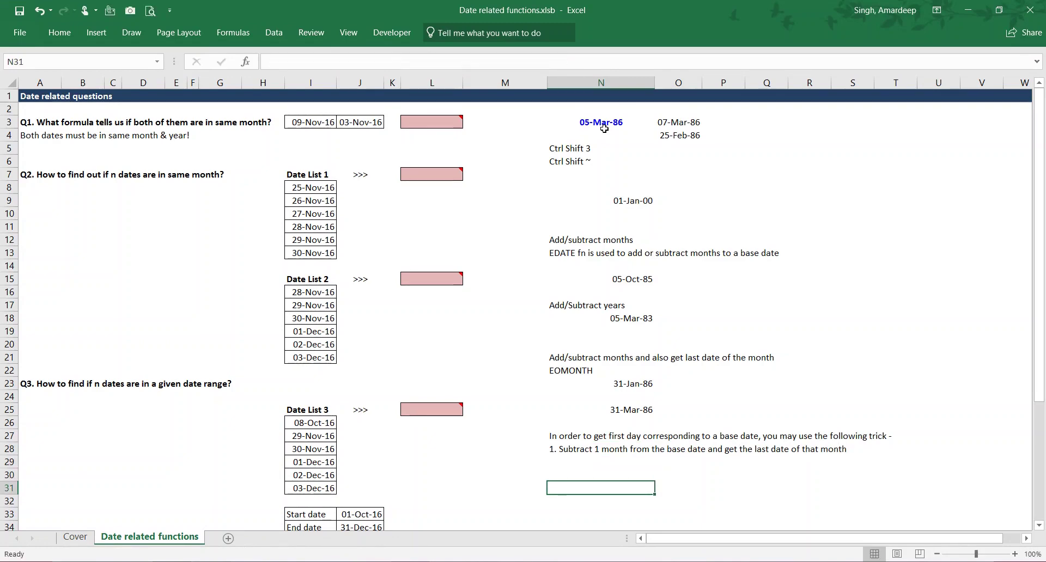
type("=EOMONTH(")
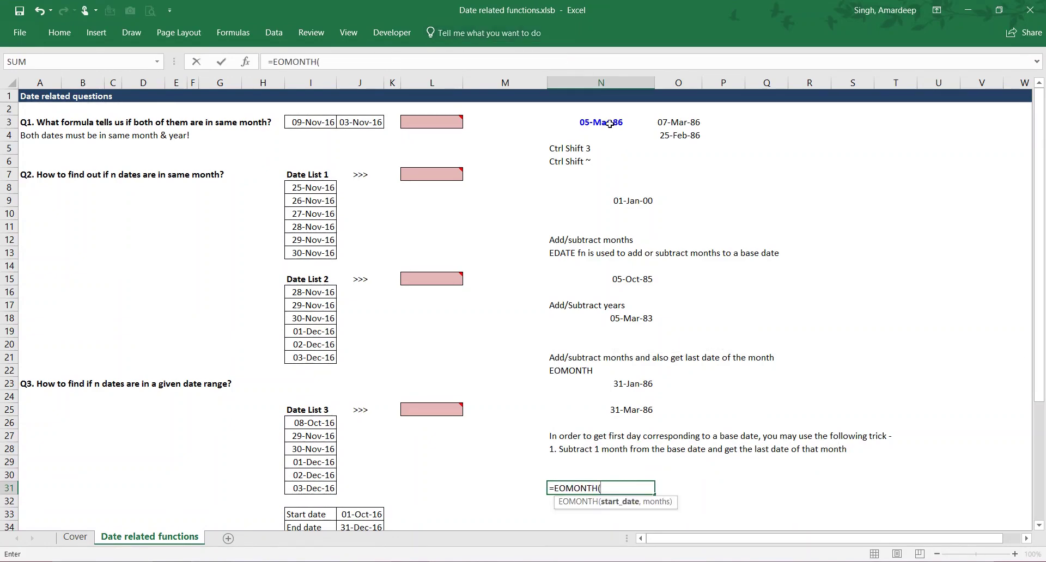
left_click(610, 123)
type(",-")
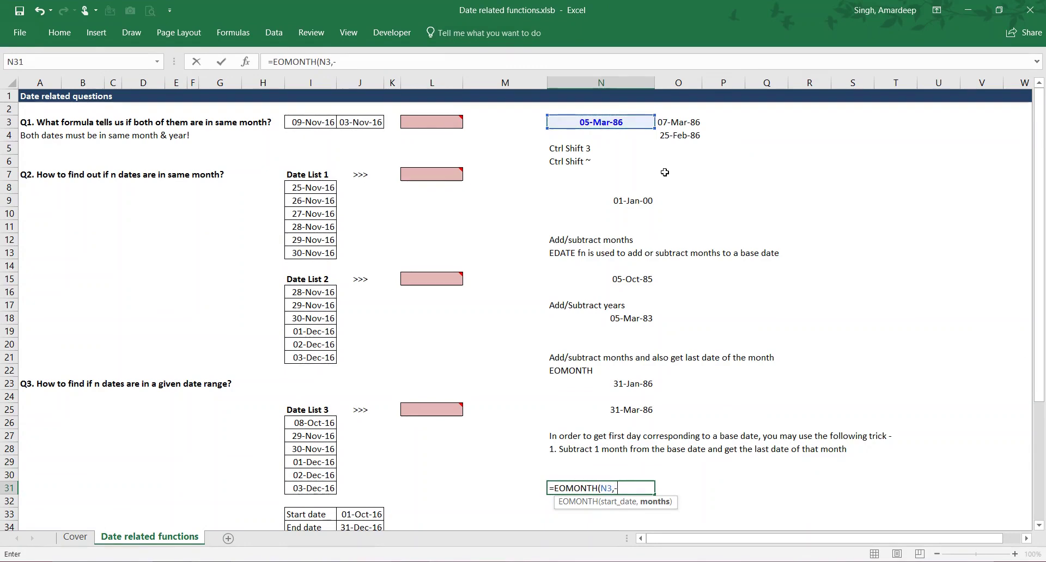
type("1)")
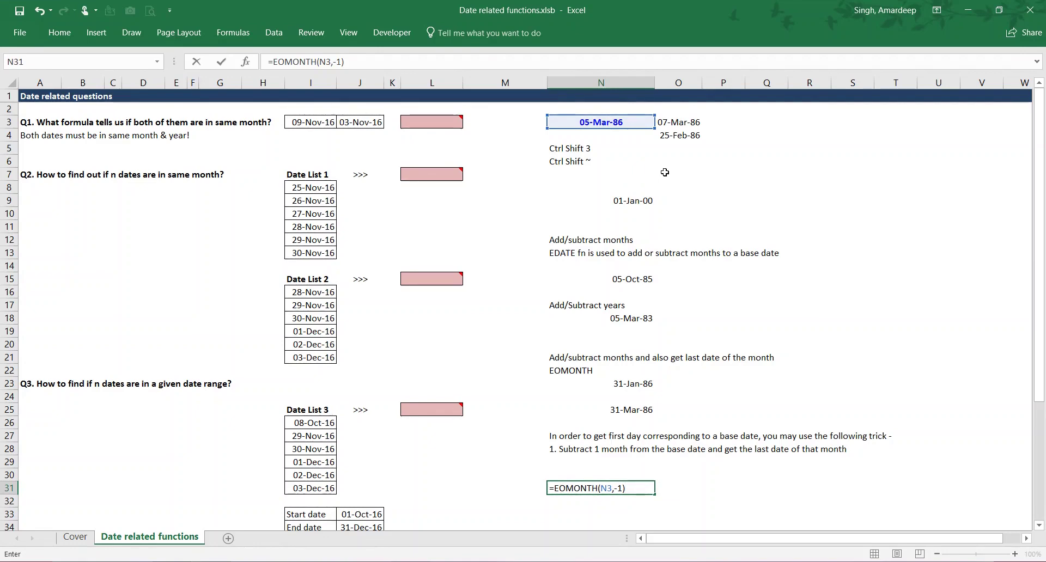
key("Return")
key("Up")
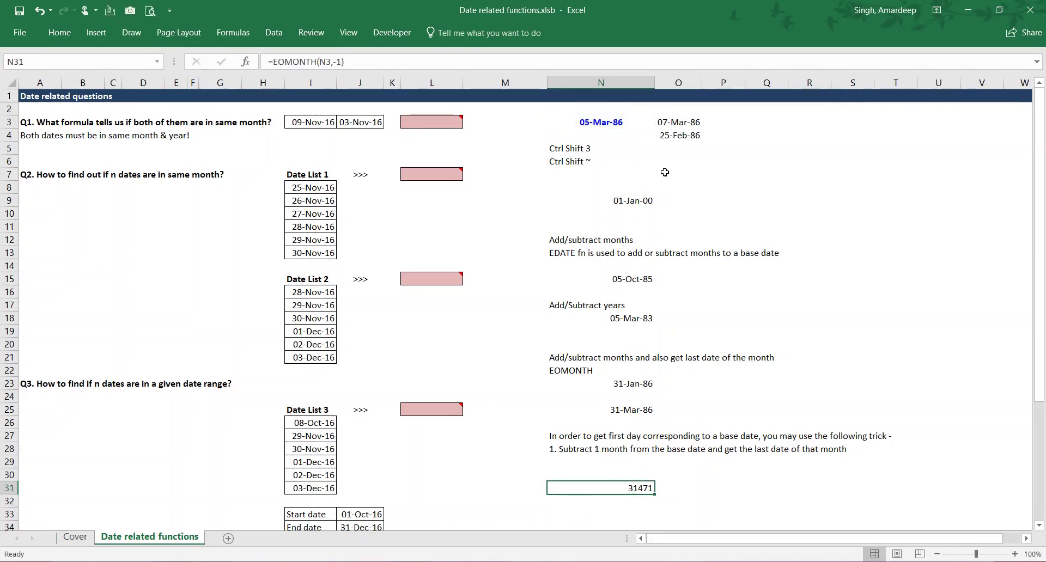
key("ctrl+shift+3")
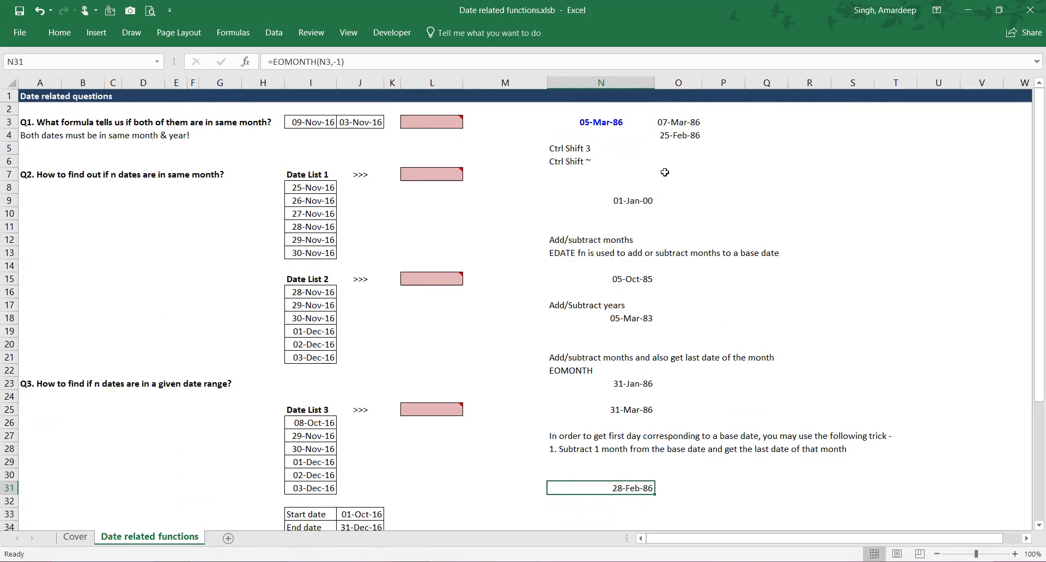
- Enter the second instruction of the trick, "2. Add 1 day to above date", in N29
key("Up")
key("Up")
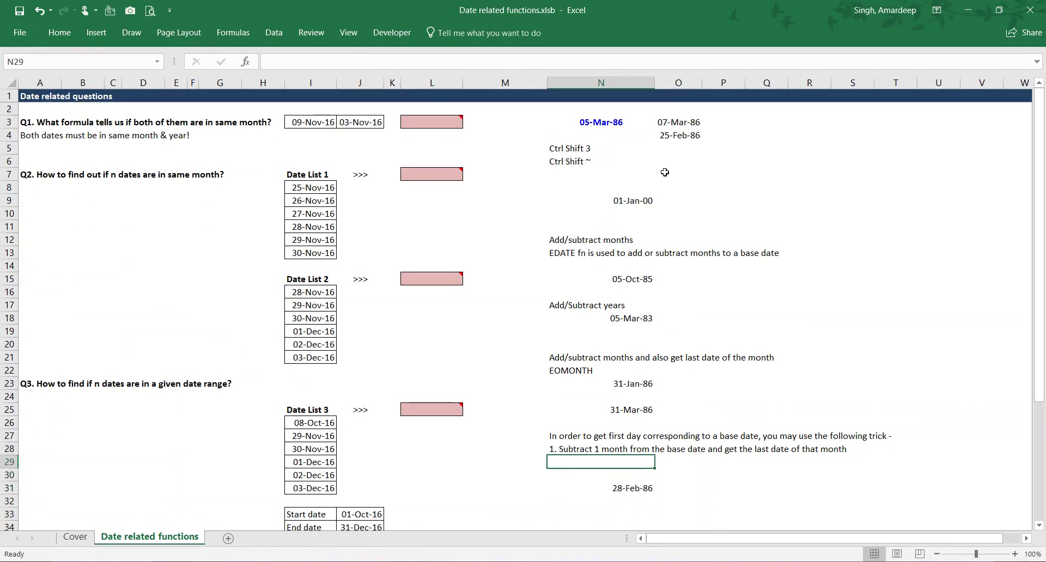
type("2. Add 1")
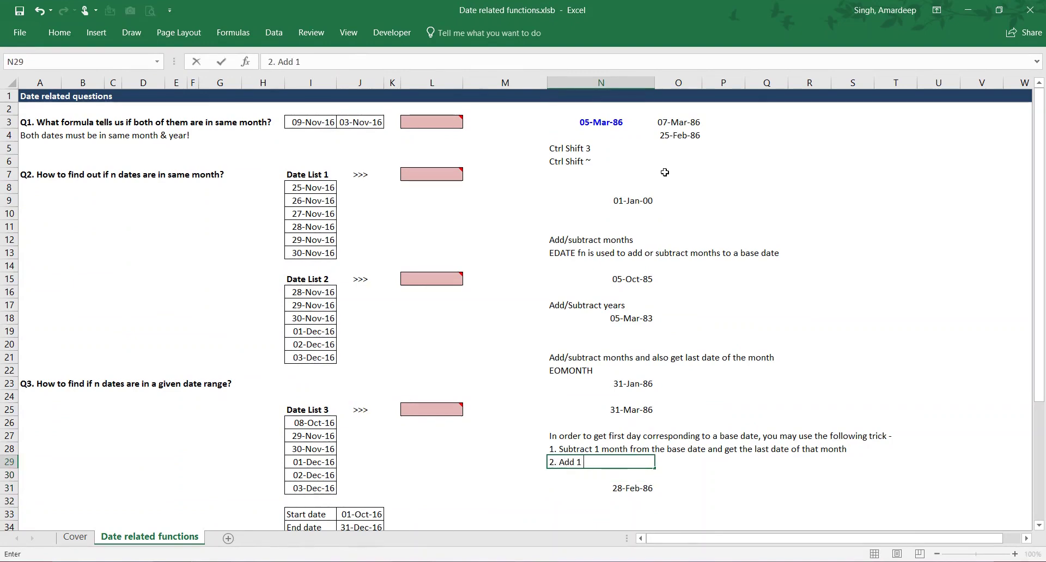
type(" day to above date")
key("ctrl+Return")
- Get the first day of the base date's month by adding one day to the previous month-end with =N31+1 in N32
key("Down")
key("Down")
key("Down")
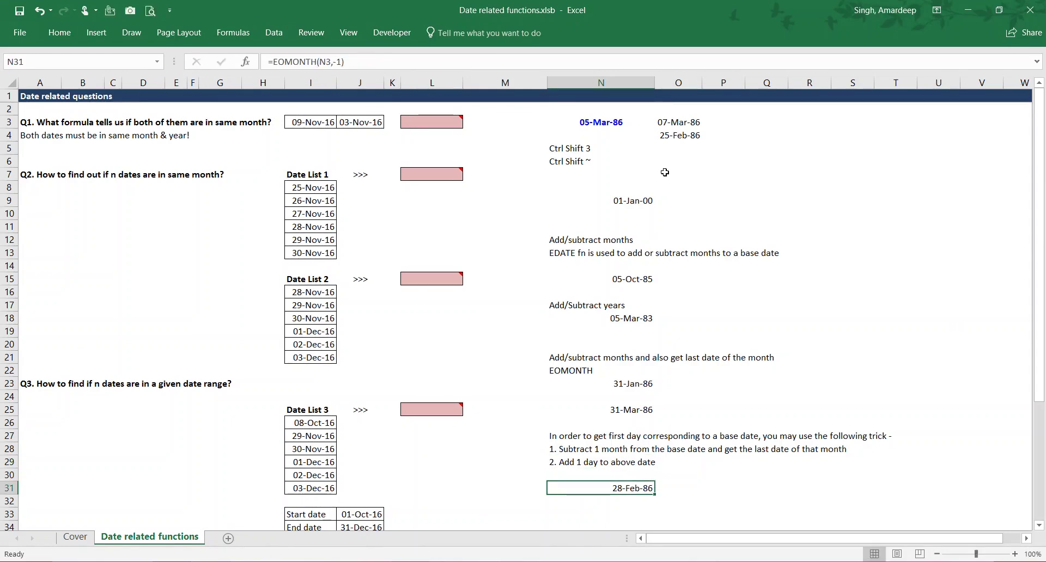
type("=")
key("Up")
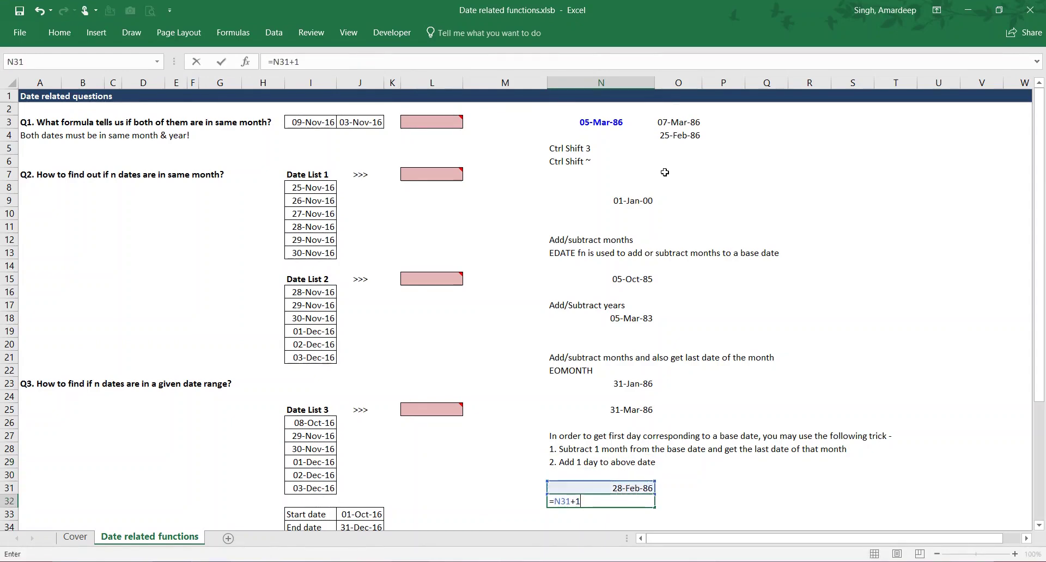
type("+1")
key("ctrl+Return")
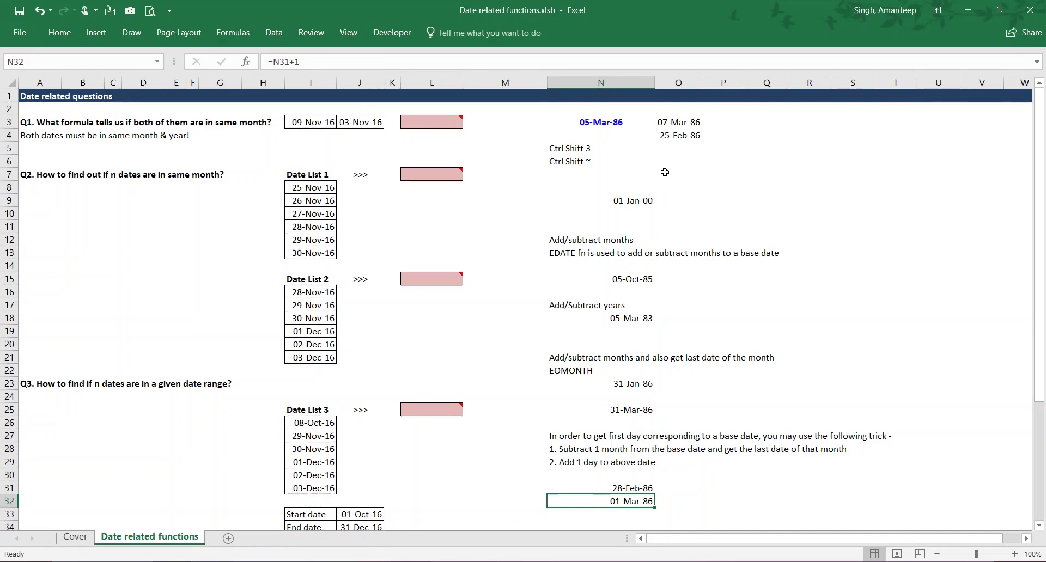
- Combine both parts of the first-day trick in one formula, =EOMONTH(N3,-1)+1, in N34
key("Down")
key("Down")
type("=eo")
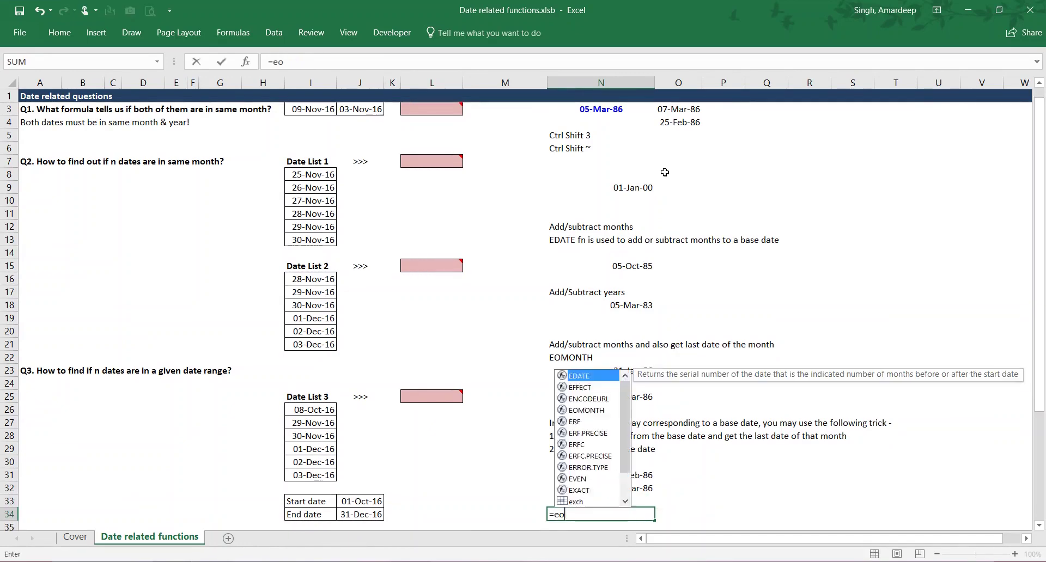
type("mo")
key("Tab")
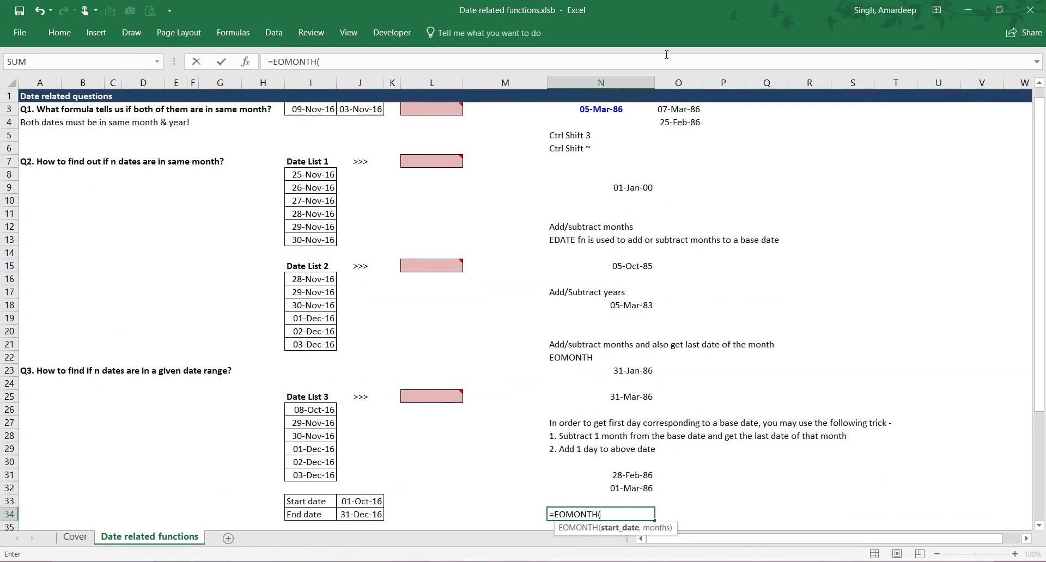
left_click(604, 110)
type(",-1")
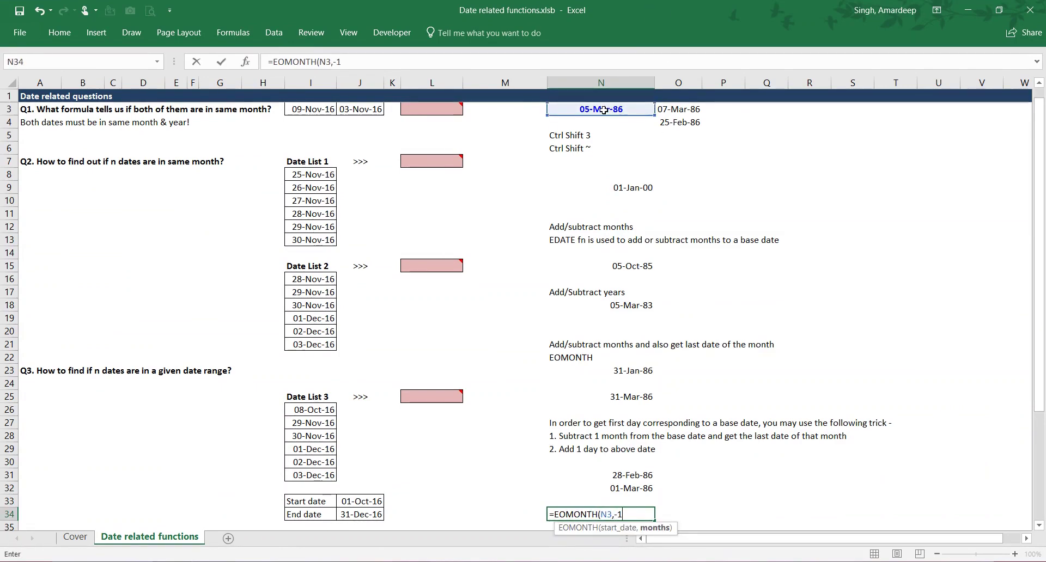
type(")+1")
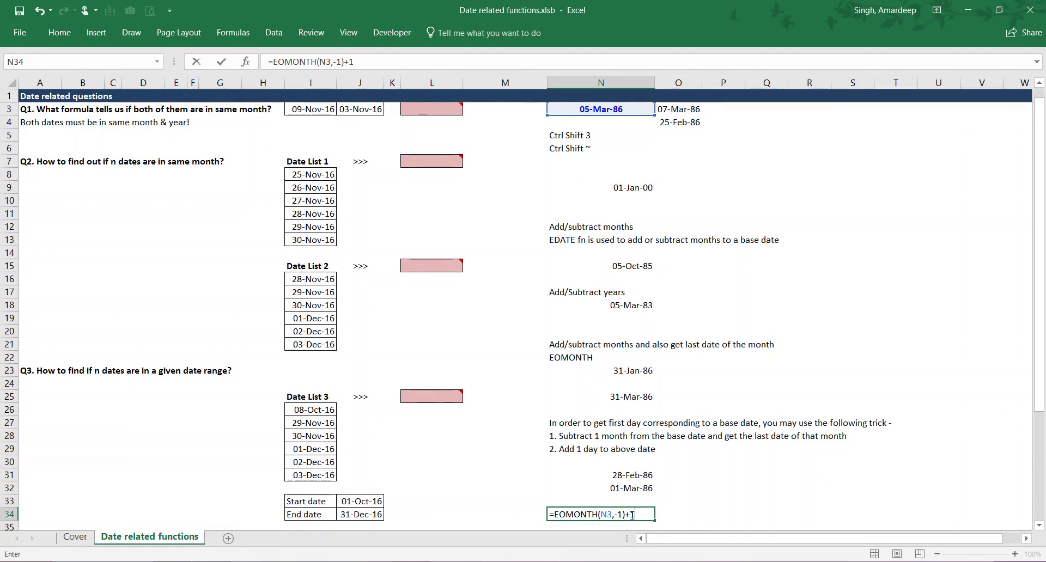
key("ctrl+Return")
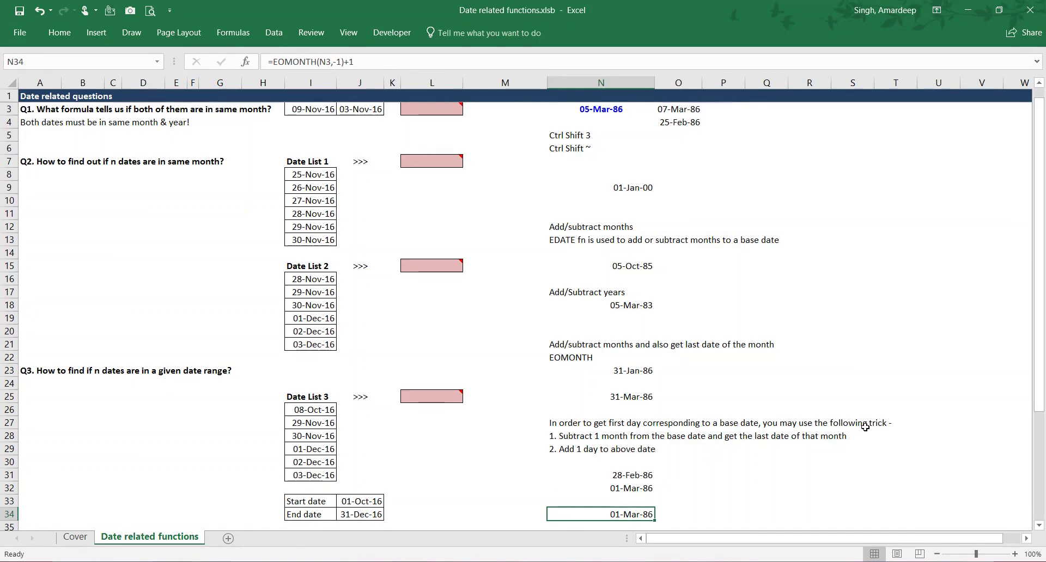
- Enter the function names DAY, MONTH and YEAR as labels in R4, R5 and R6
scroll(722, 307, "up", 1)
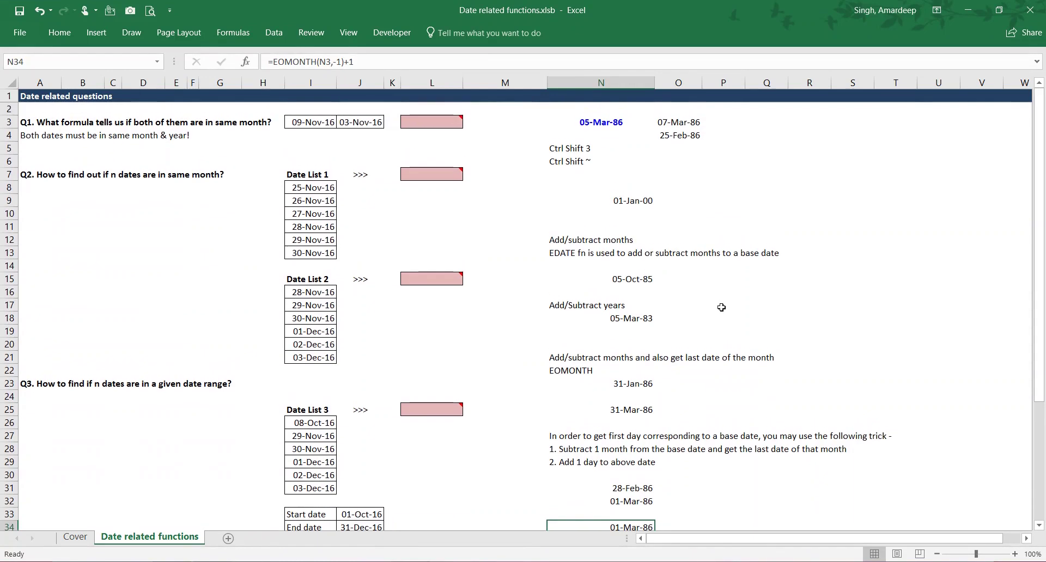
left_click(799, 134)
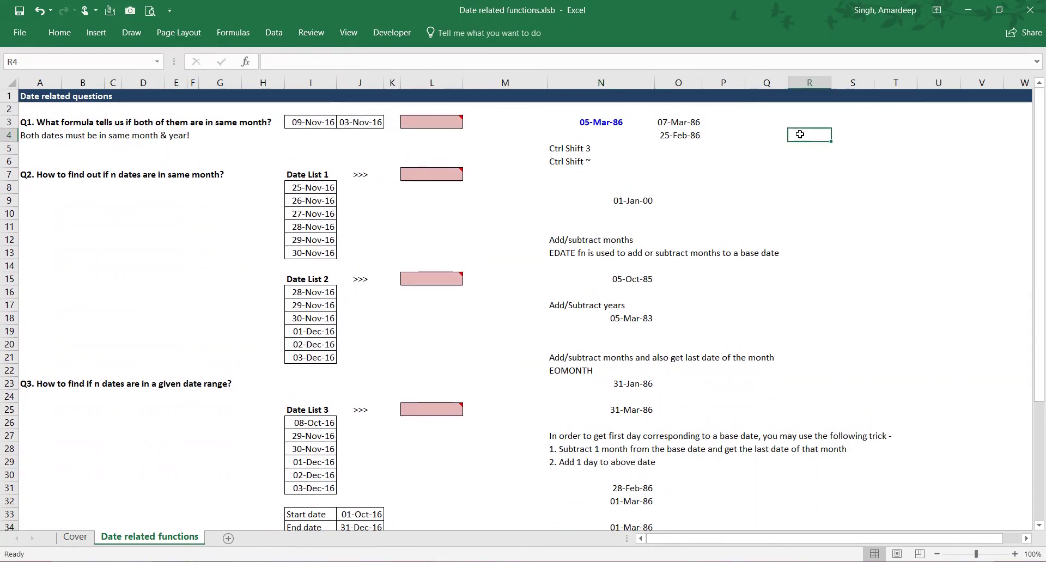
type("DAY")
key("Return")
type("MONTH")
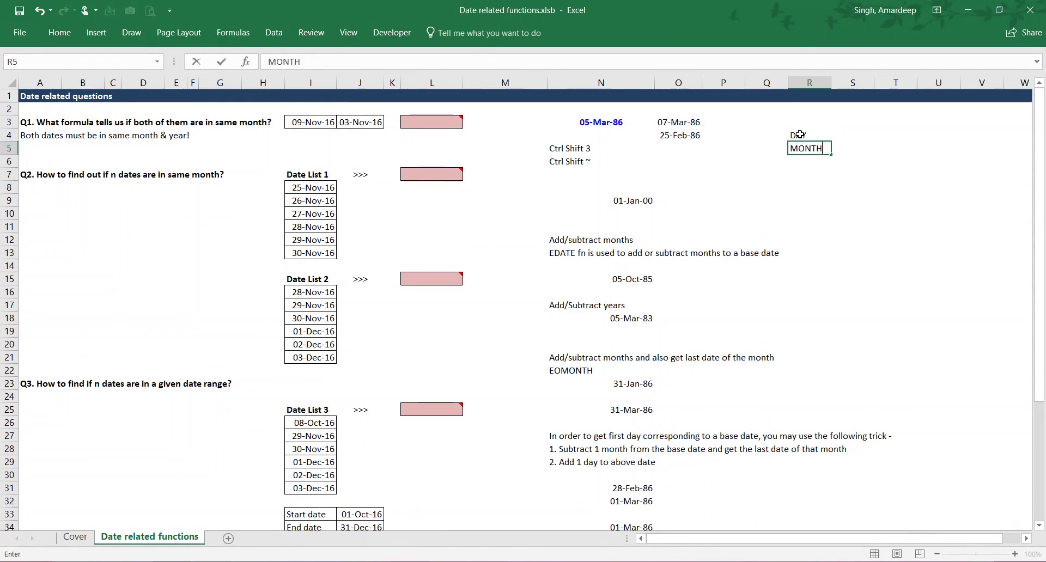
key("Return")
type("YEAR")
key("Return")
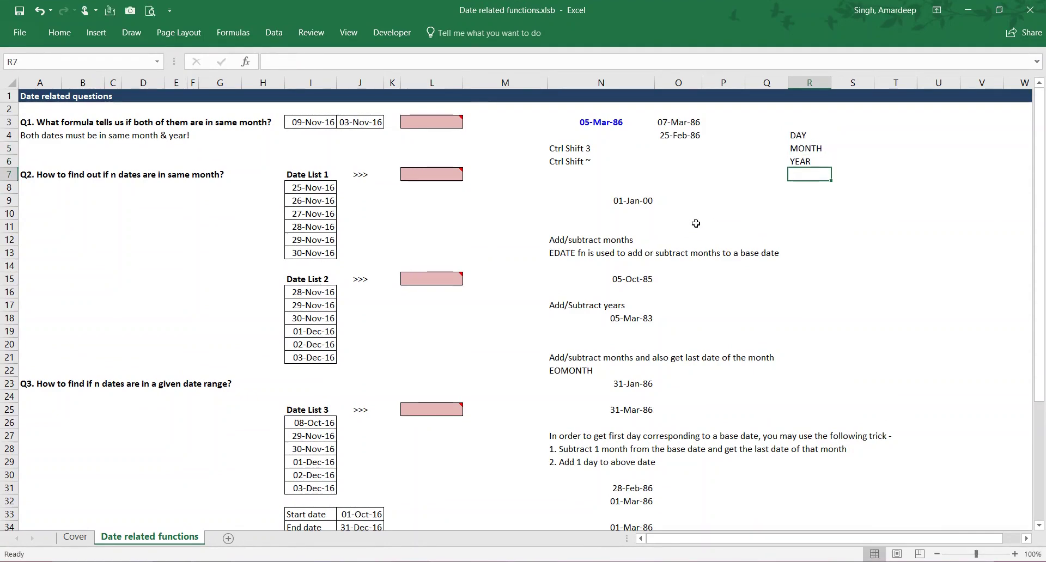
- Extract the day number of the base date with =DAY(N3) in S4, beside the DAY label
key("Up")
key("Right")
key("Up")
key("Up")
type("=DAY(")
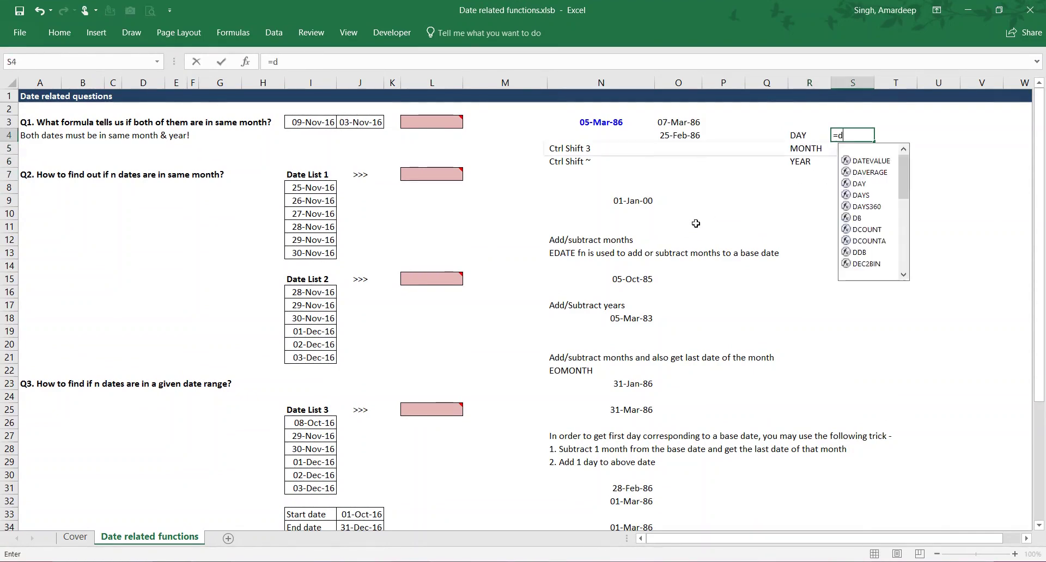
left_click(616, 122)
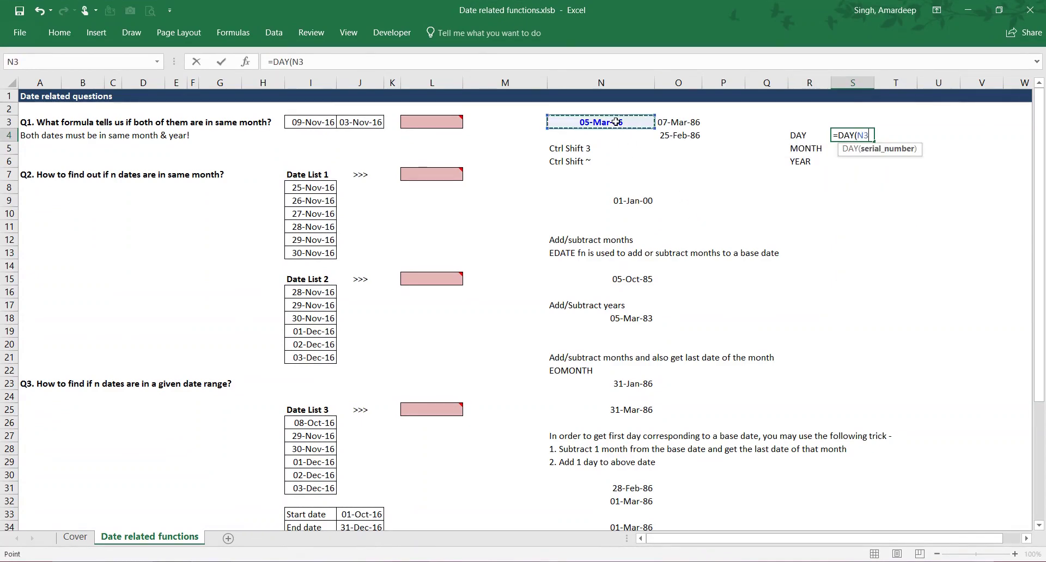
type(")")
key("Return")
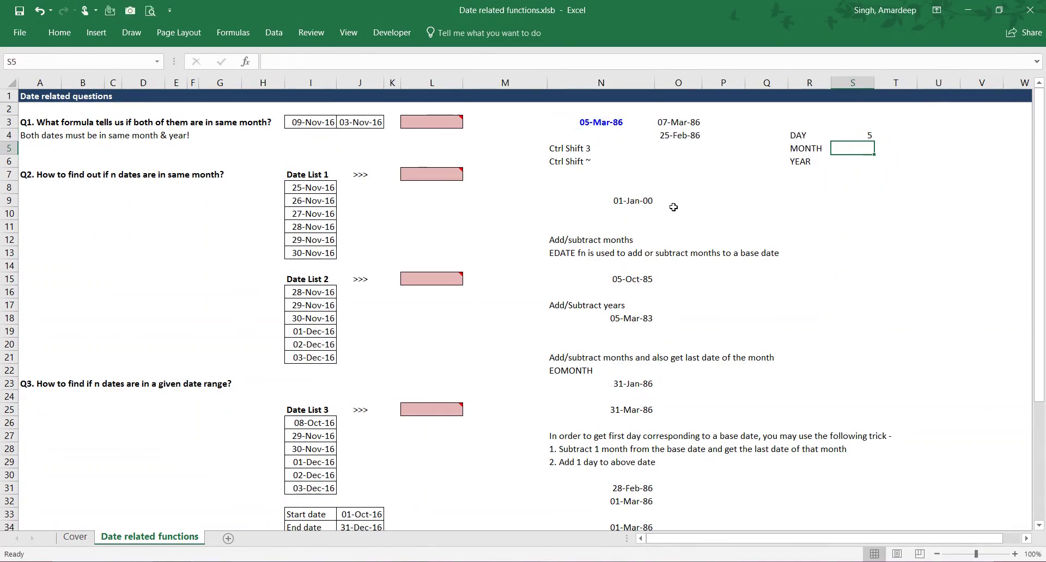
- Extract the month number of the base date with =MONTH(N3) in S5, beside the MONTH label
type("=month")
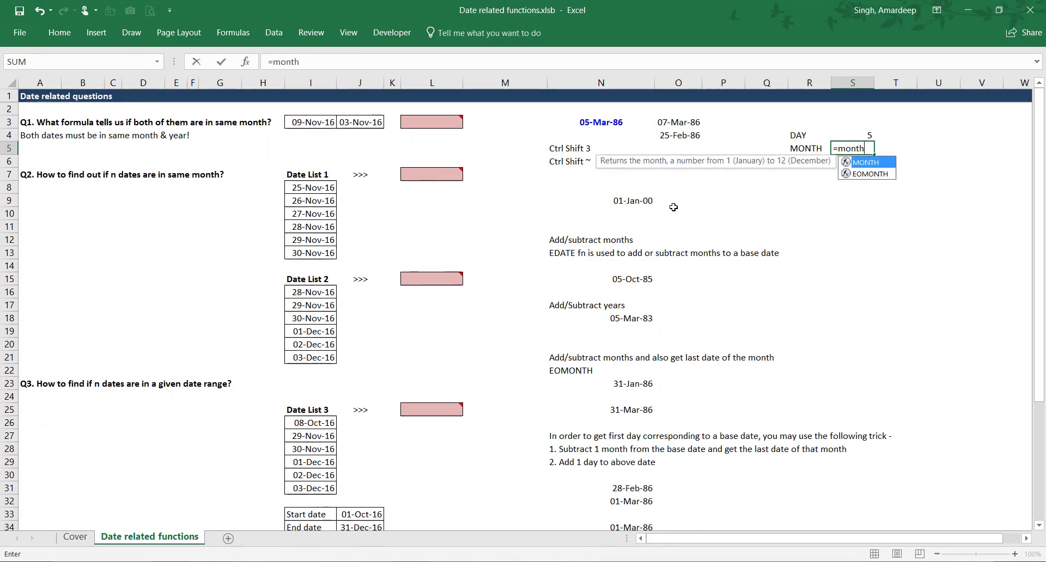
key("Tab")
left_click(591, 126)
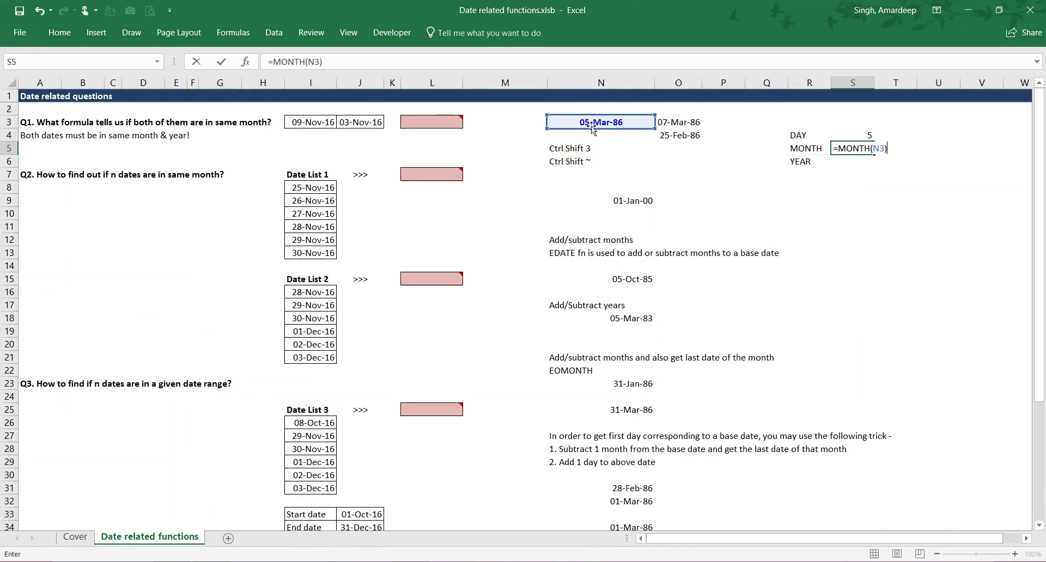
key("ctrl+Return")
- Extract the year of the base date with =YEAR(N3) in S6, beside the YEAR label
key("Down")
type("=year")
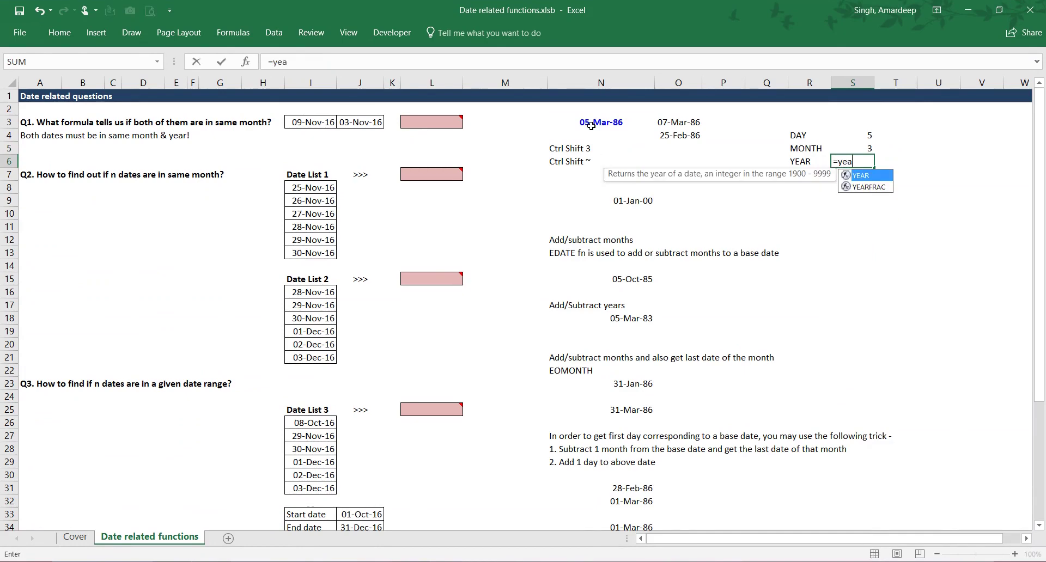
key("Tab")
left_click(592, 125)
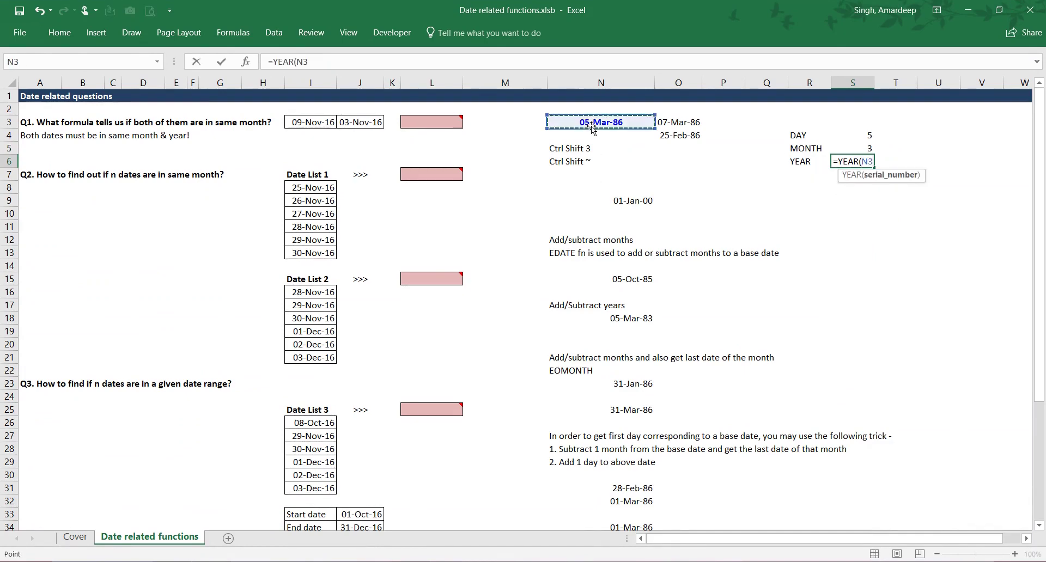
type(")")
key("ctrl+Return")
key("Down")
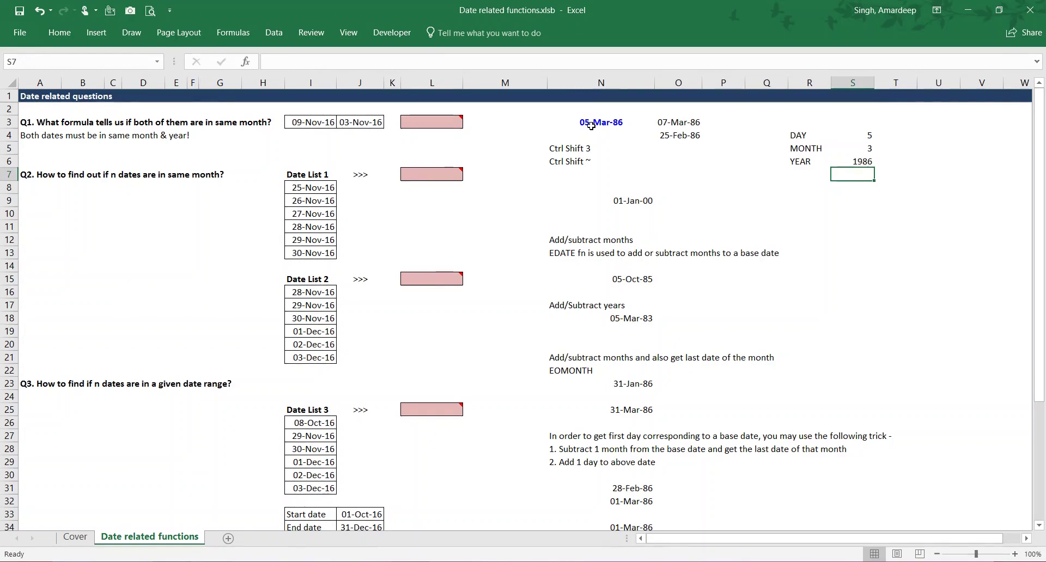
- Enter the function name DATE as a label in R8, leaving a blank row below the YEAR label
key("Down")
key("Left")
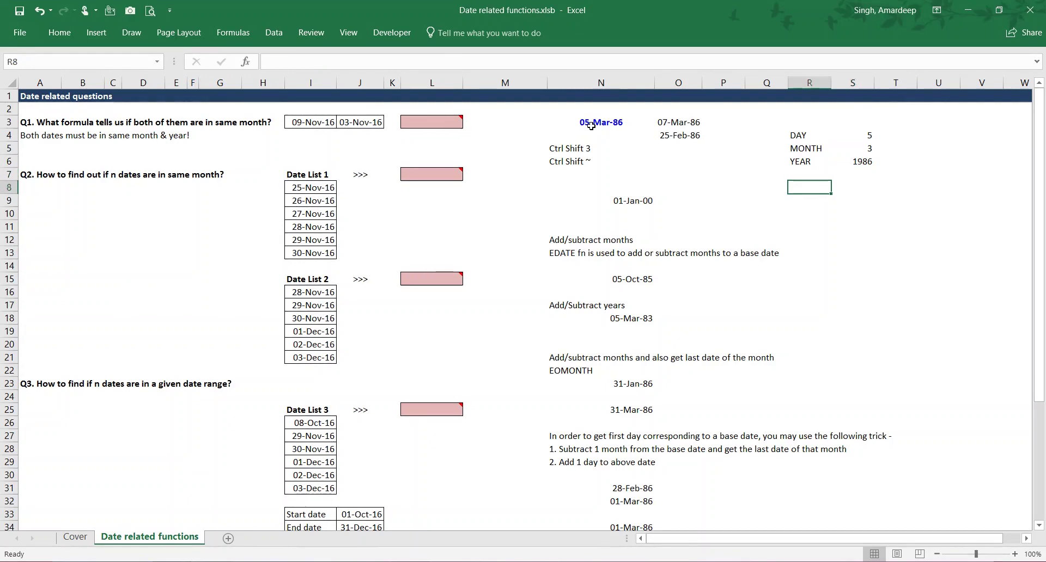
type("DATE")
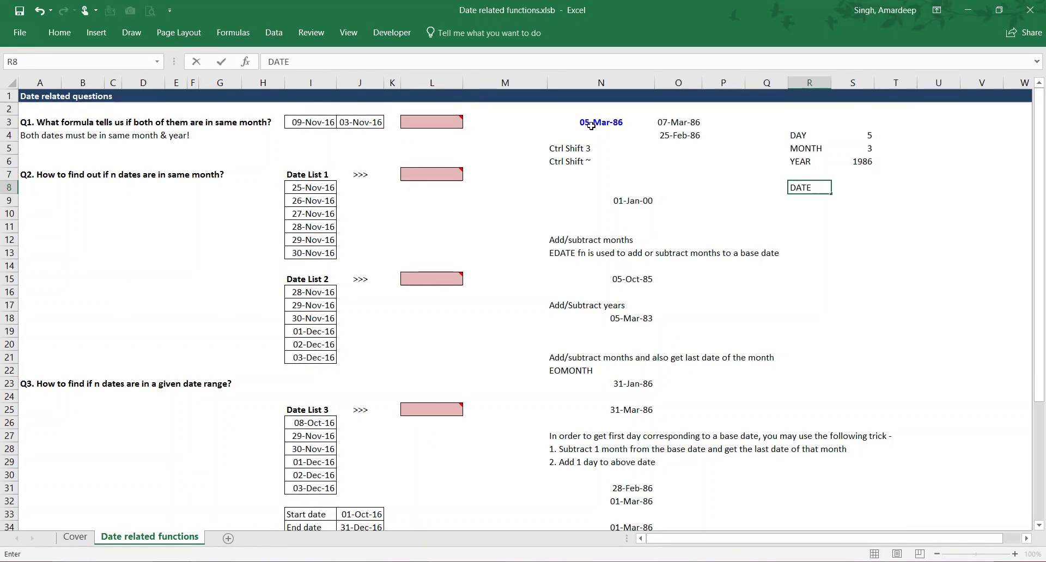
key("Tab")
- Rebuild the date from its year, month and day parts with =DATE(S6,S5,S4) in S8 and apply the dd-mmm-yy date format
type("=date")
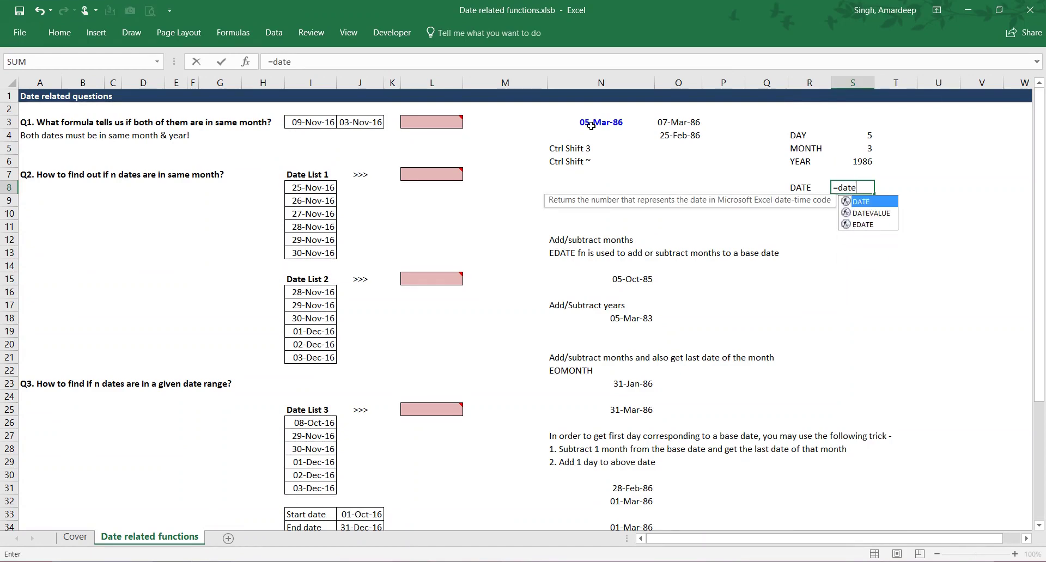
key("Tab")
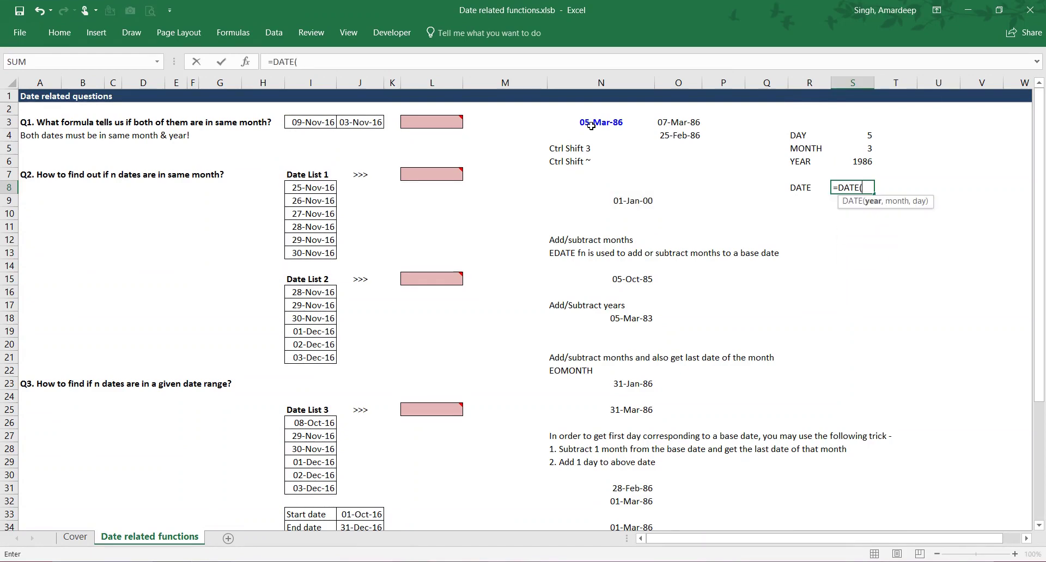
left_click(863, 161)
type(",")
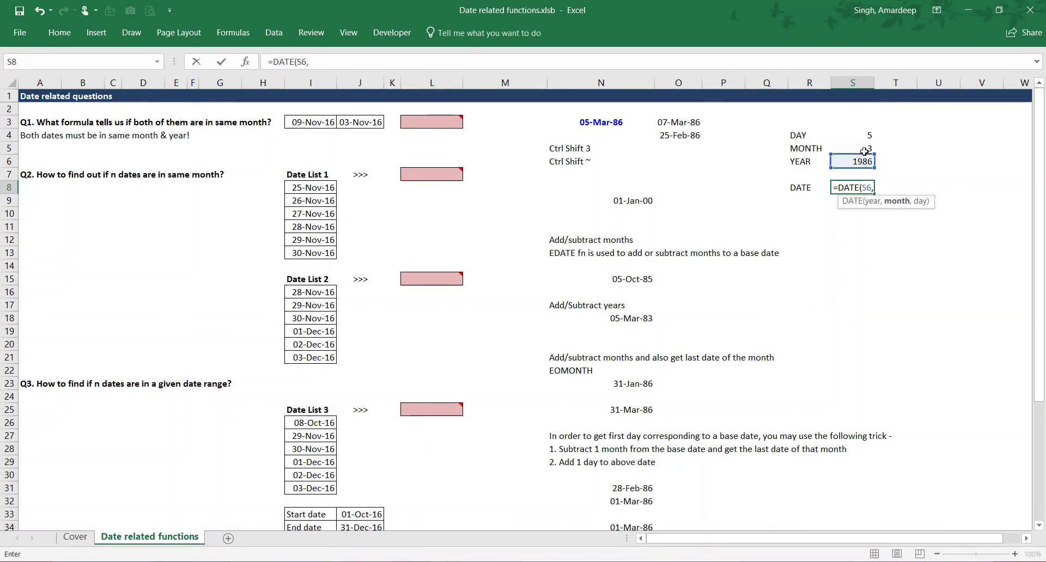
left_click(863, 149)
type(",")
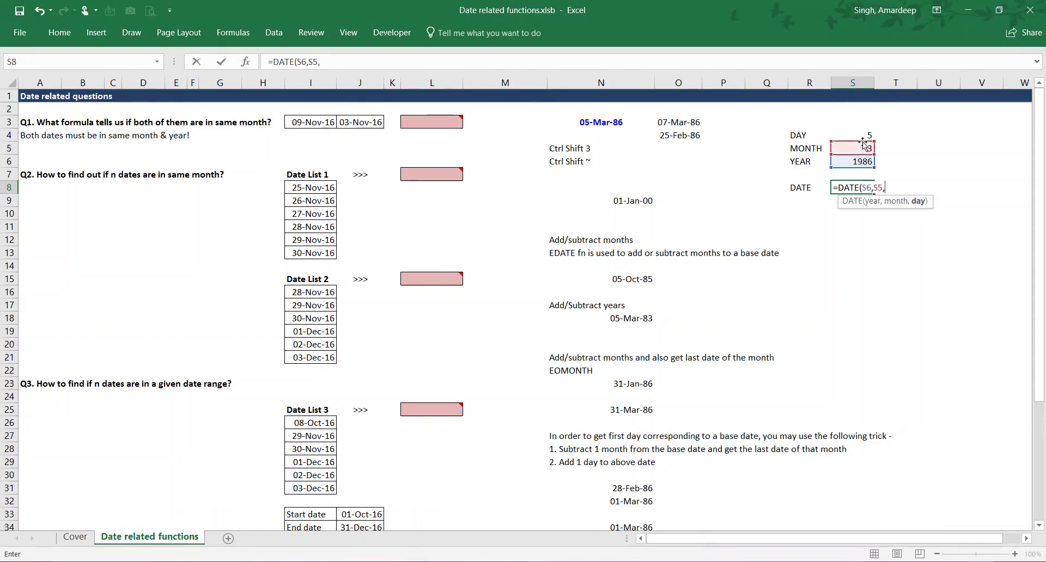
left_click(858, 135)
type(")")
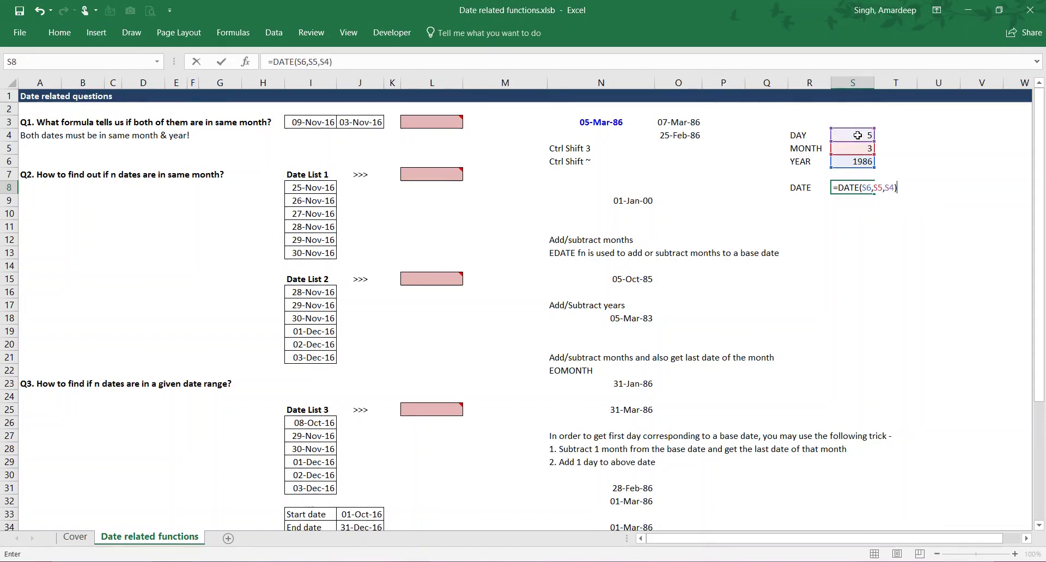
key("ctrl+Return")
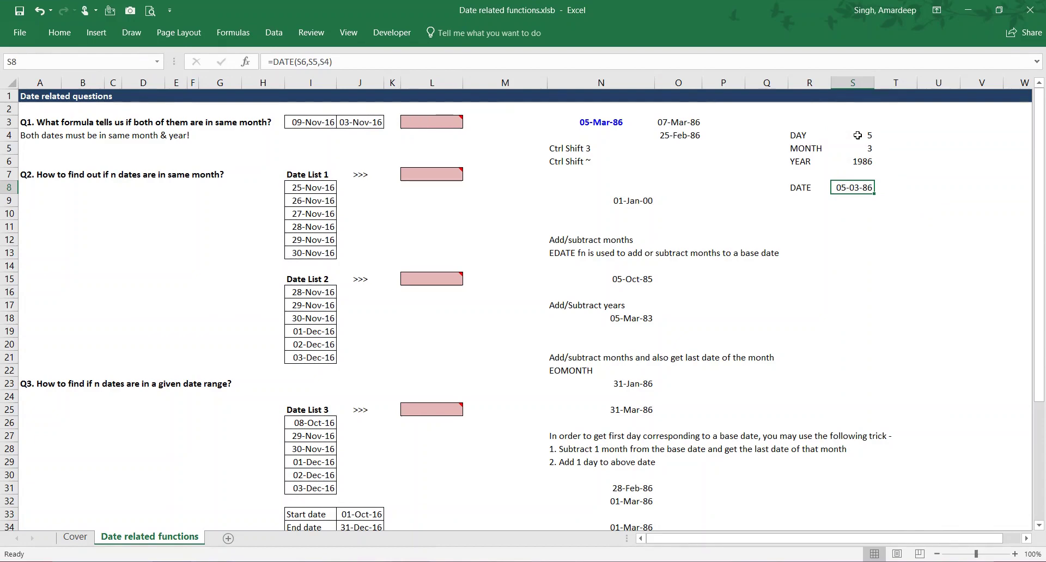
key("ctrl+shift+3")
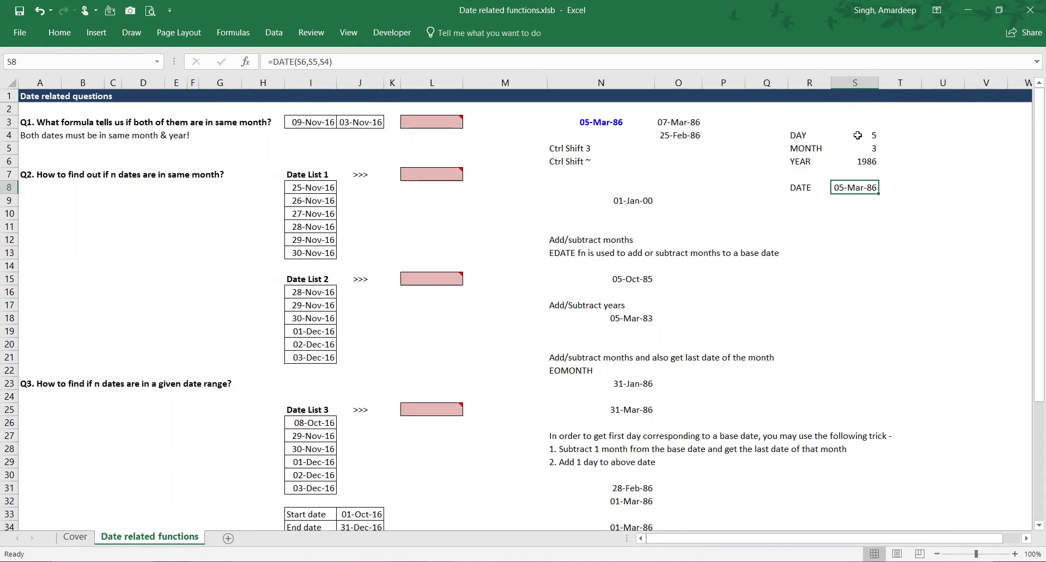
- Examine question Q1 about two dates falling in the same month, along with its input dates in I3 and J3
key("ctrl+Home")
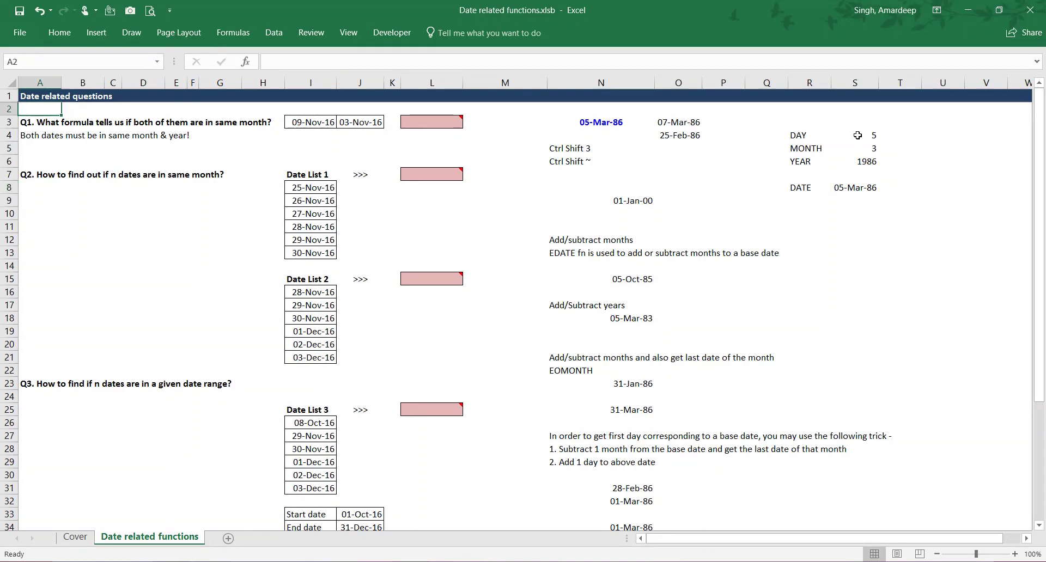
key("Down")
left_click(191, 161)
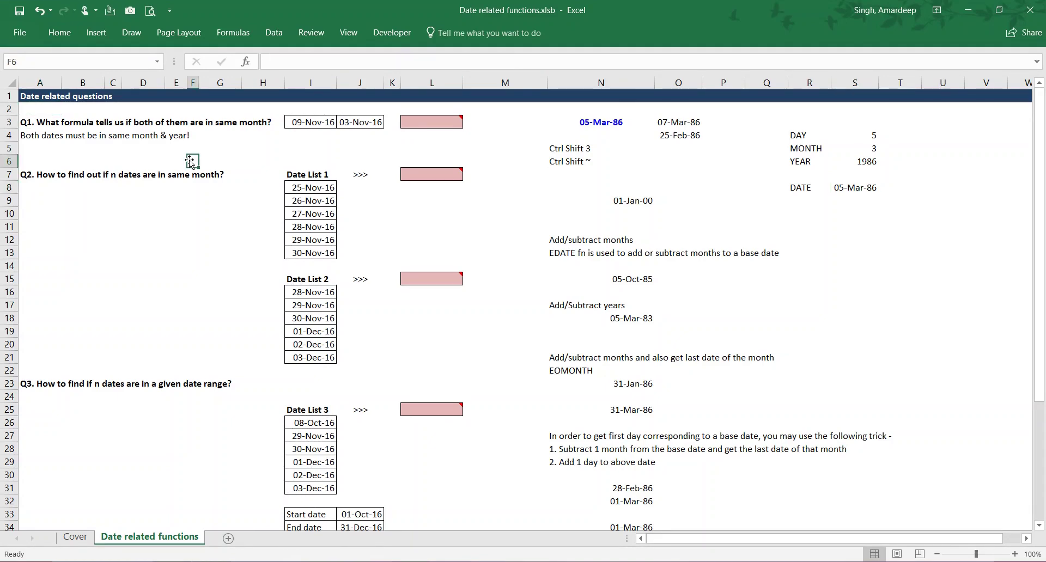
left_click(250, 151)
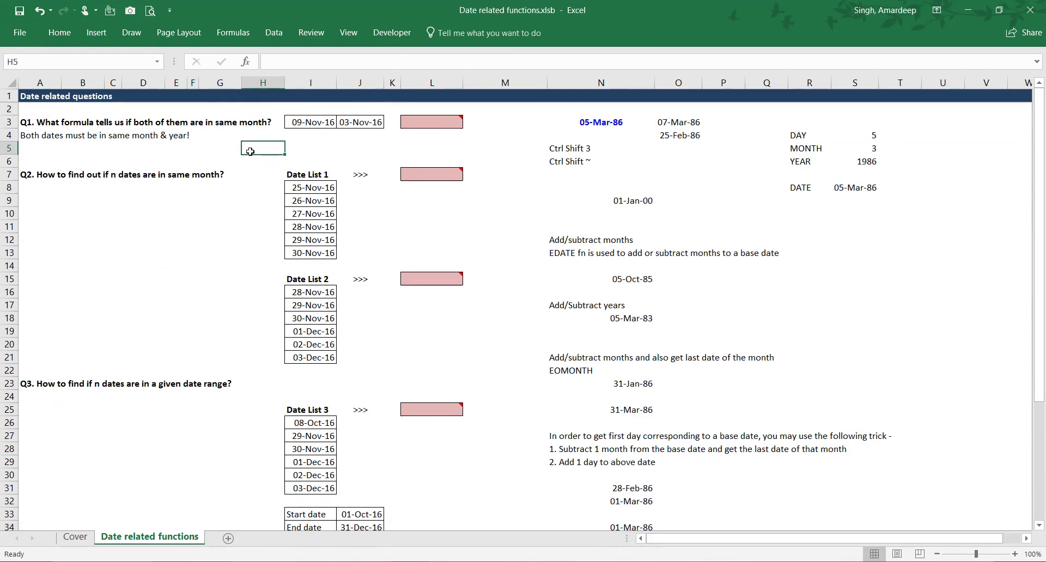
left_click(323, 125)
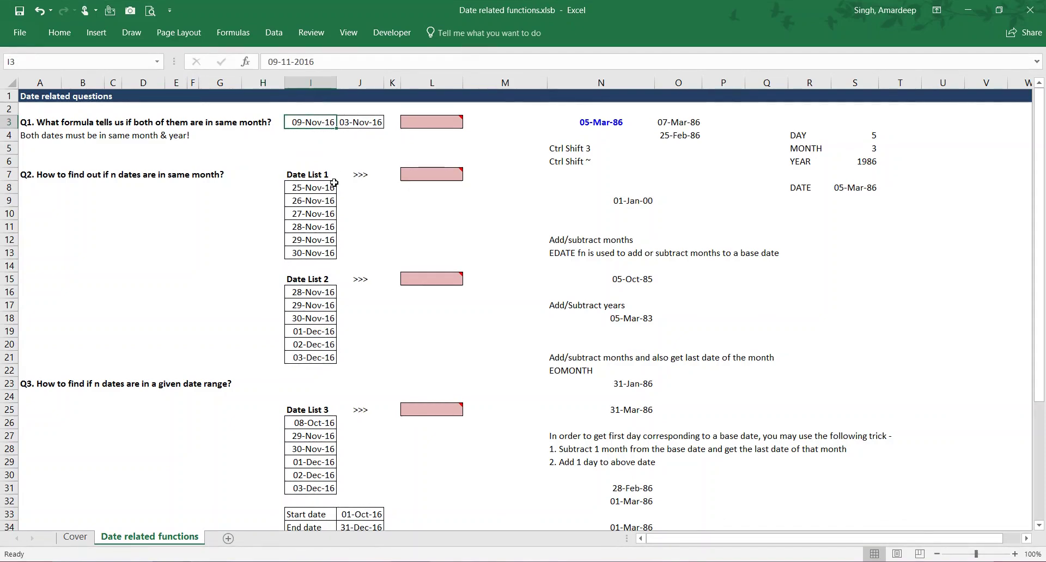
key("Right")
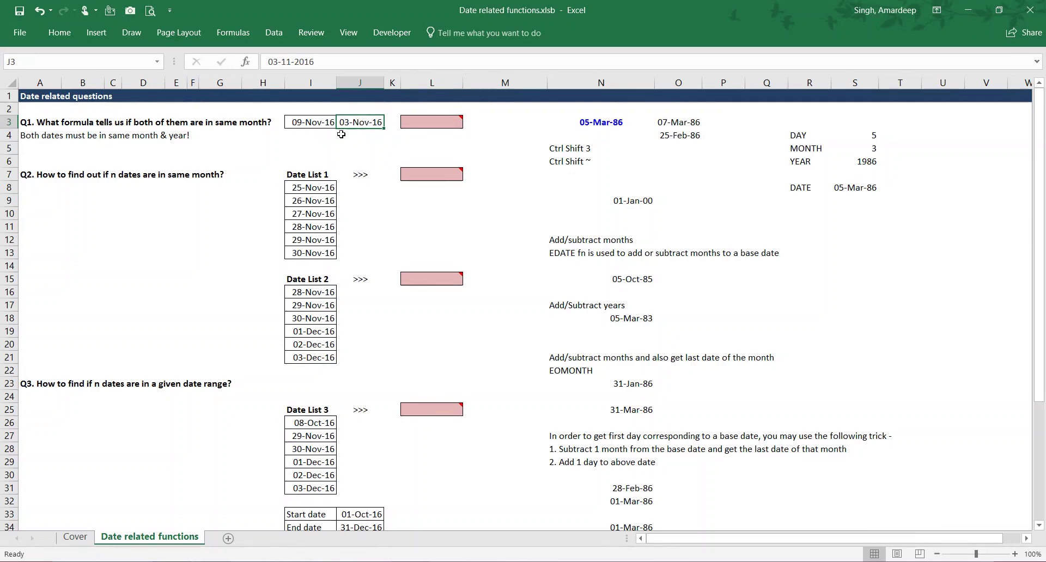
left_click(313, 124)
left_click(352, 128)
key("Return")
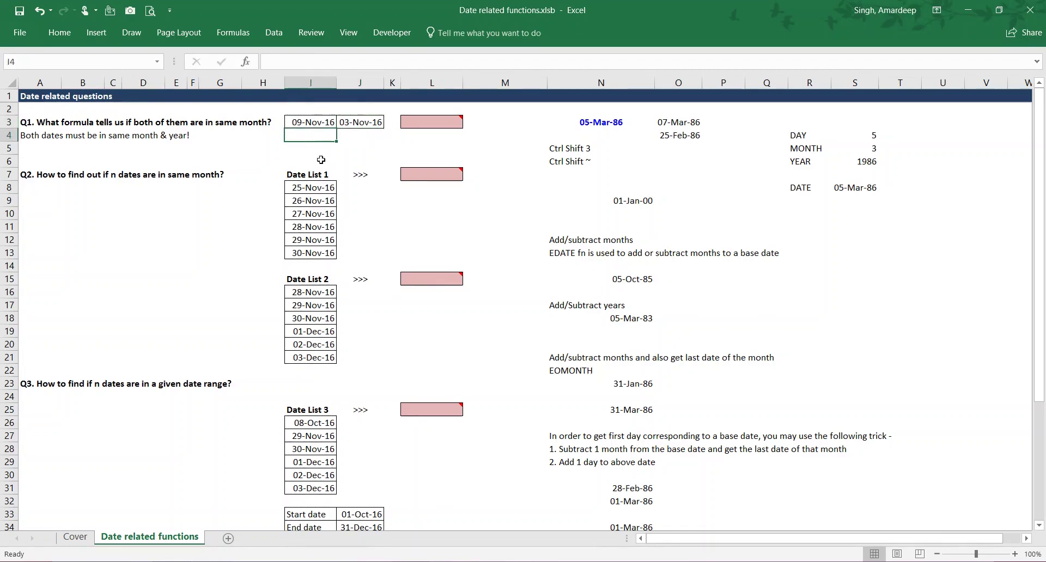
key("Up")
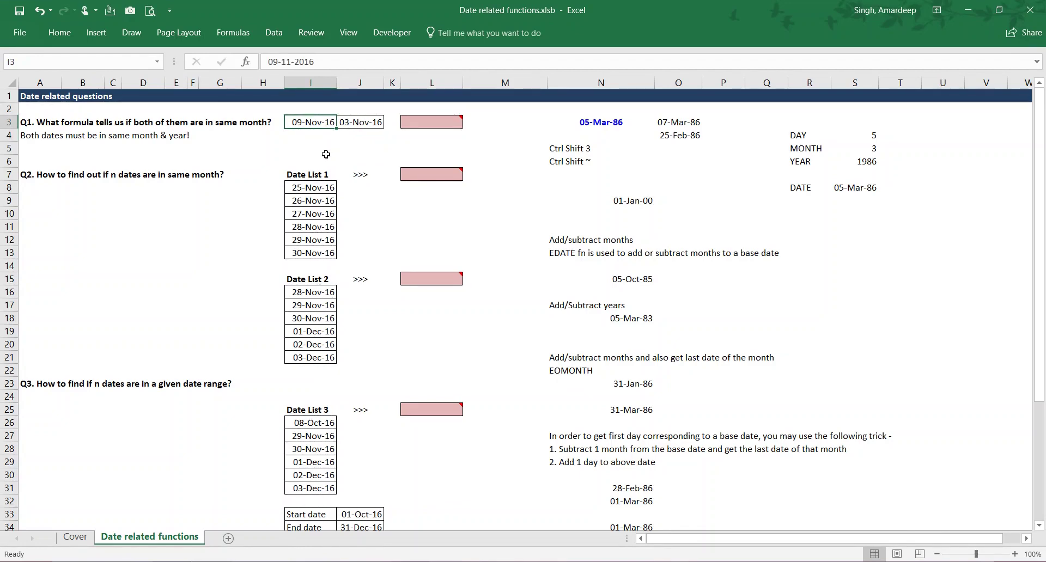
key("Down")
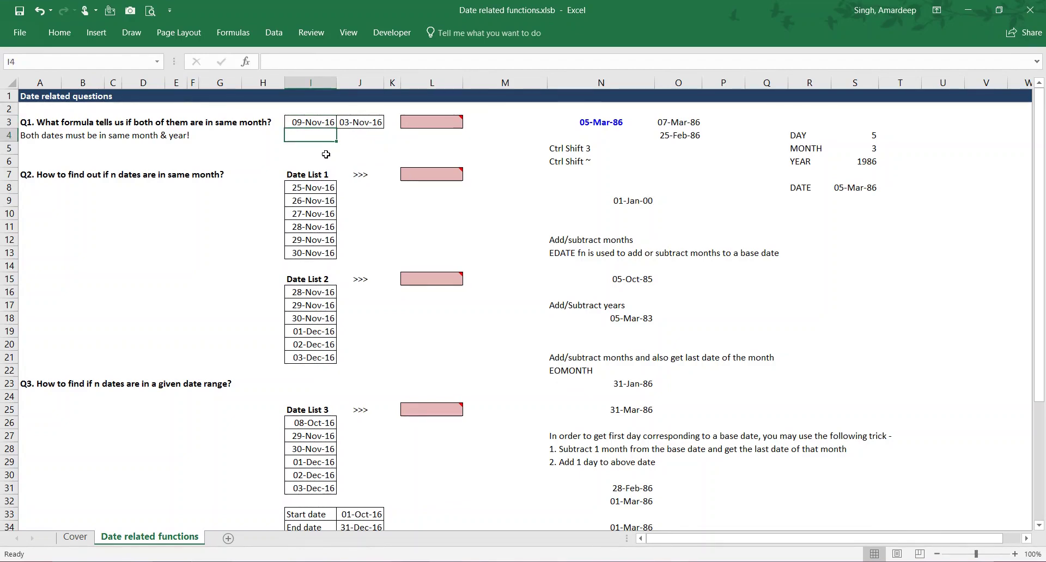
key("Up")
key("Down")
left_click(345, 134)
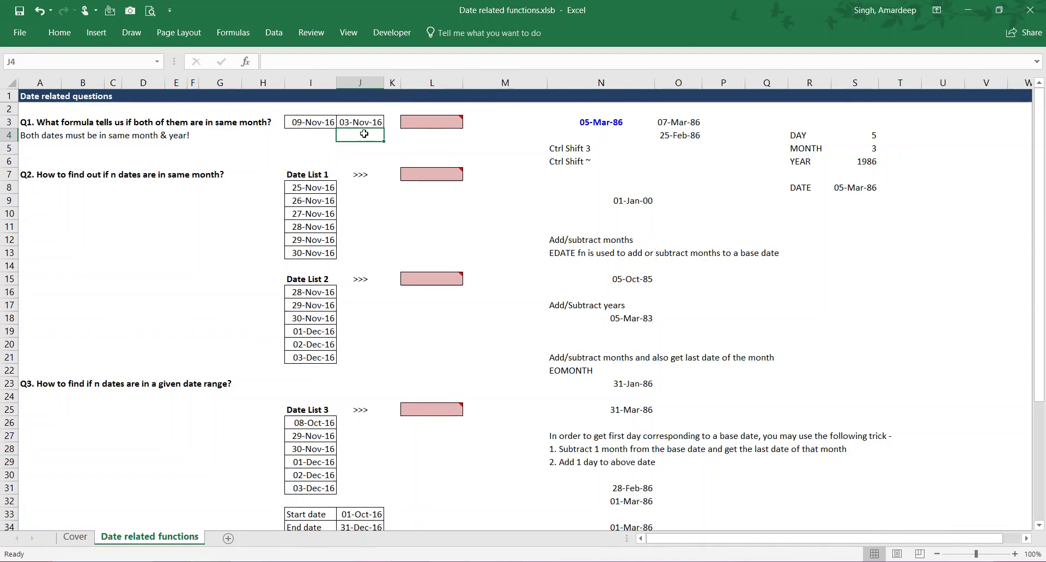
- Test whether both Q1 dates share the same month and year with =EOMONTH(I3,0)=EOMONTH(J3,0) in L3
key("Up")
key("Right")
key("Right")
type("=")
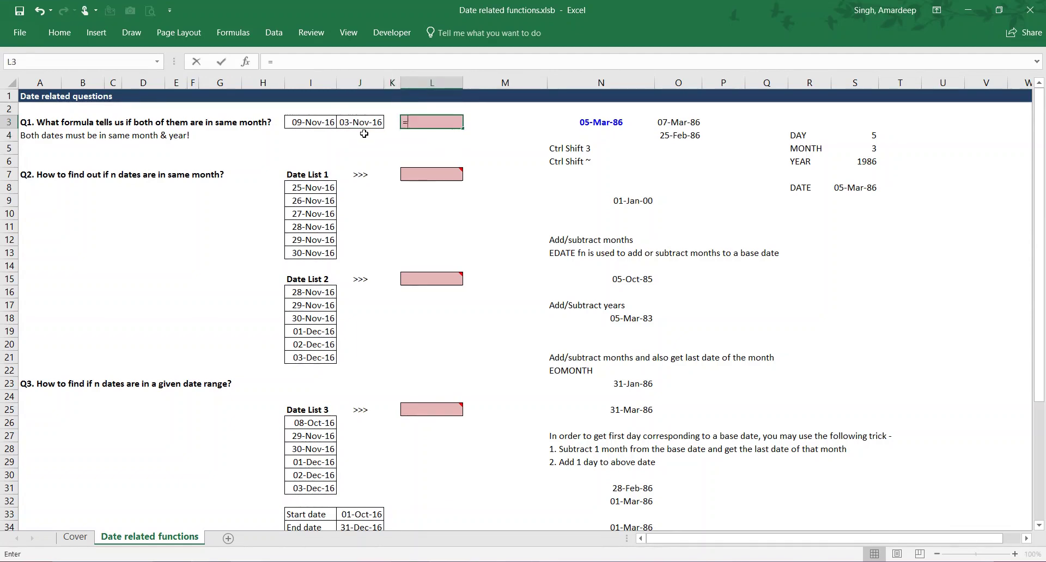
type("eom")
key("Tab")
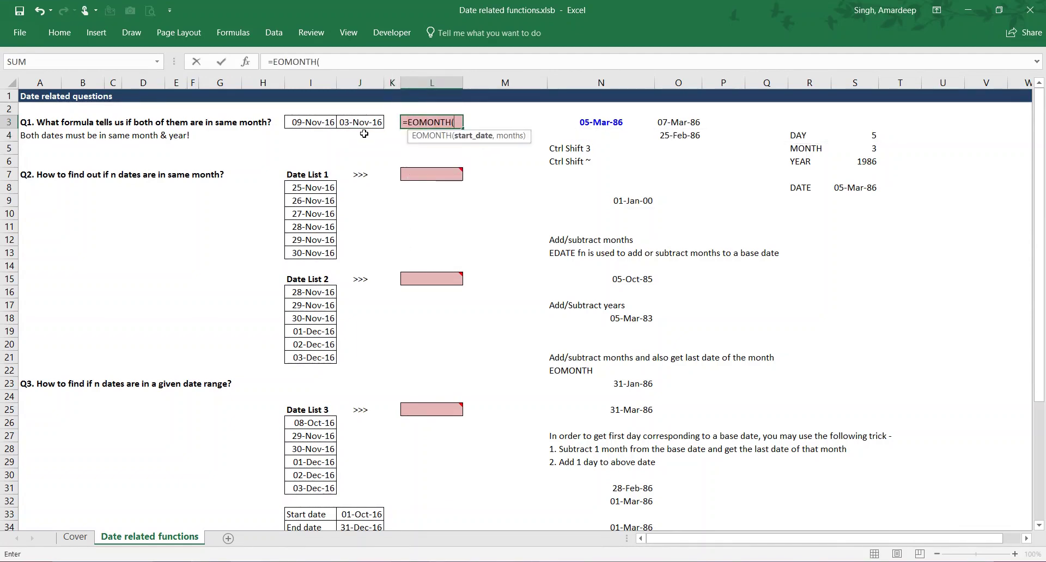
left_click(323, 123)
type(",")
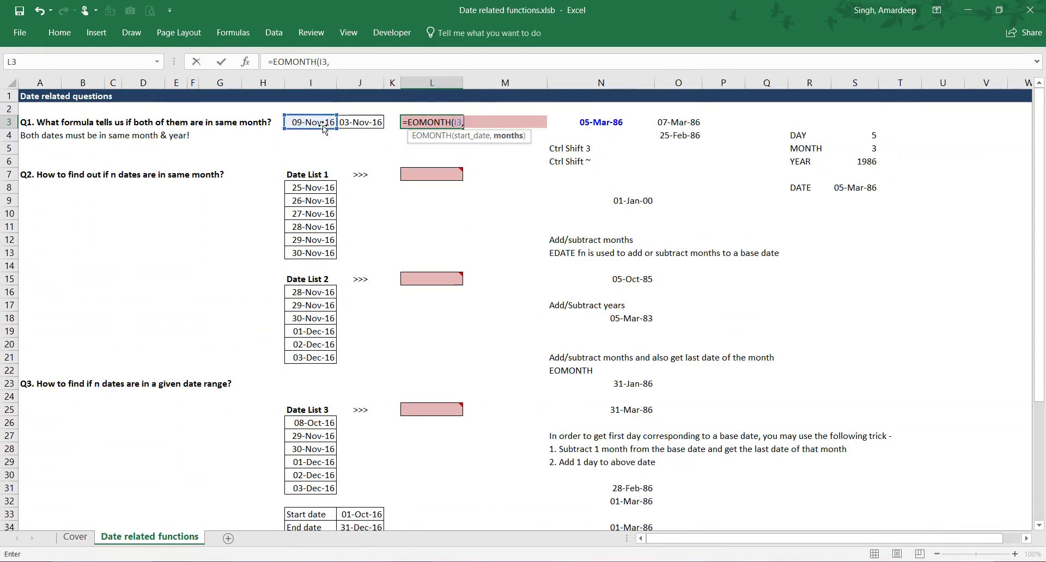
type("0)")
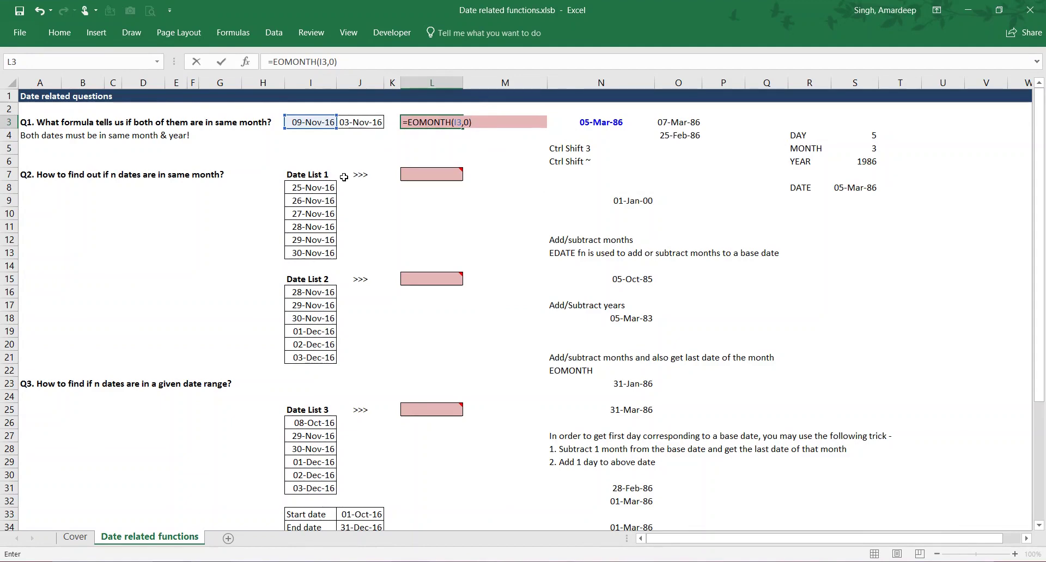
type("=EOMONTH(")
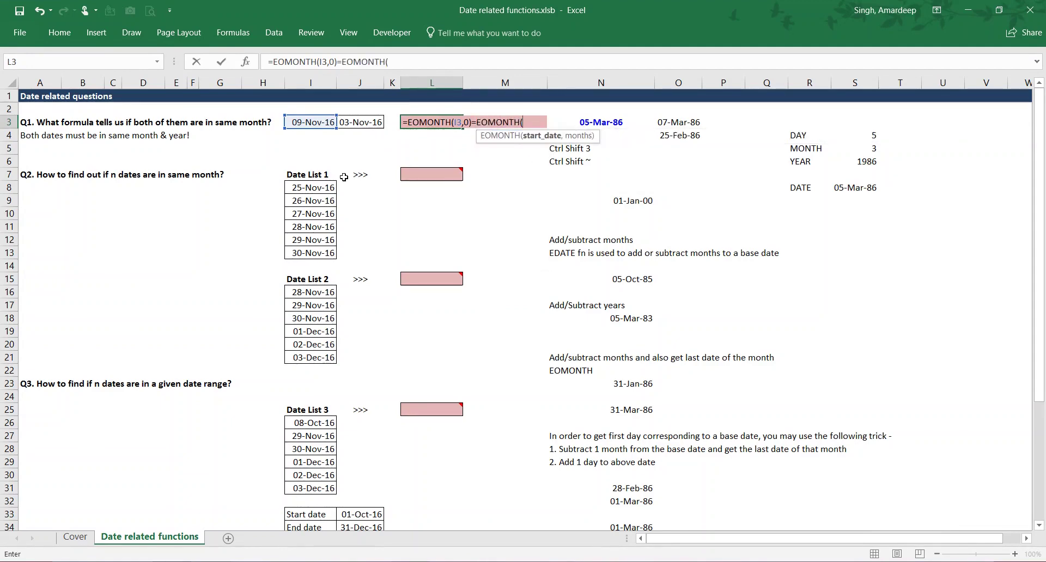
left_click(354, 120)
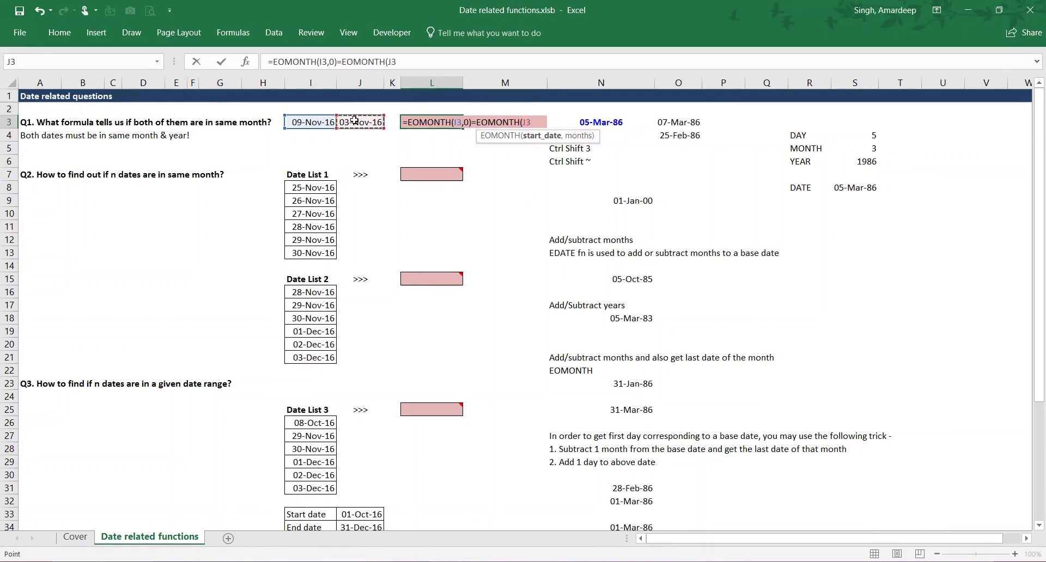
type(",0")
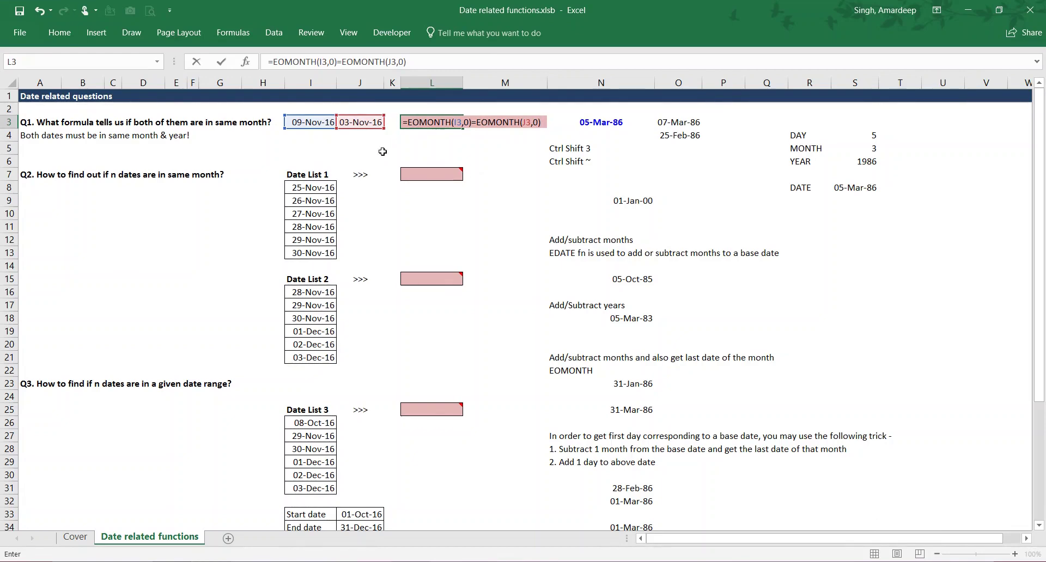
key("ctrl+Return")
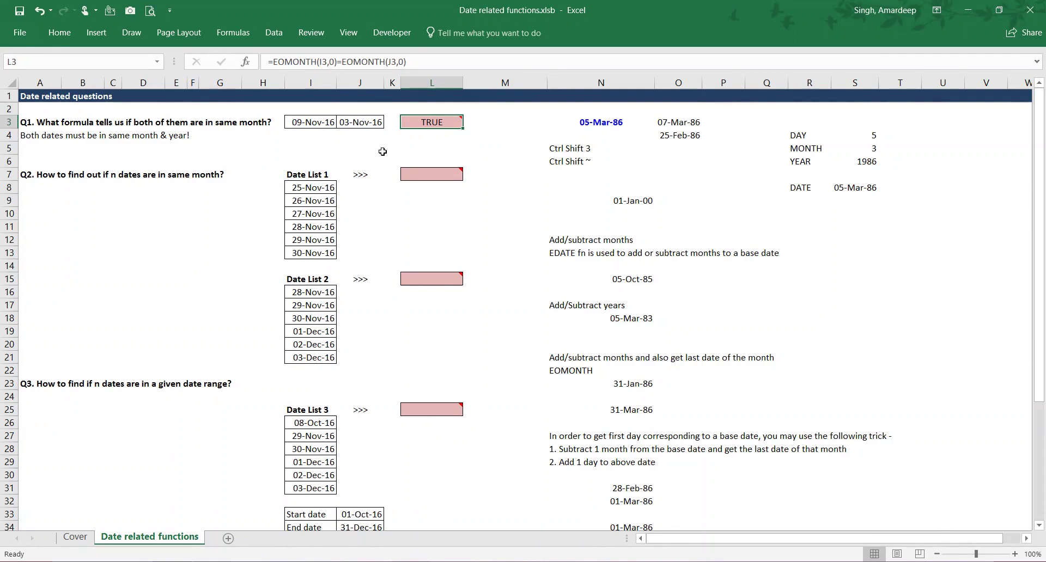
- Work out the month-end of the first Q1 date with =EOMONTH(I3,0) in I4, directly beneath that date
left_click(323, 137)
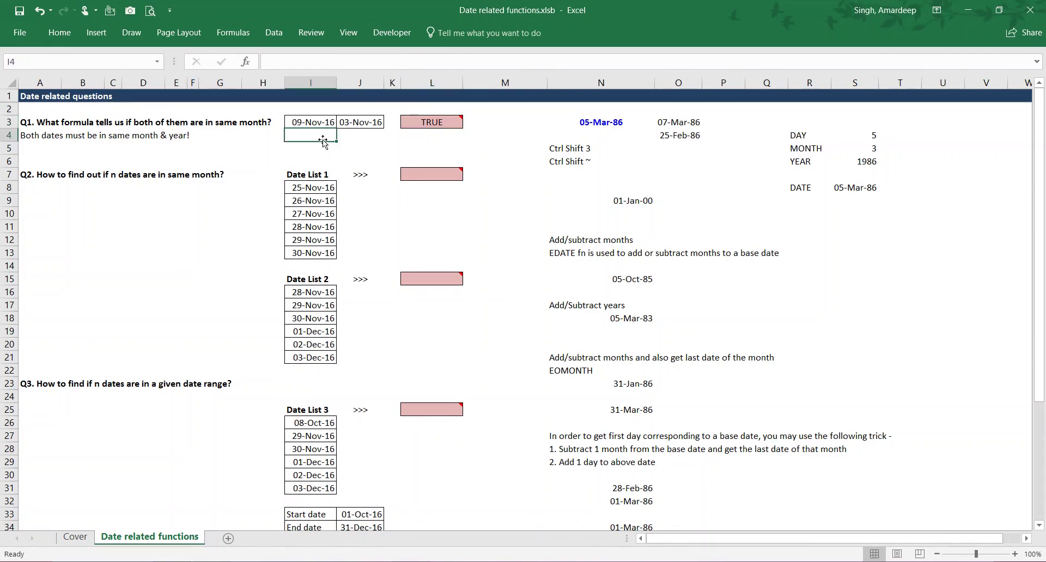
type("=eomo")
key("Tab")
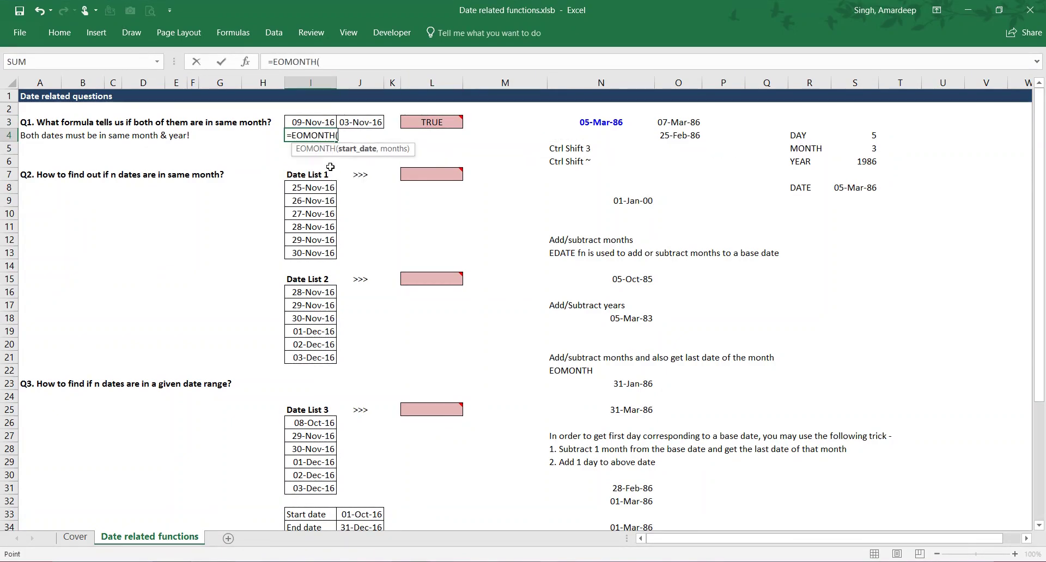
key("Up")
type(",0)")
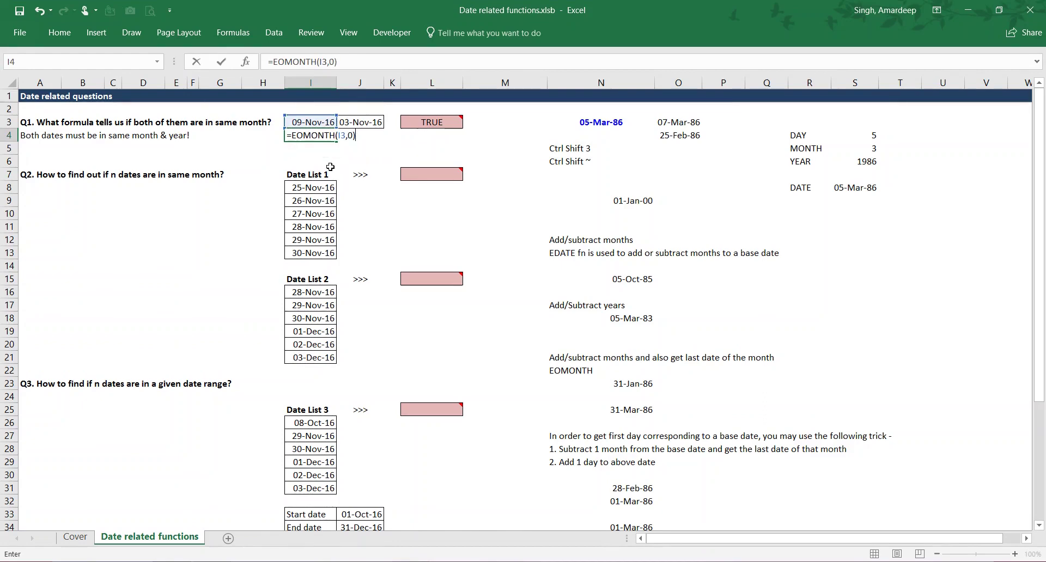
key("ctrl+Return")
key("ctrl+z")
key("ctrl+y")
key("Right")
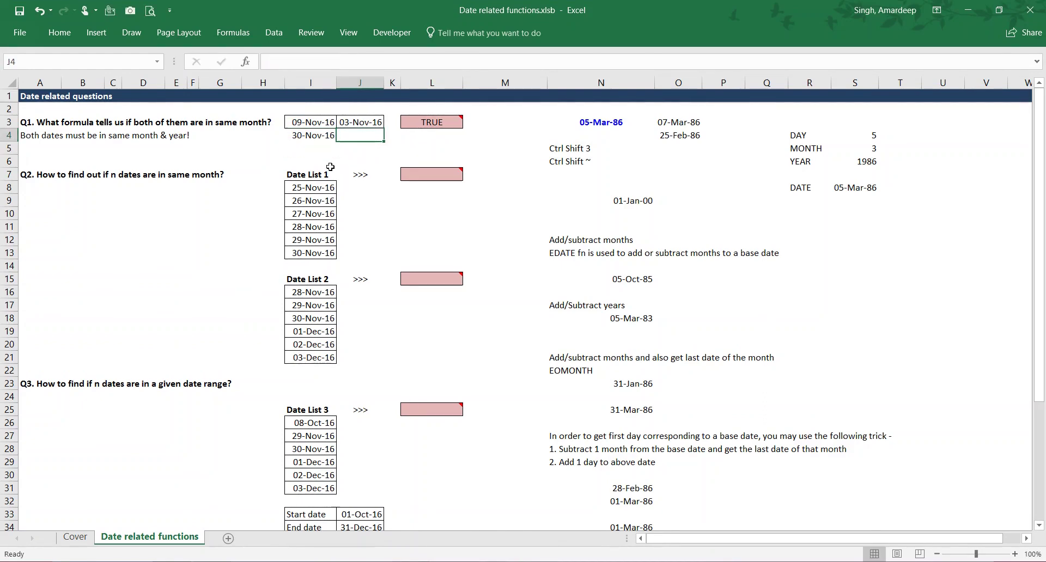
- Copy the month-end formula from I4 across to J4 for the second Q1 date and review the comparison formula in L3
key("ctrl+r")
key("F2")
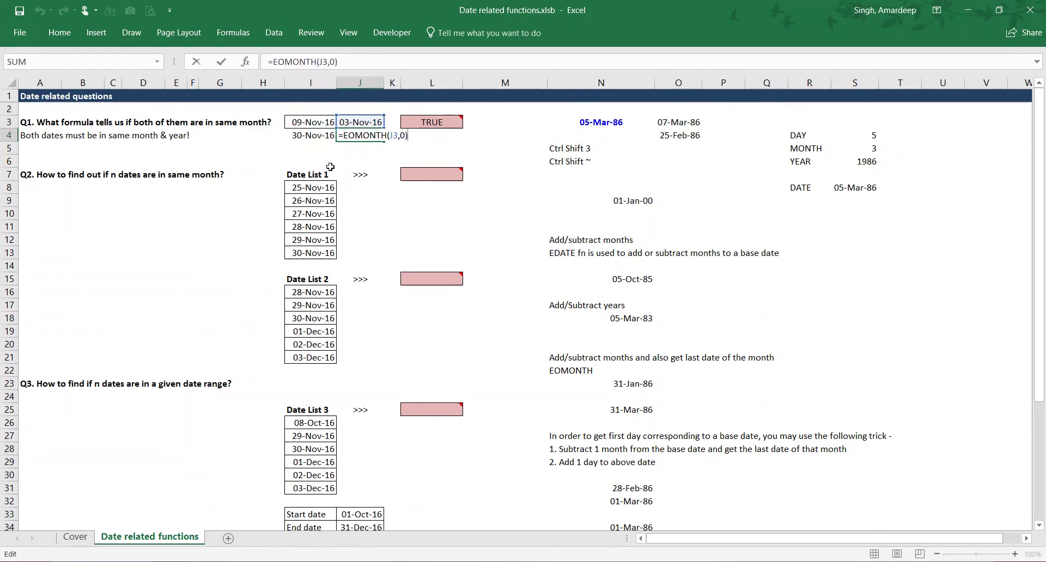
key("ctrl+Return")
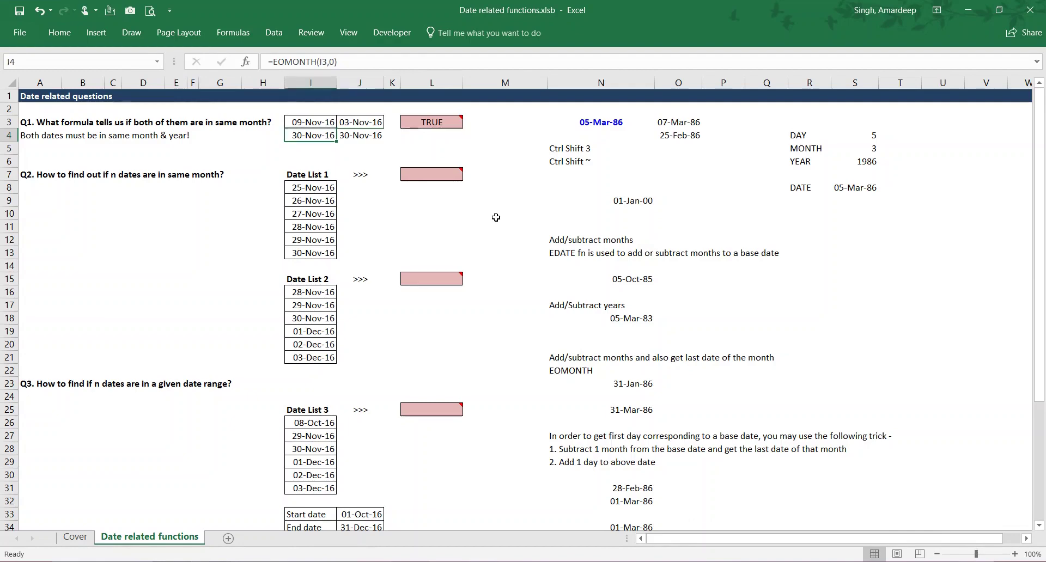
key("Up")
key("Right")
key("Right")
key("F2")
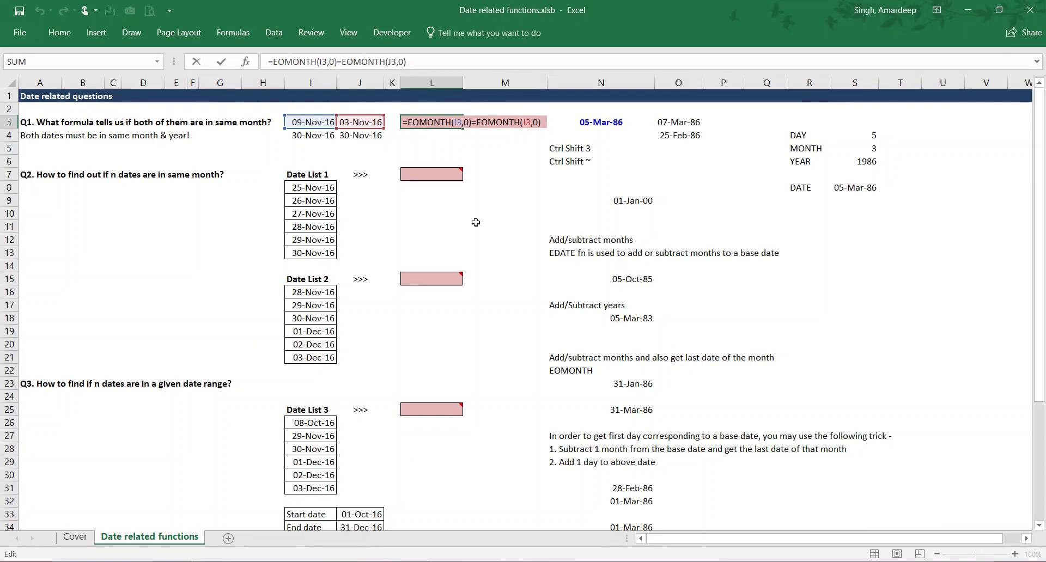
key("ctrl+Return")
- Begin the Date List 1 same-month formula in L7 with the earliest date's month-end, =EOMONTH(MIN(I8:I13),0)
left_click_drag(332, 189, 326, 254)
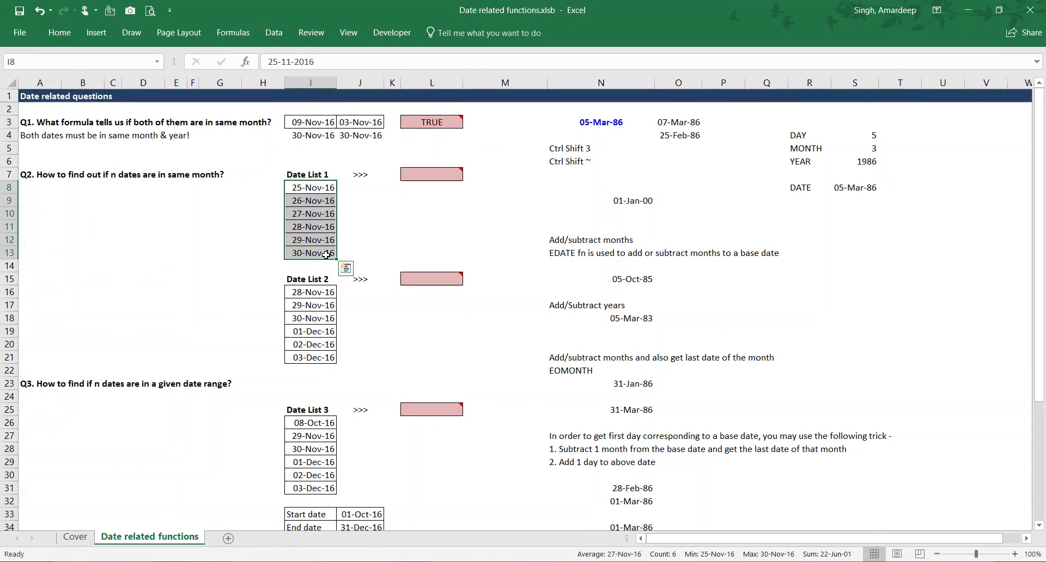
left_click(419, 215)
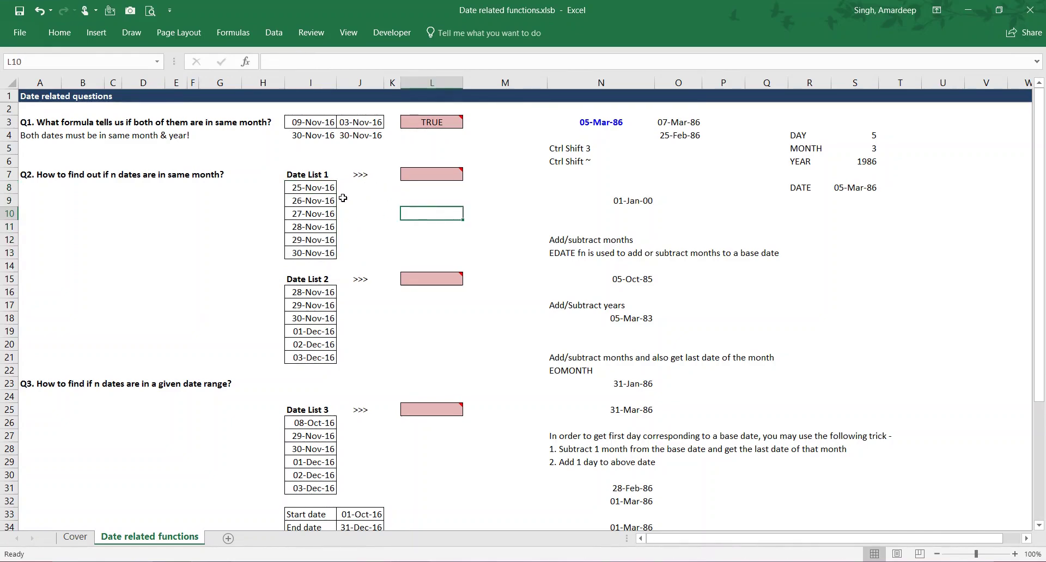
left_click_drag(319, 192, 318, 251)
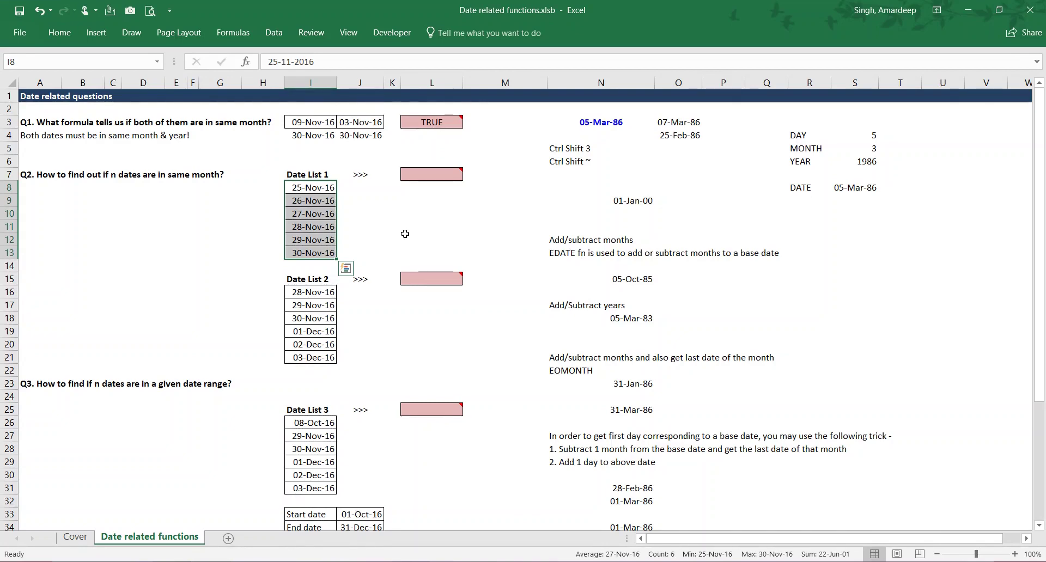
left_click(431, 173)
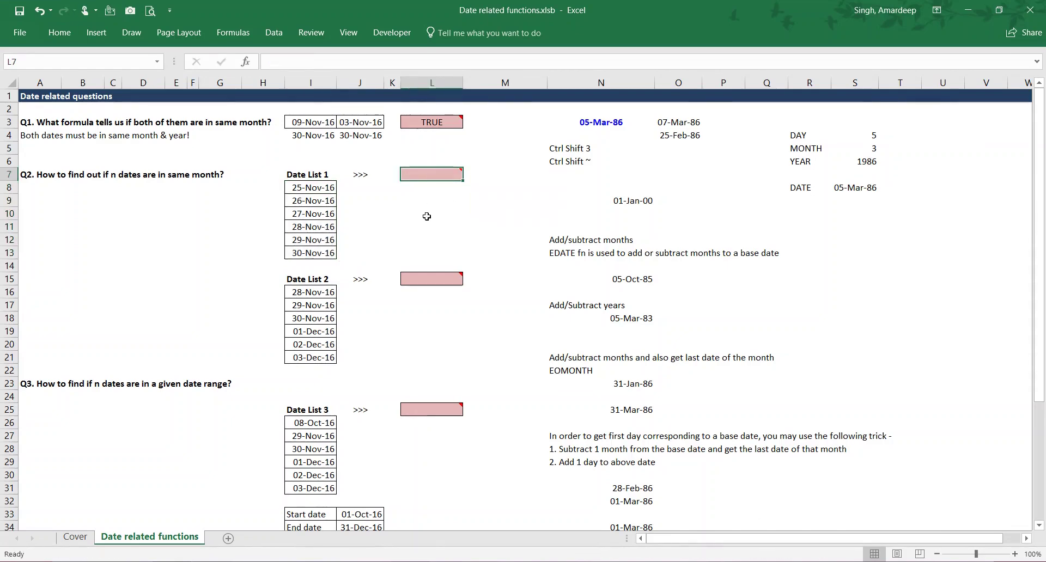
type("=eom")
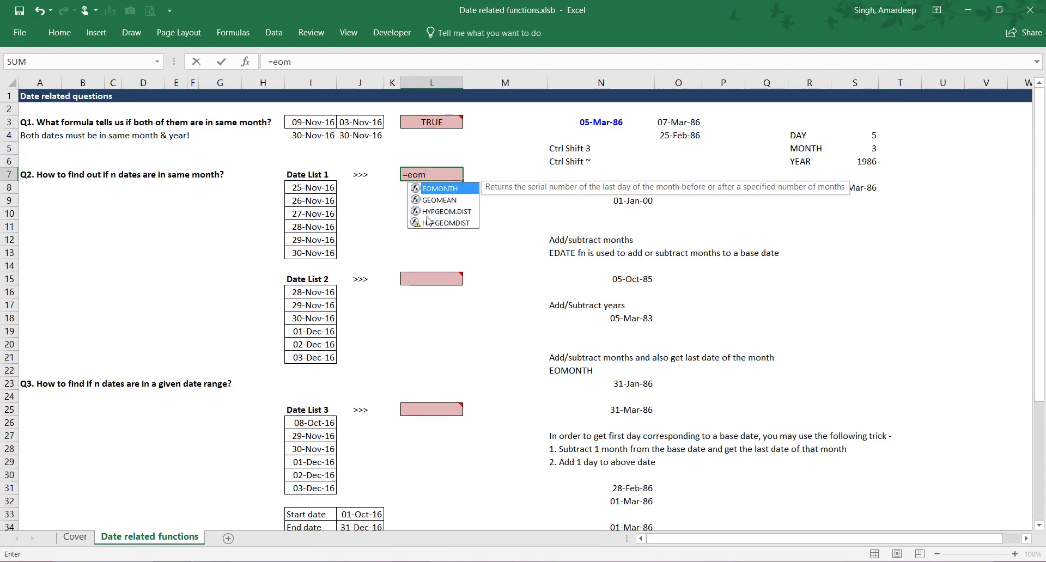
key("Tab")
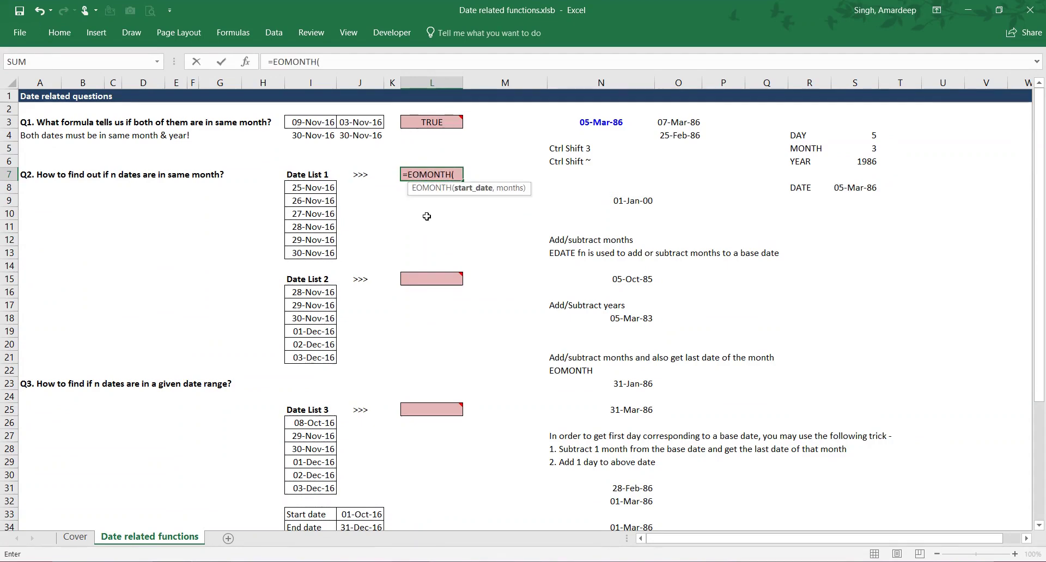
type("min")
key("Tab")
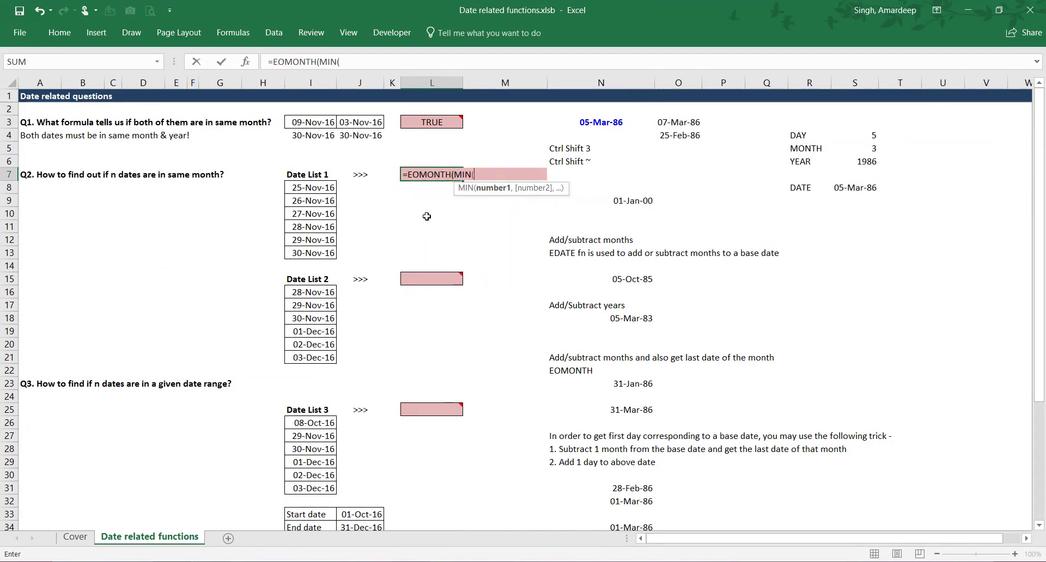
left_click_drag(330, 187, 327, 252)
type("),")
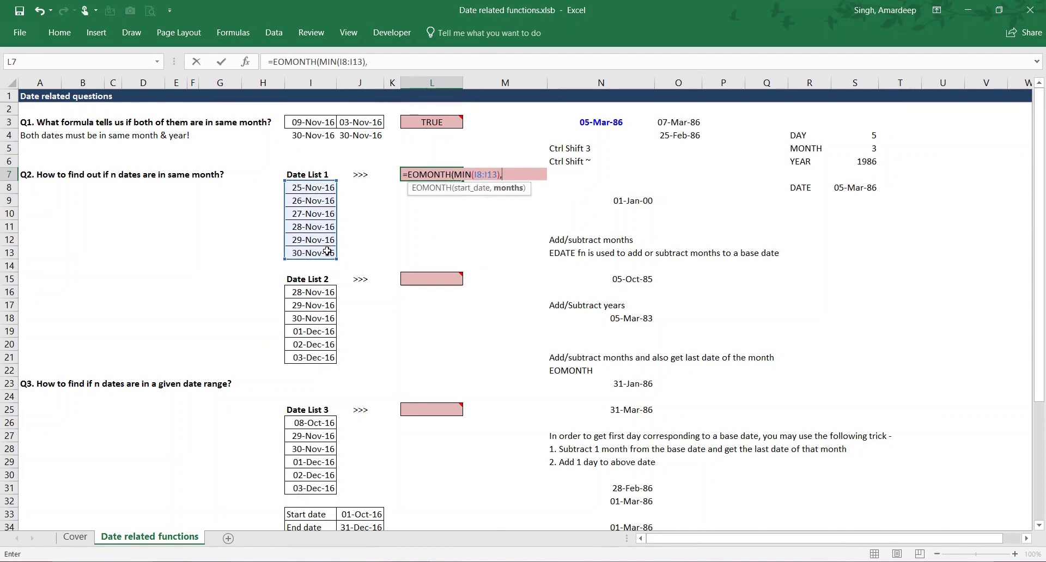
type("0)")
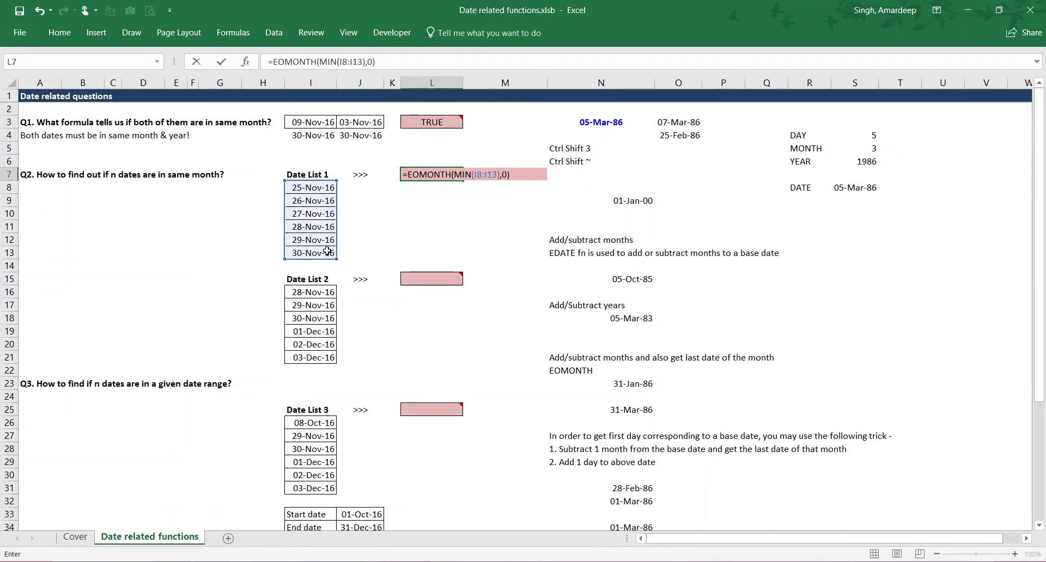
- Complete the L7 formula by comparing it for equality with the latest date's month-end, EOMONTH(MAX(I8:I13),0)
type("=EOMONTH(")
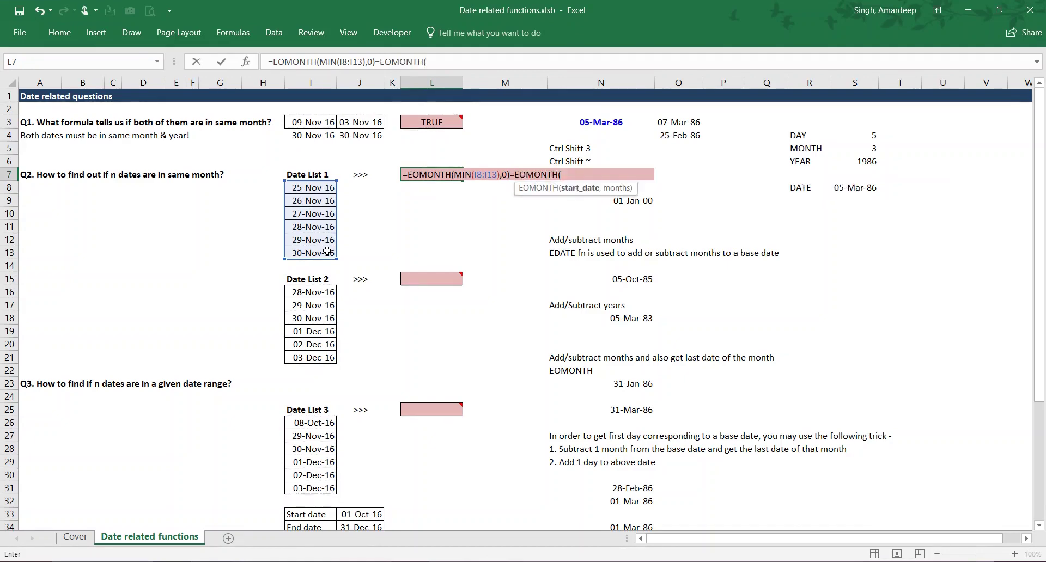
type("MAX(")
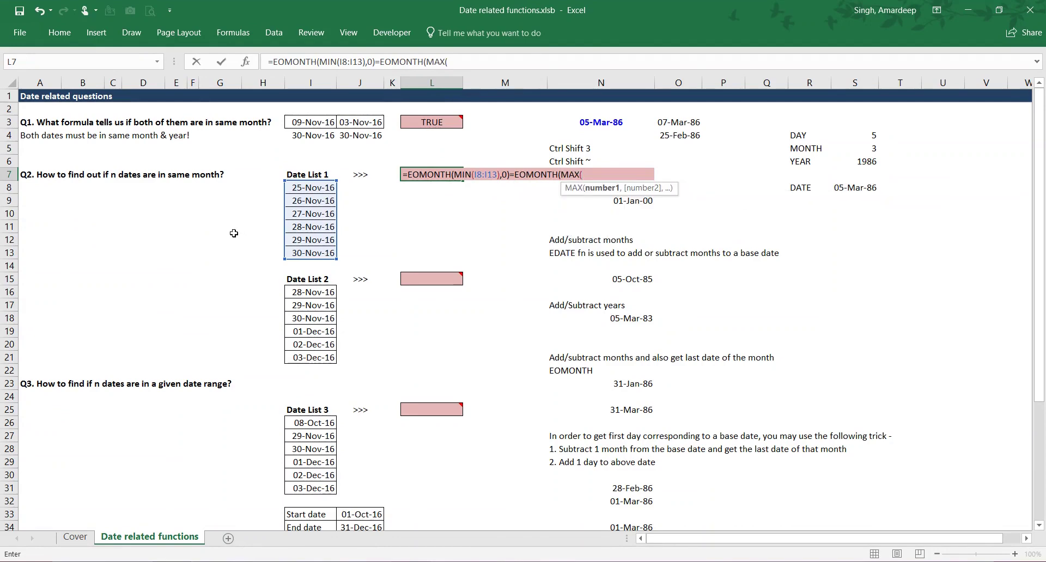
left_click_drag(308, 191, 303, 249)
type(")")
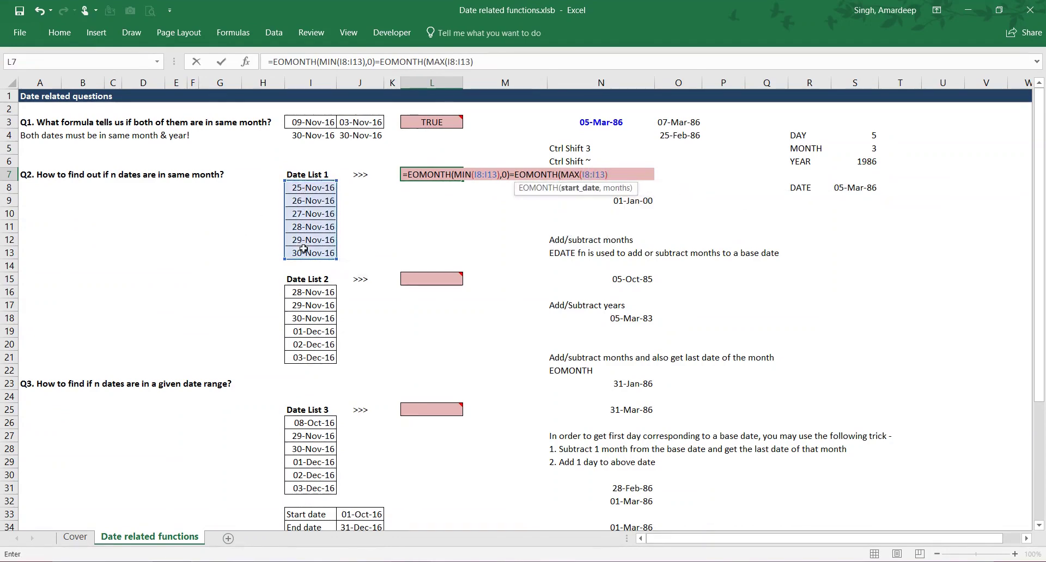
type(",0)")
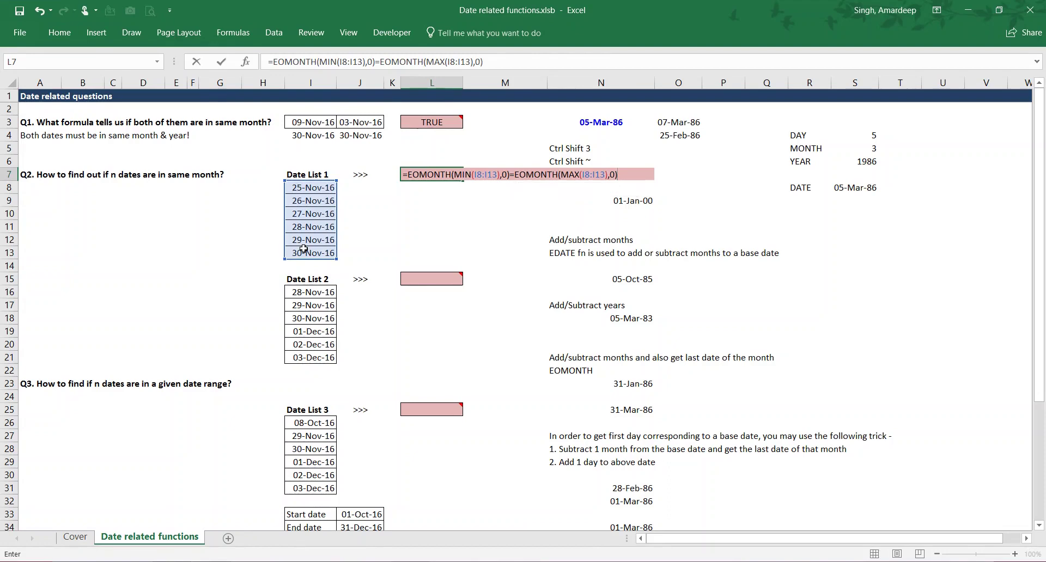
key("ctrl+Return")
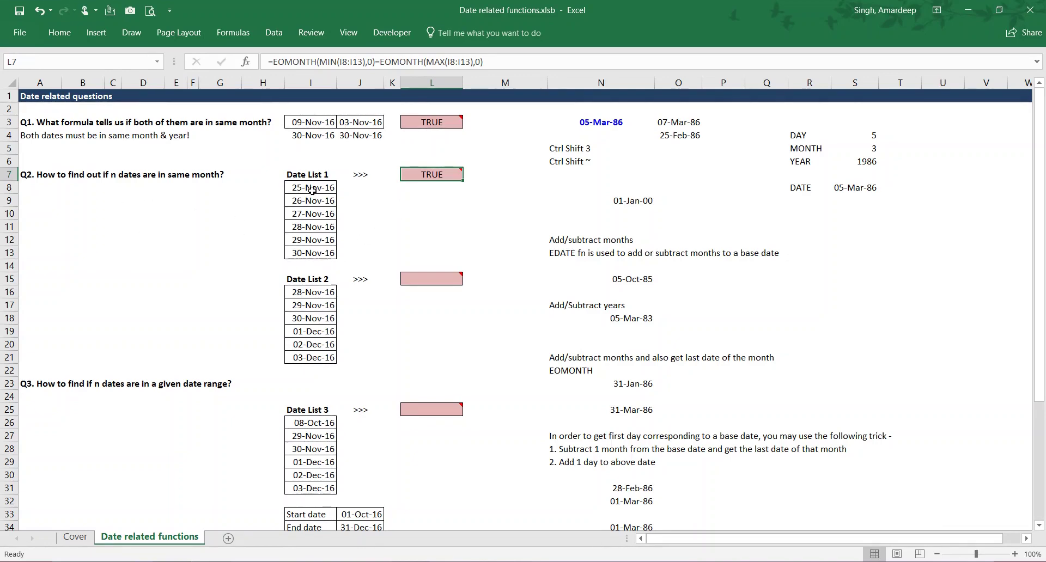
- Copy the Date List 1 same-month test from L7 to L15 so that it checks Date List 2
left_click_drag(312, 189, 313, 253)
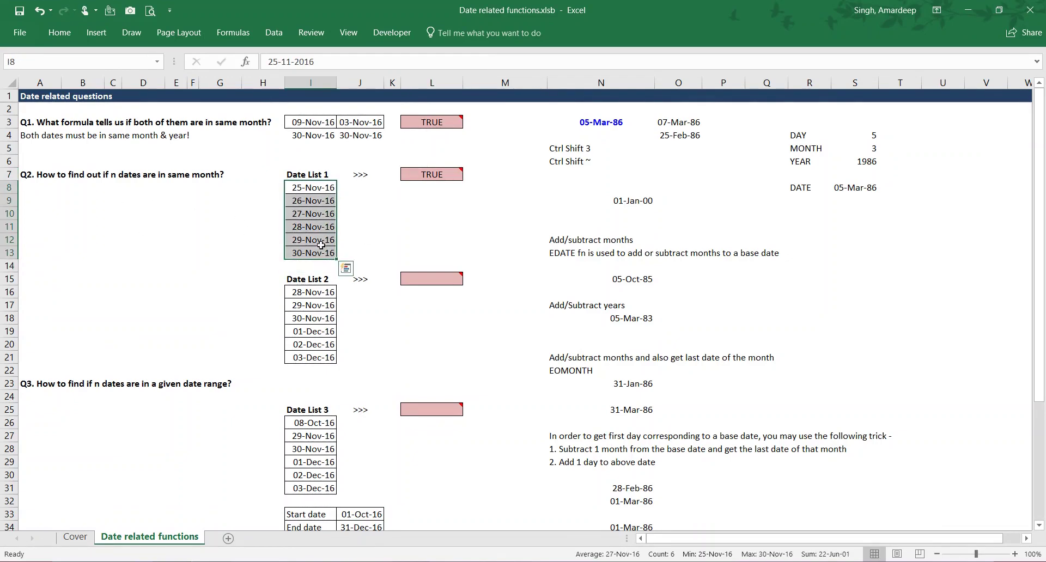
left_click(415, 176)
key("ctrl+c")
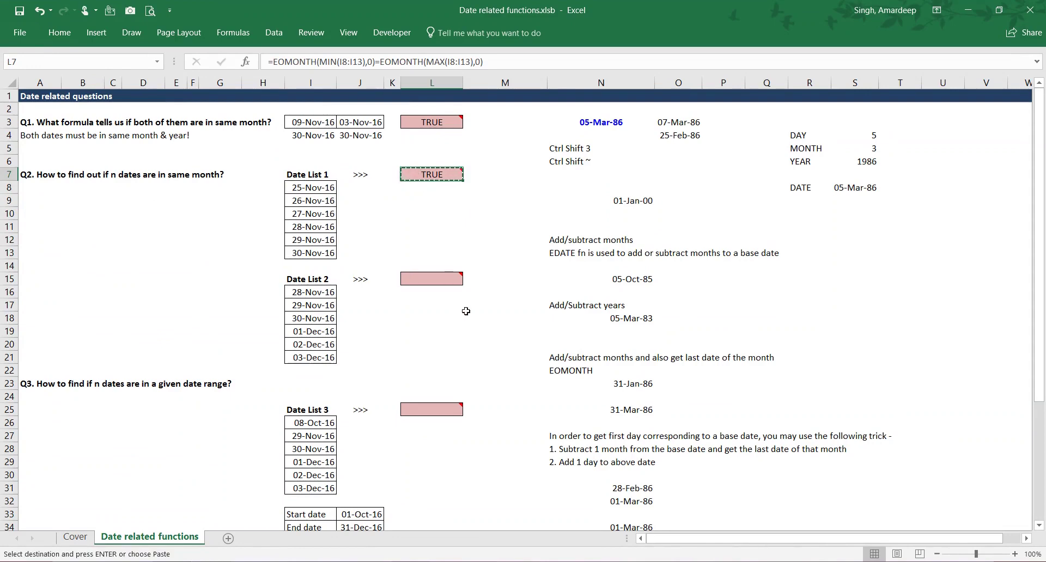
left_click(442, 277)
key("Return")
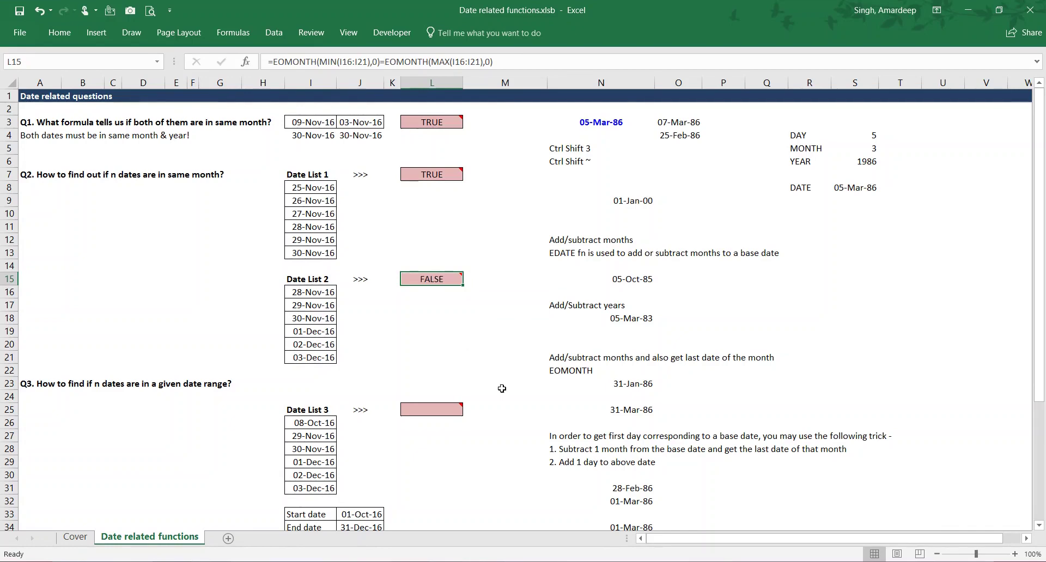
- Find the earliest date in Date List 2 with =MIN(I16:I21) in L18
left_click(326, 291)
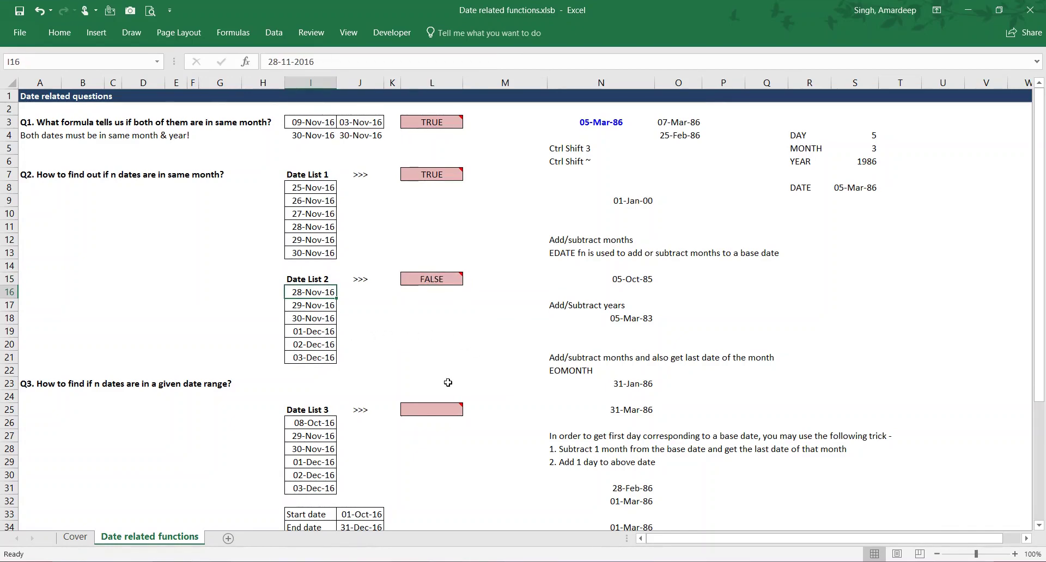
left_click(420, 325)
type("=m")
key("Tab")
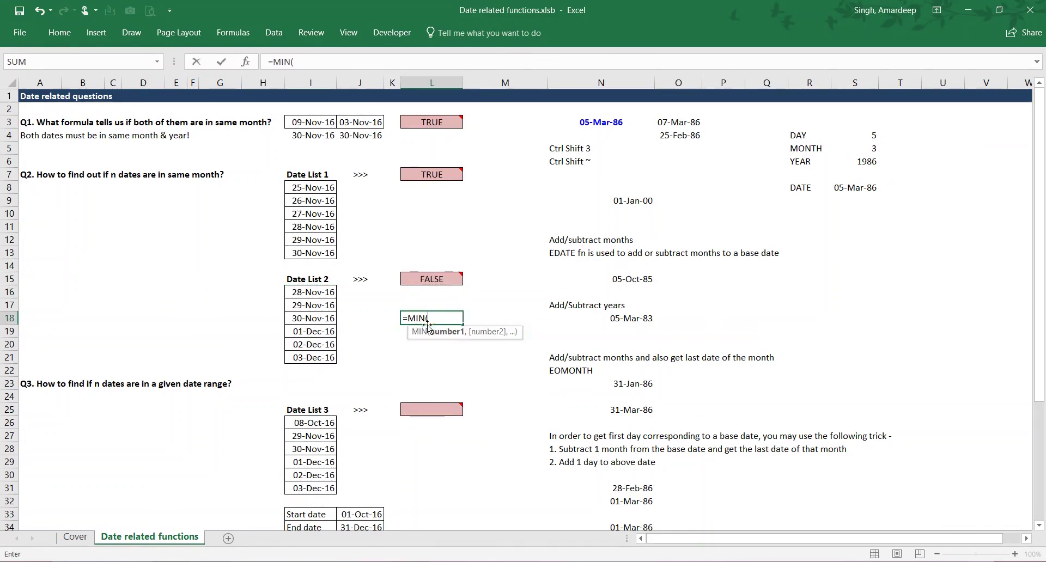
left_click_drag(327, 292, 324, 358)
type(")")
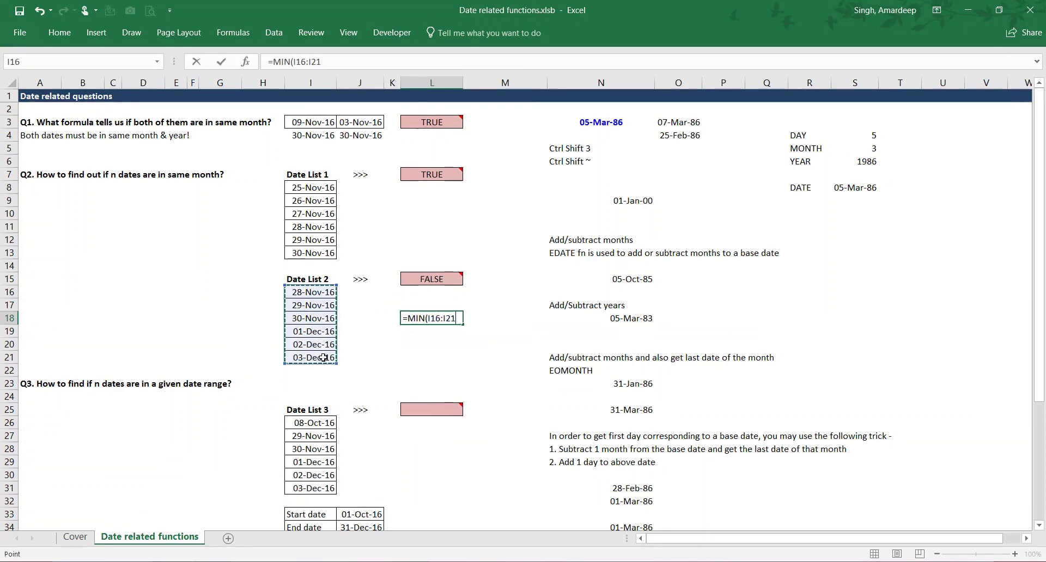
key("Return")
- Find the latest date in Date List 2 with =MAX(I16:I21) in L19
type("=max")
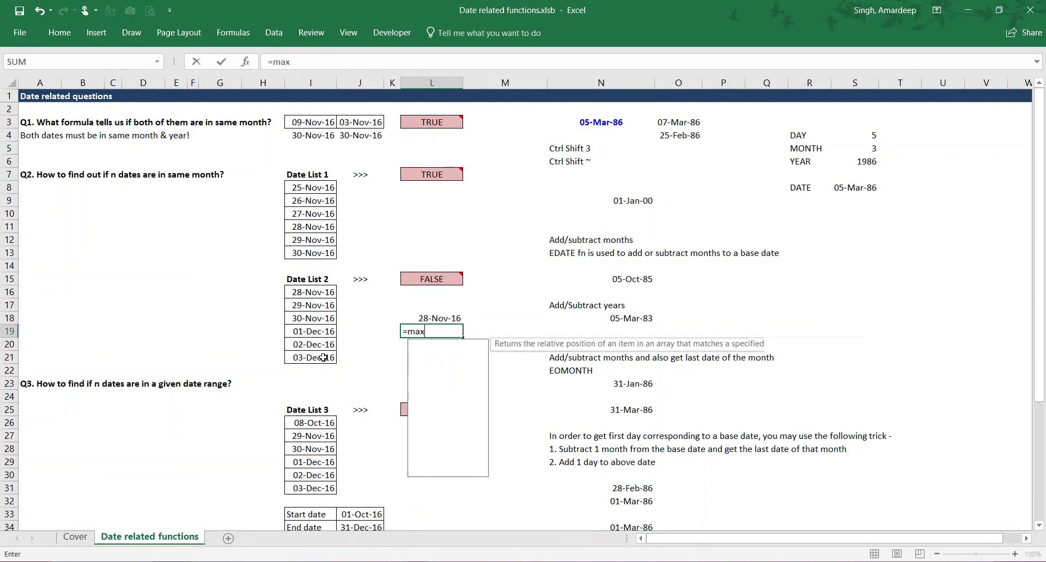
key("Tab")
left_click_drag(297, 294, 301, 358)
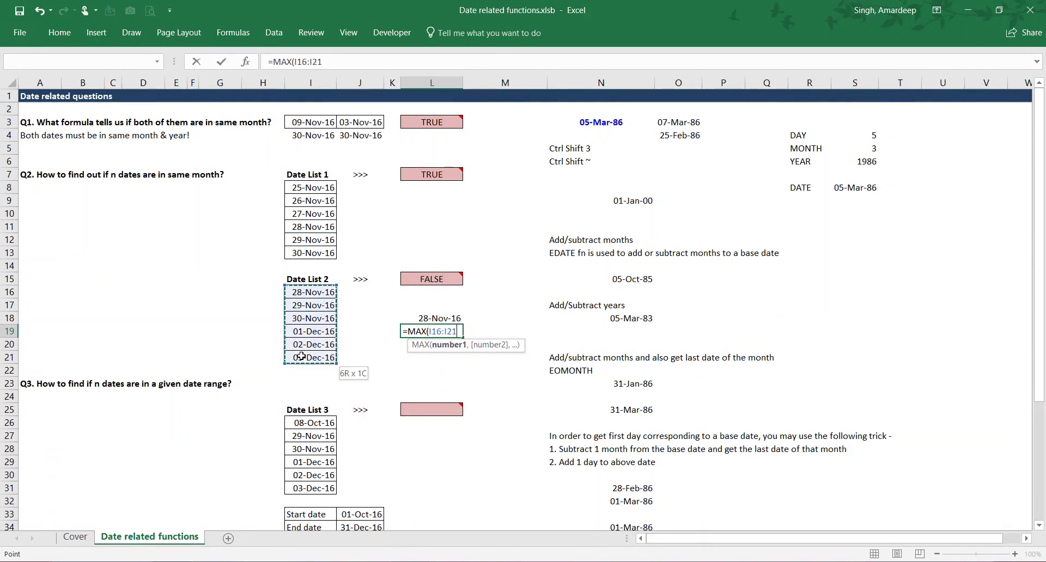
type(")")
key("Return")
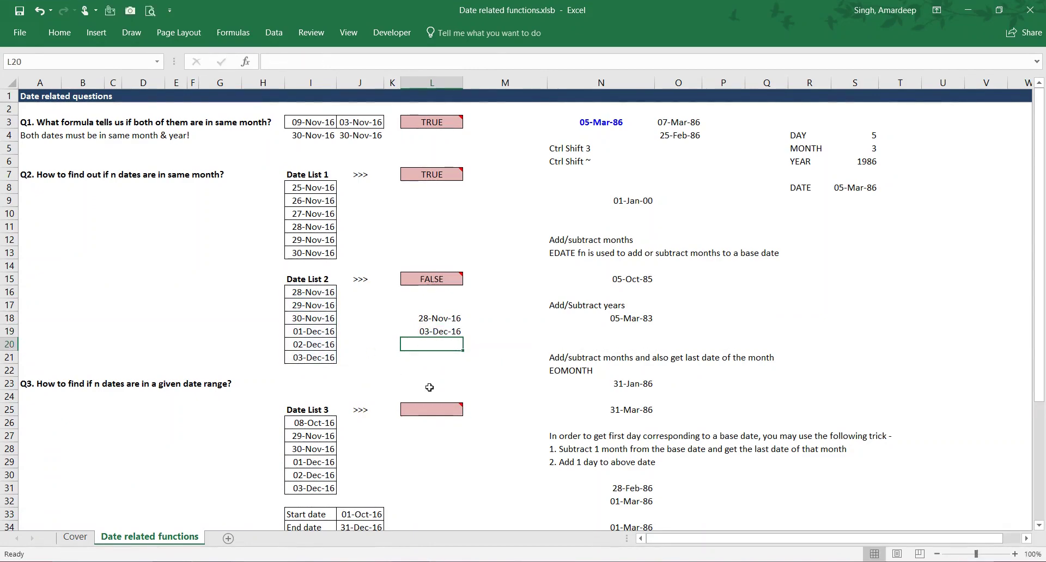
- Work out the earliest date's month-end with =EOMONTH(L18,0) in M18, apply the dd-mmm-yy date format, and fill it down to M19
key("Up")
key("Up")
key("Right")
type("=eo")
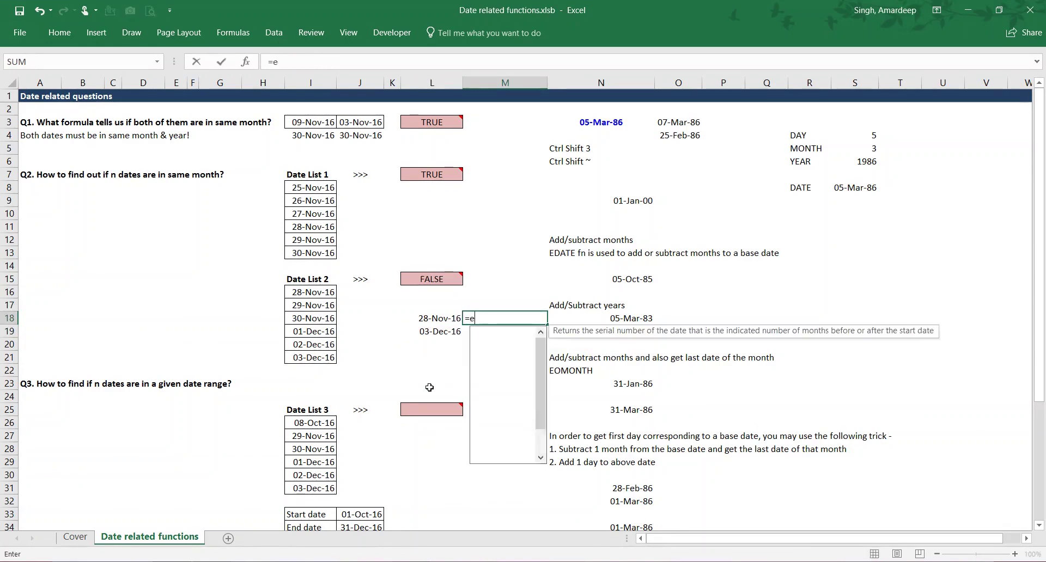
key("Tab")
key("Left")
type(",0)")
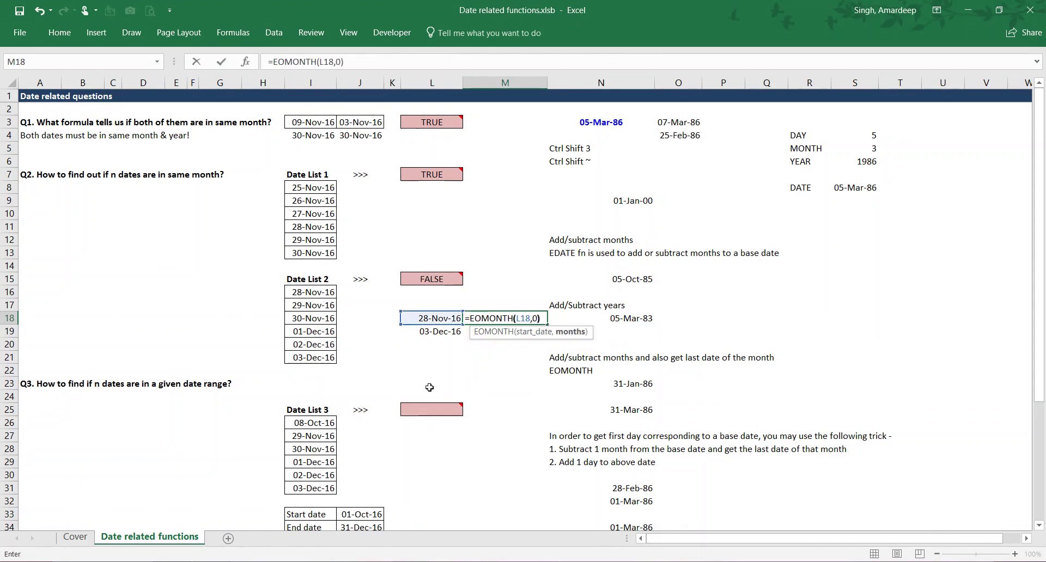
key("ctrl+Return")
key("ctrl+shift+3")
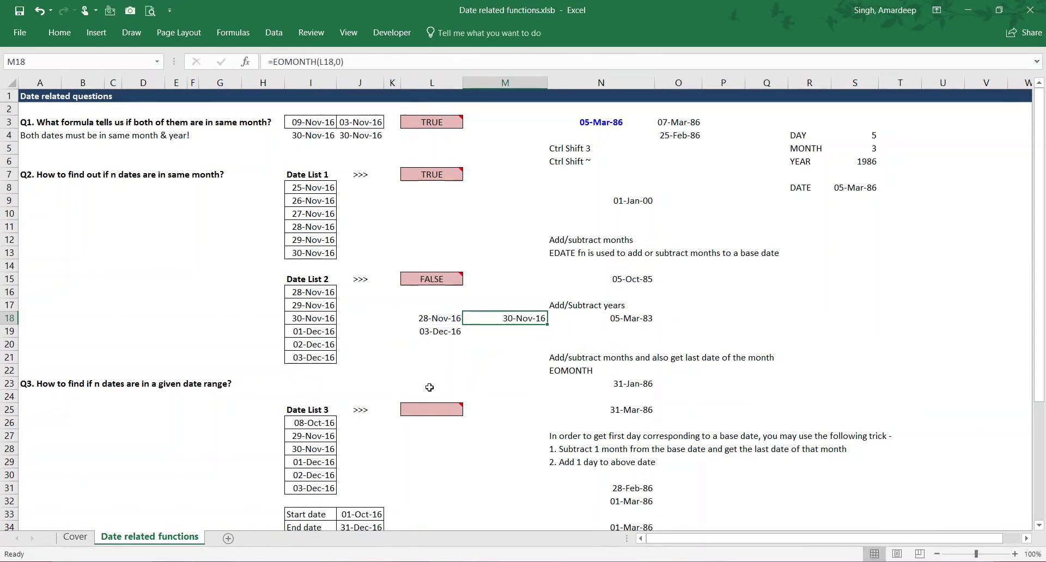
key("Down")
key("ctrl+d")
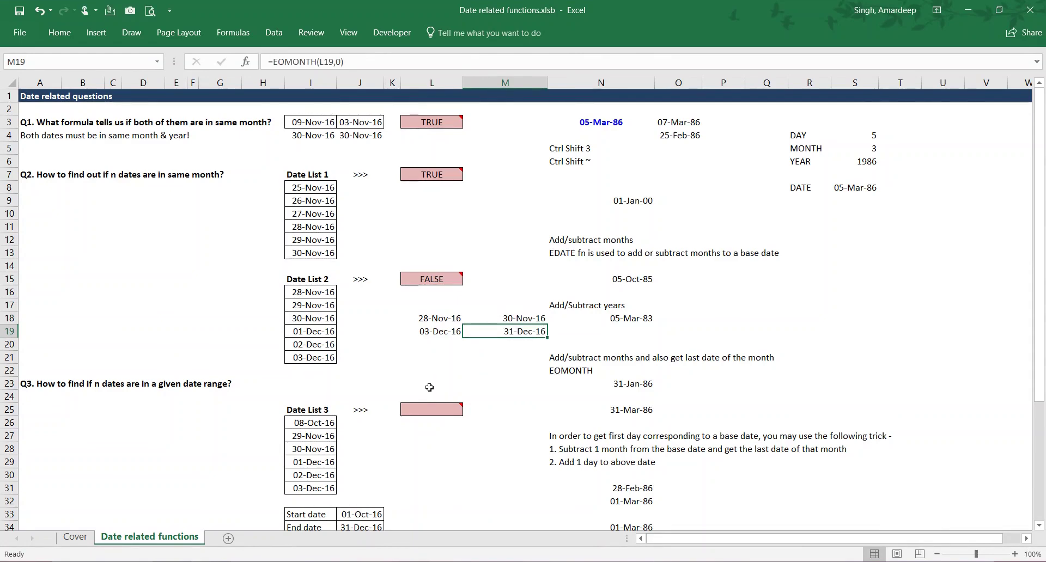
- Review the Date List 2 same-month test in L15, and examine Q3's Date List 3 with its start and end dates
key("Up")
key("Up")
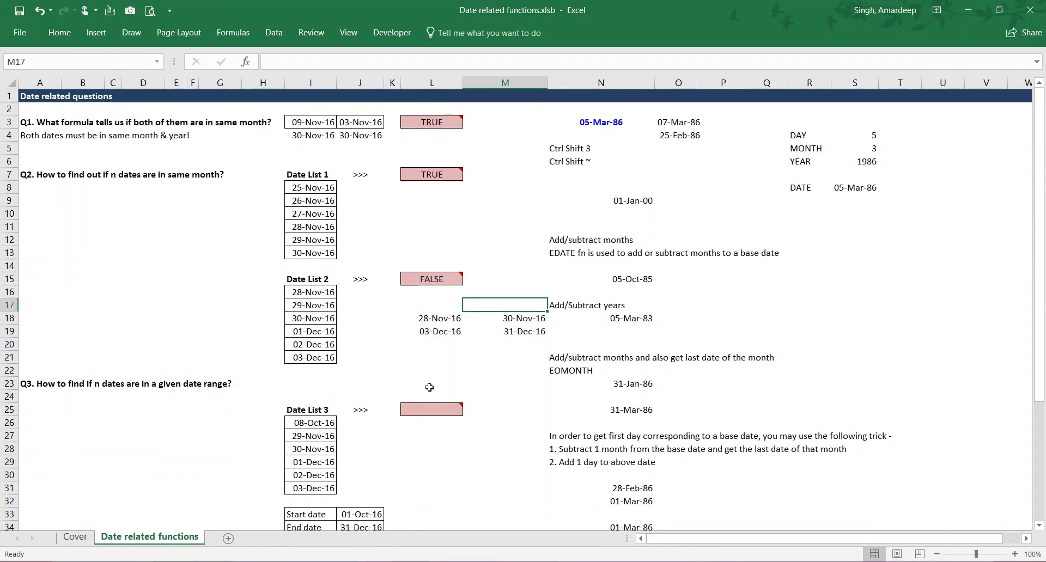
key("Left")
key("Up")
key("Up")
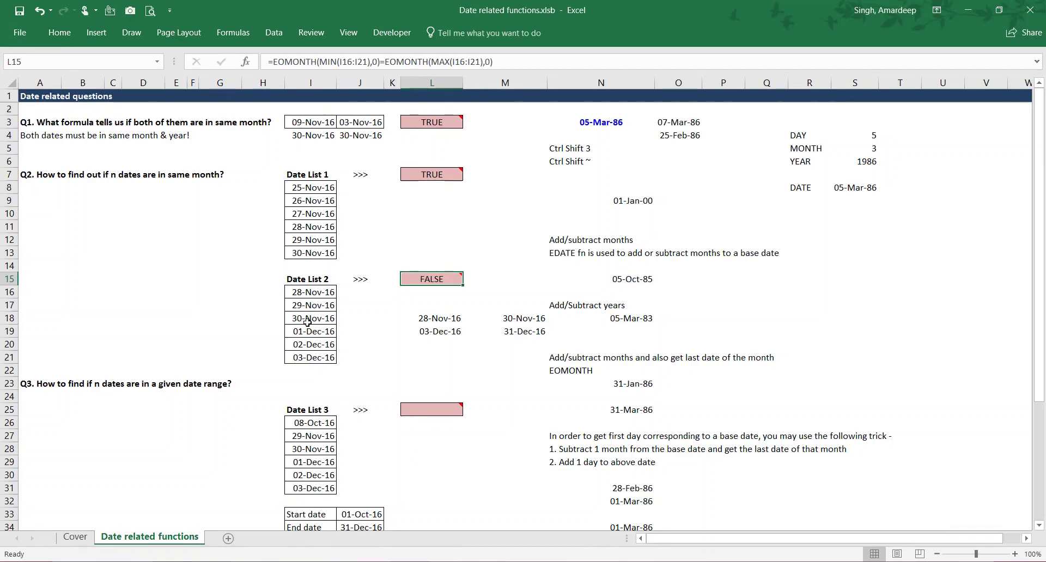
scroll(308, 322, "down", 4)
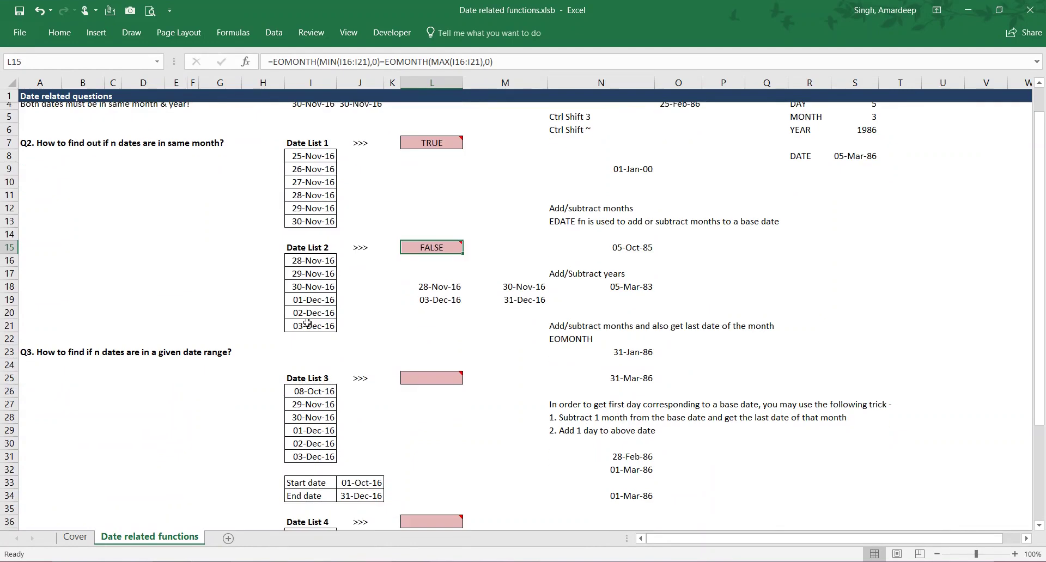
scroll(307, 322, "down", 2)
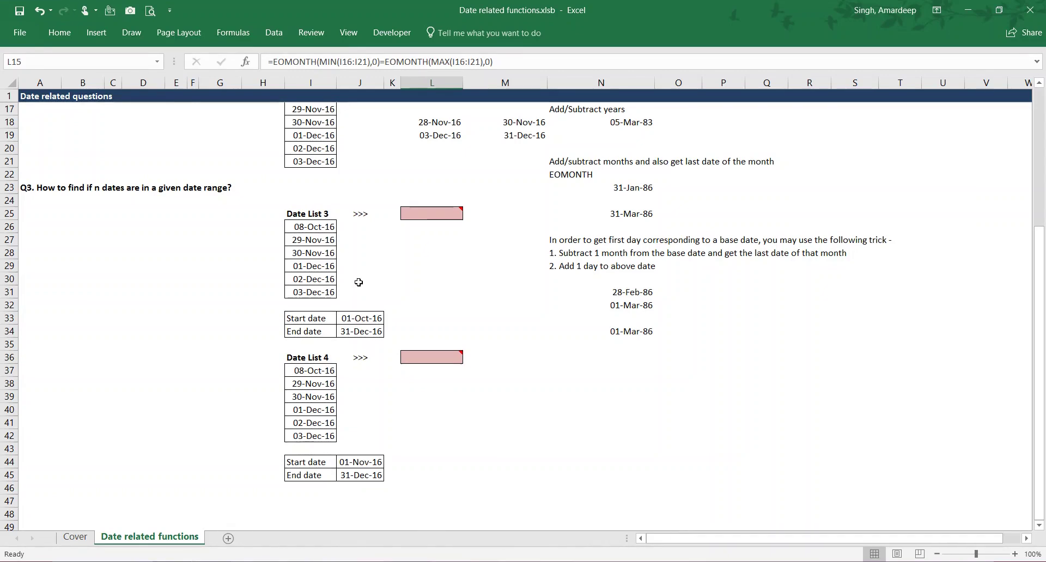
left_click(370, 317)
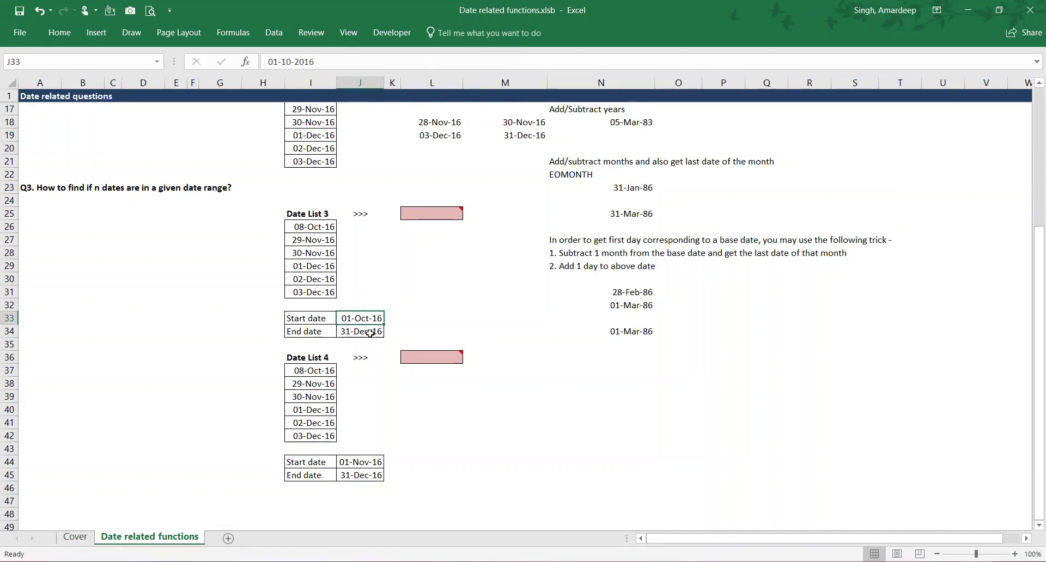
left_click(371, 332)
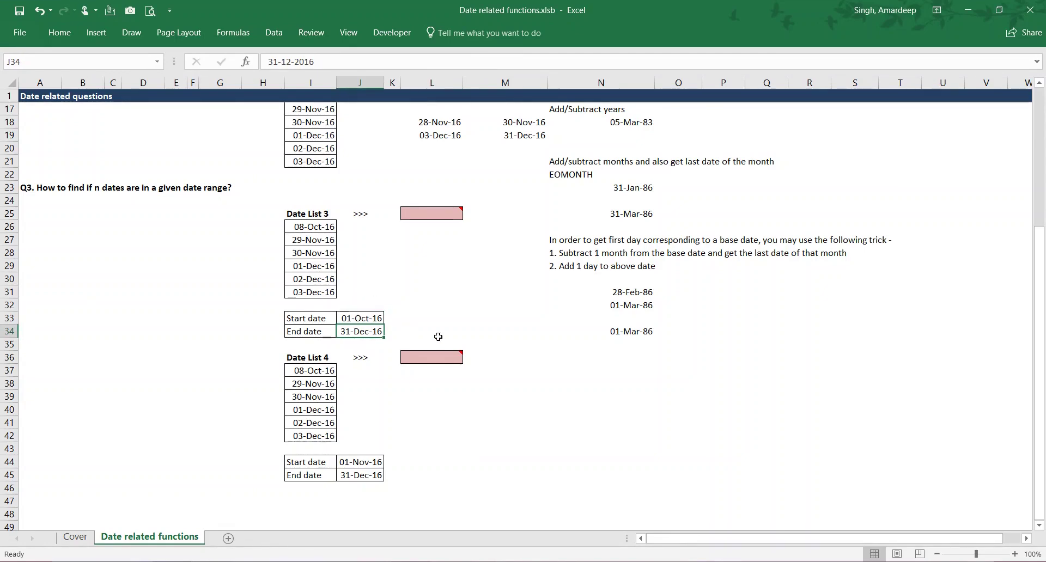
left_click_drag(309, 230, 308, 296)
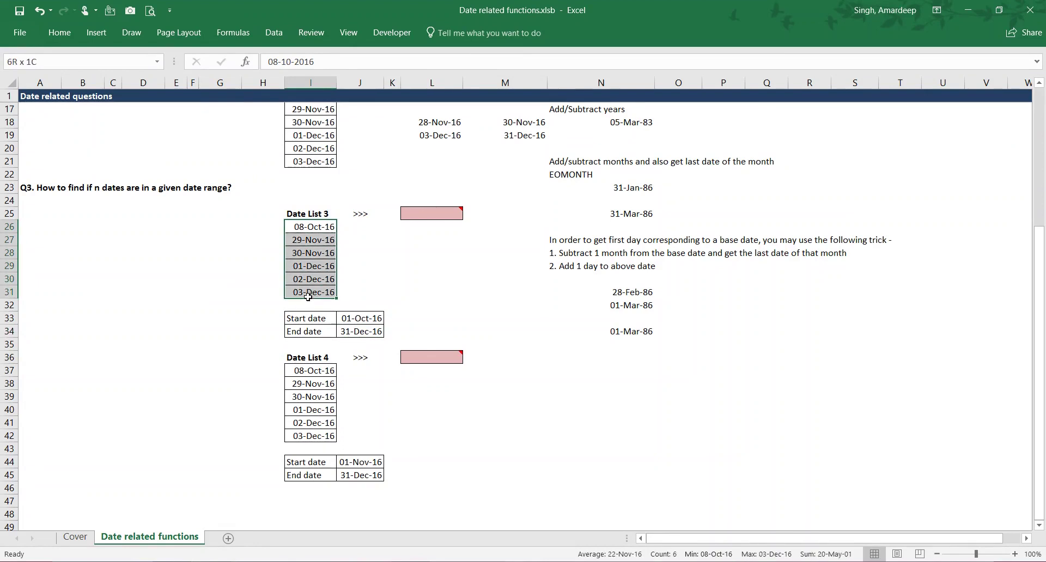
left_click(376, 261)
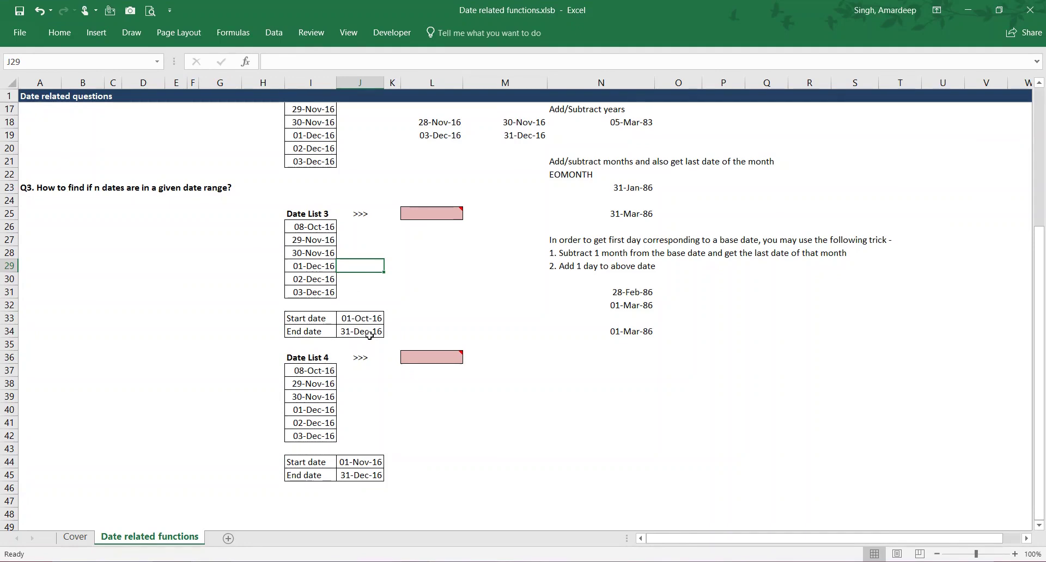
left_click_drag(316, 226, 314, 289)
- Find the earliest date in Date List 3 with =MIN(I26:I31) in L28
left_click(425, 257)
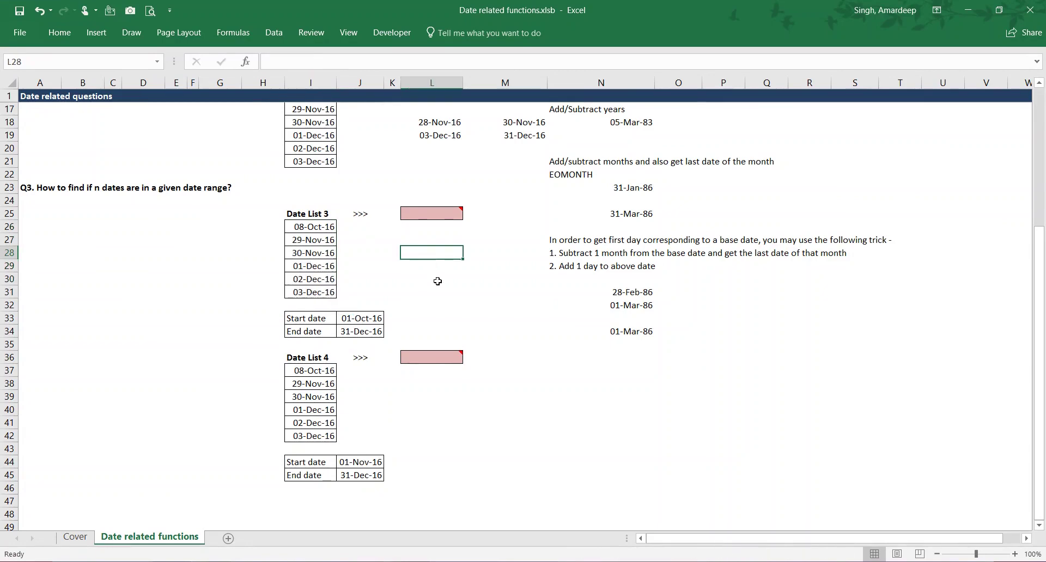
type("=MIN(")
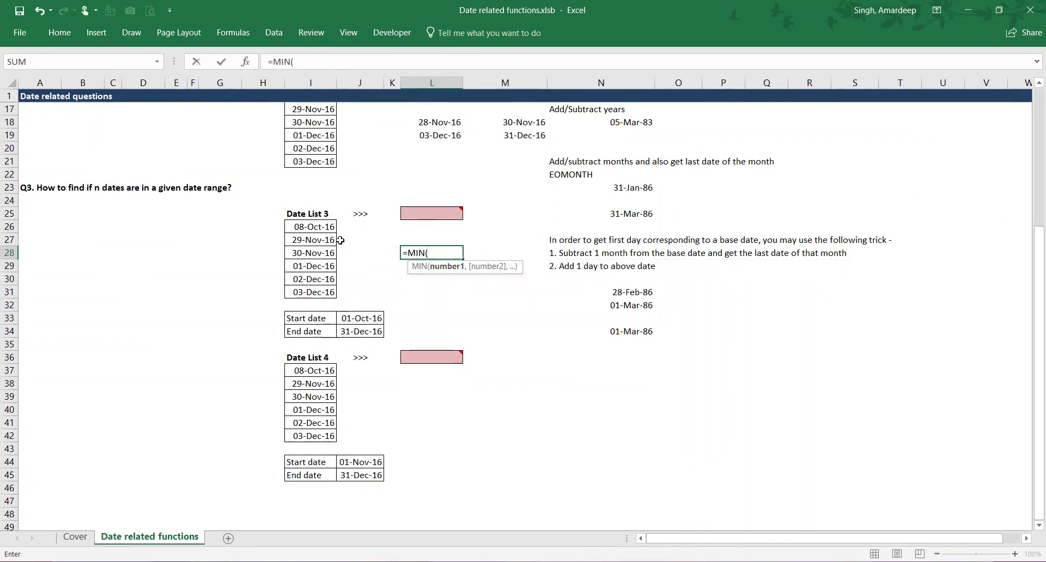
left_click_drag(323, 226, 316, 292)
key("Return")
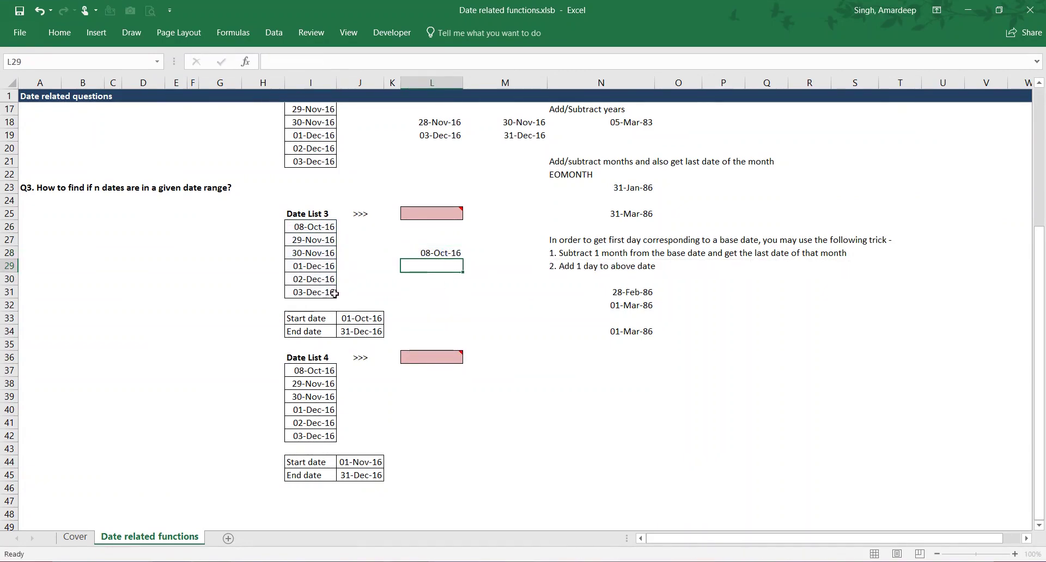
- Find the latest date in Date List 3 with =MAX(I26:I31) in L29
type("=max")
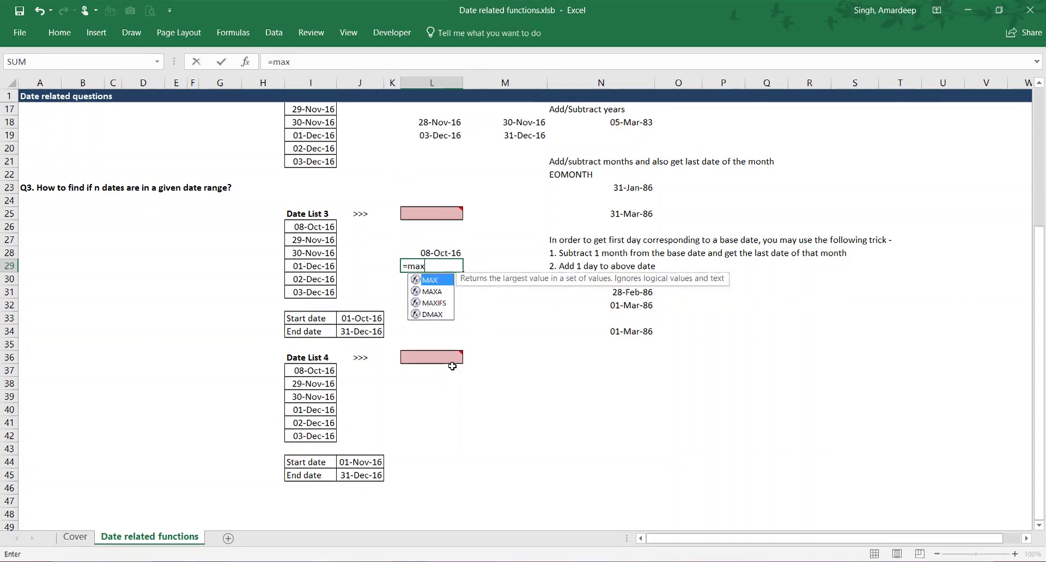
key("Tab")
left_click_drag(327, 231, 316, 292)
key("Return")
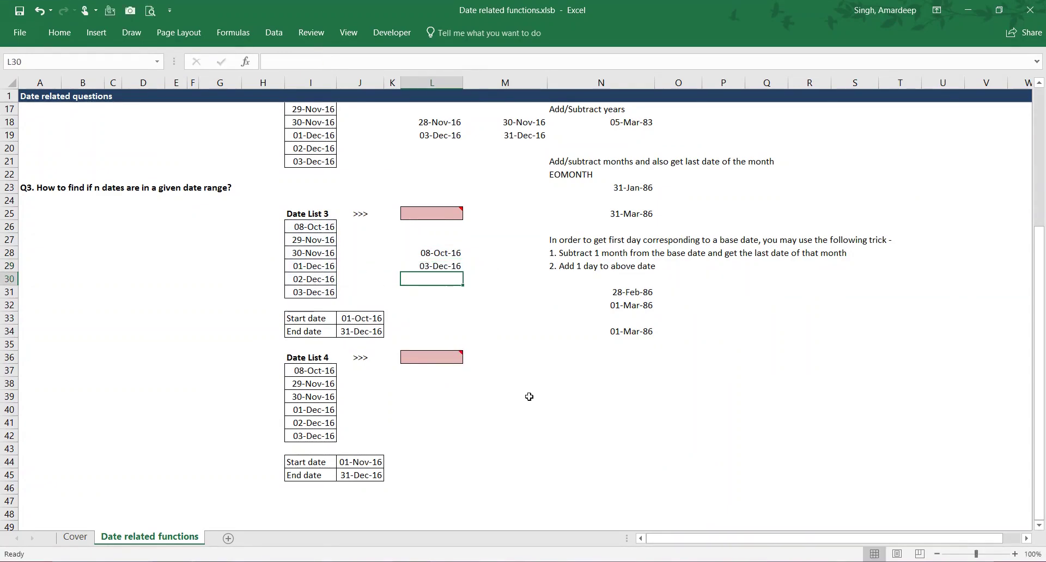
key("Up")
key("Up")
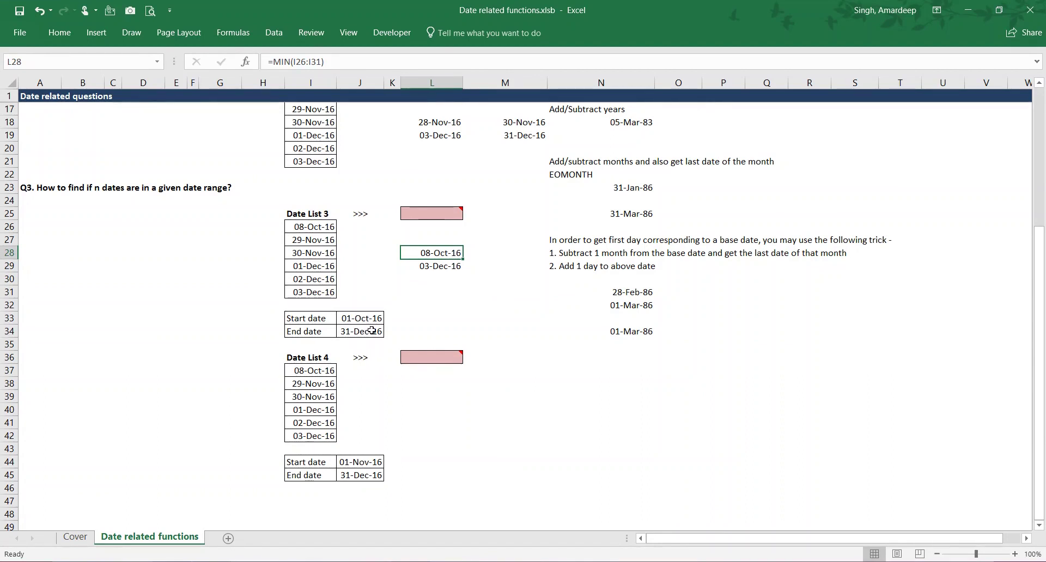
key("Down")
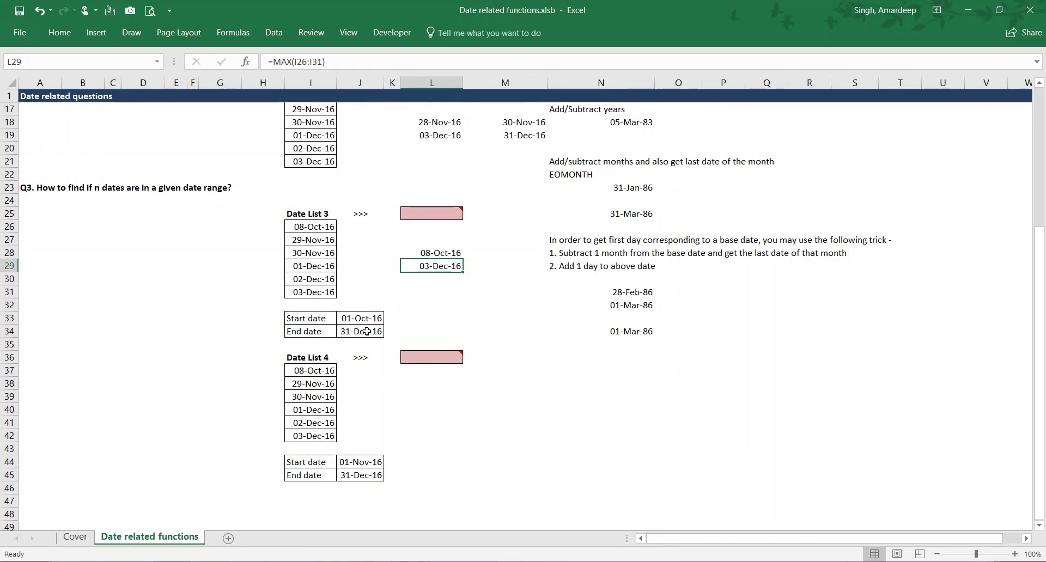
- Note the range logic in L30:L32 on separate rows: "If the min date >= Start dt", "AND", "Max date <= End dt"
key("Down")
type("If")
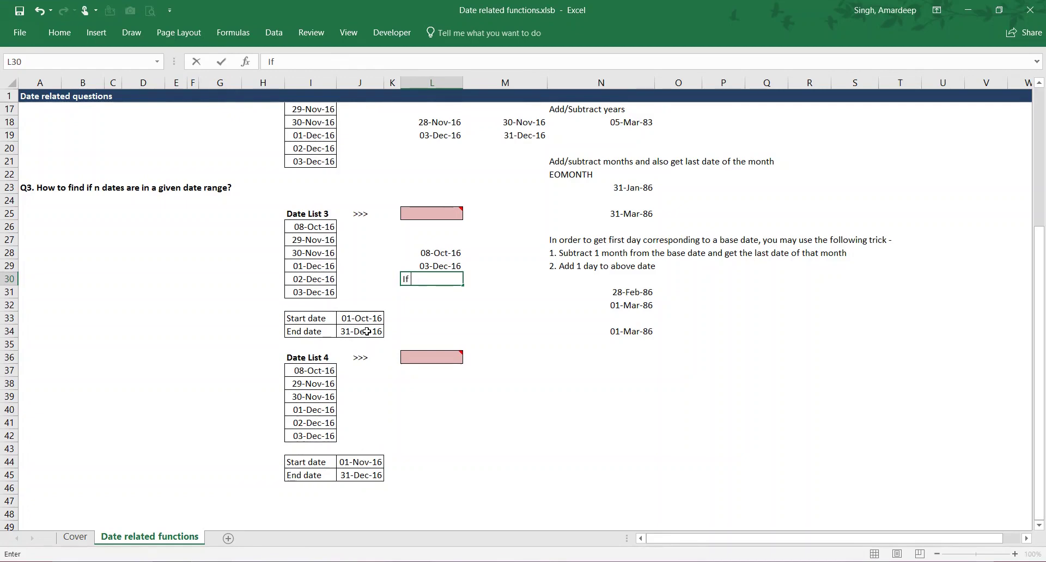
type(" the min date")
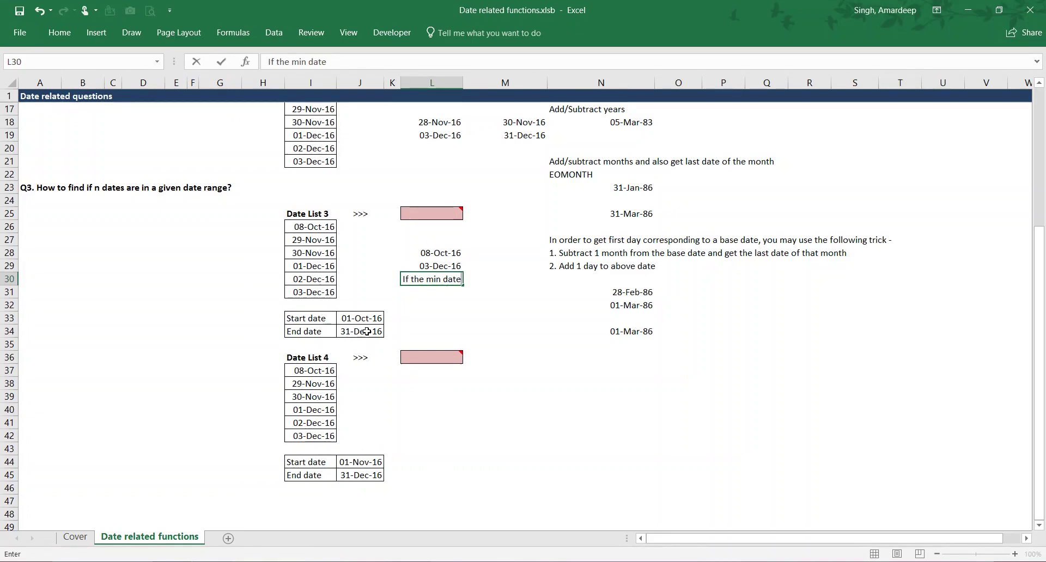
type(" >= Start dt")
key("Return")
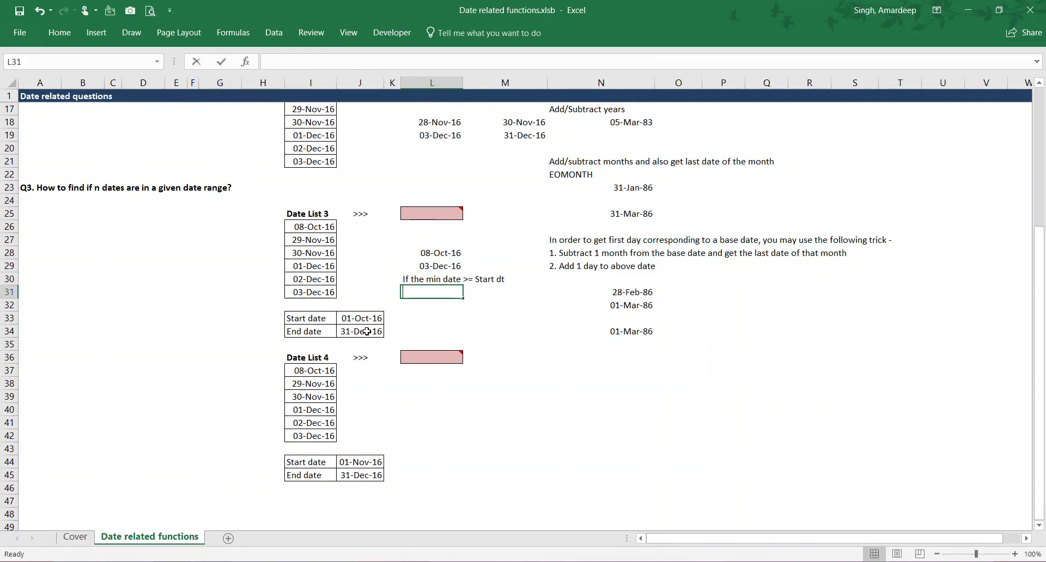
type("AND")
key("Return")
type("Max date ")
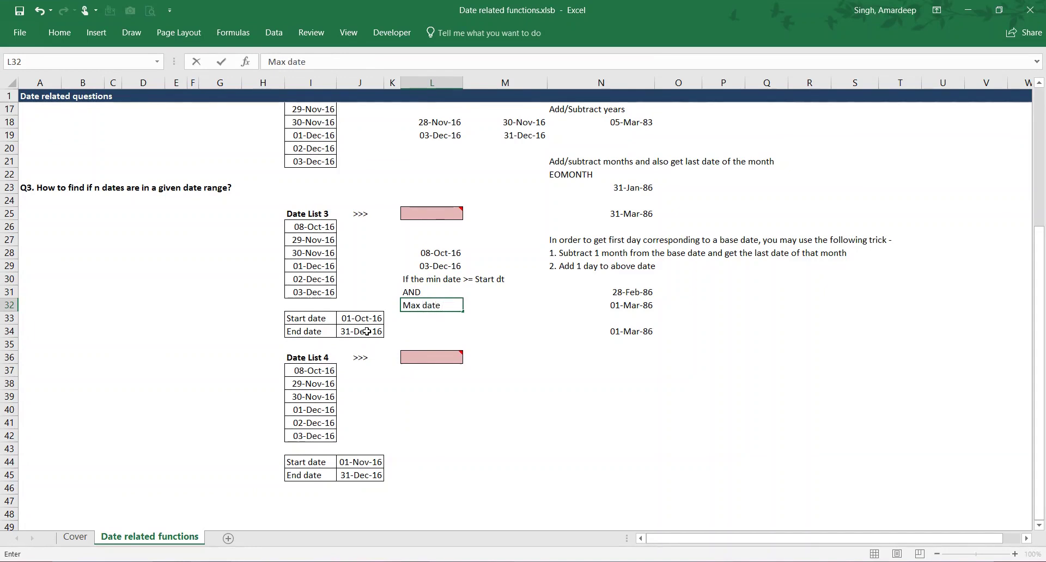
type("<= End dt")
key("ctrl+Return")
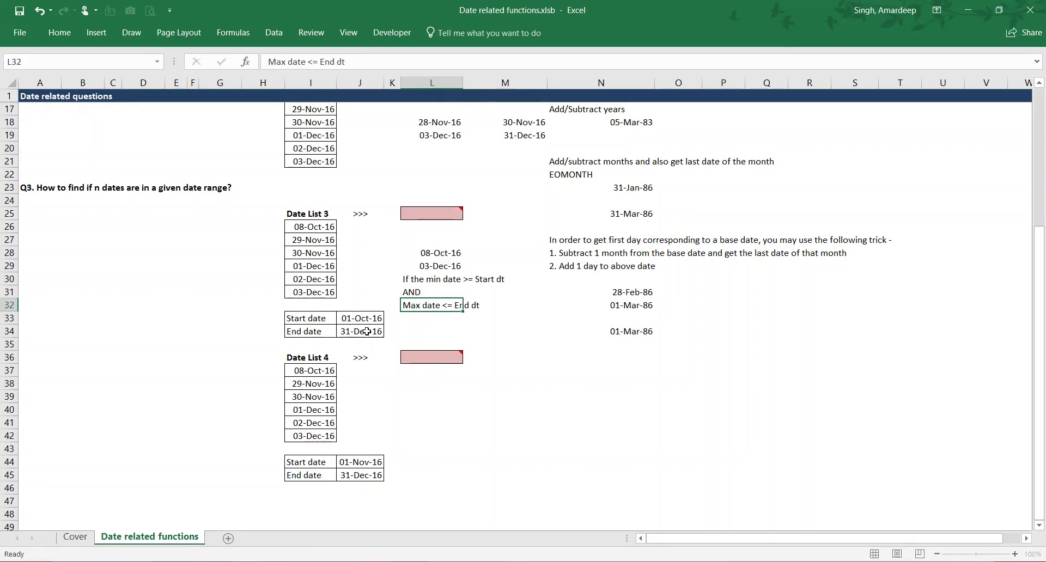
key("Return")
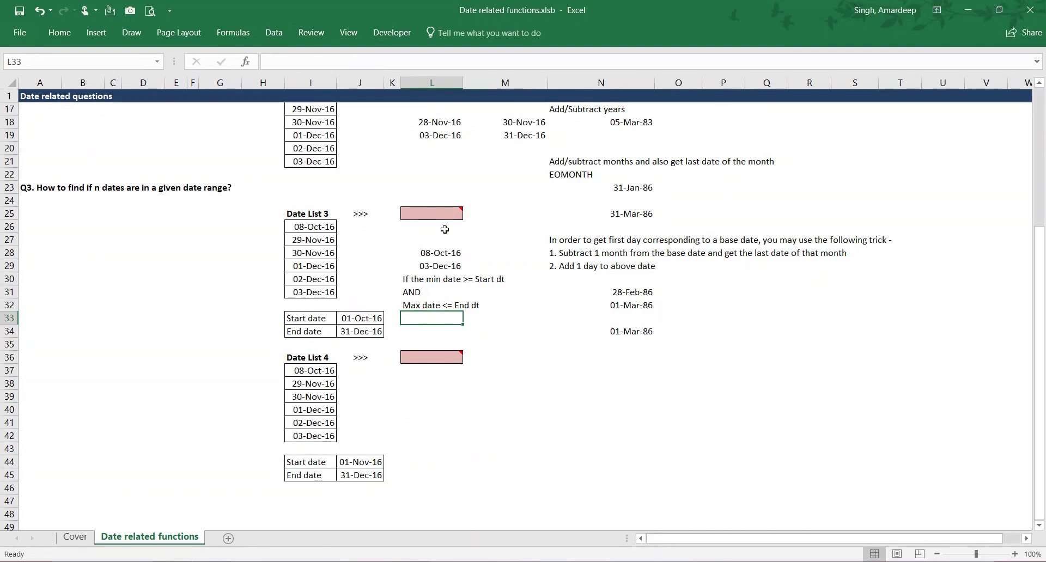
- Begin the Date List 3 range test in L25 as an AND formula whose first condition is MIN(I26:I31)>=J33
left_click(419, 232)
key("Up")
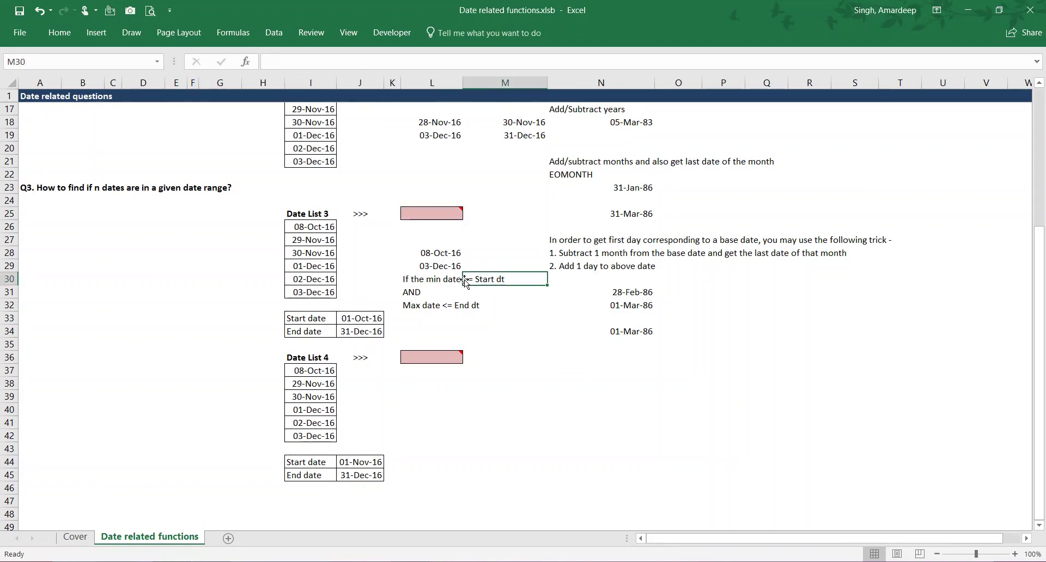
left_click_drag(415, 279, 488, 277)
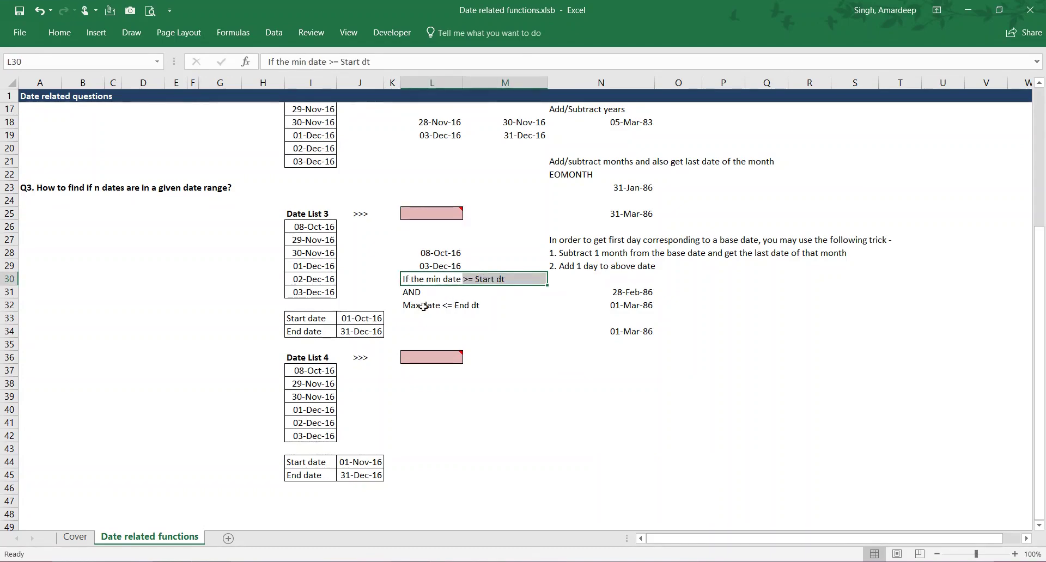
left_click_drag(423, 306, 490, 304)
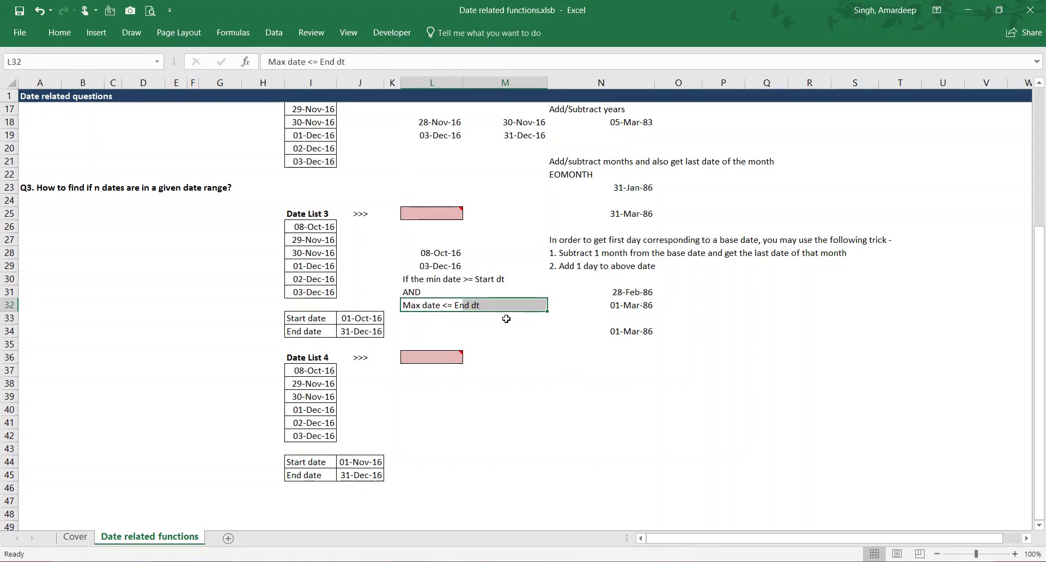
left_click(445, 235)
key("Up")
key("Up")
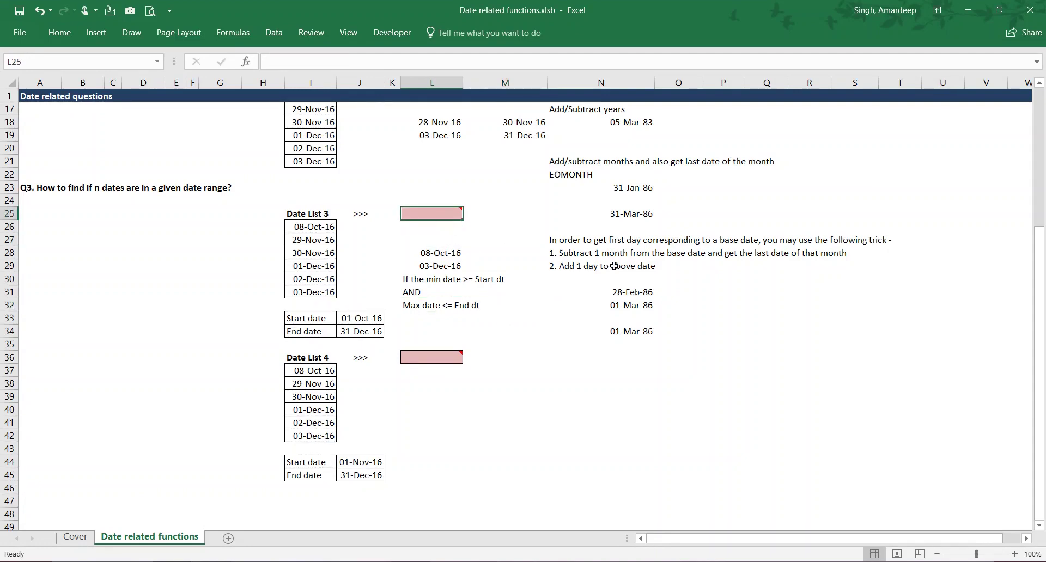
type("=AND")
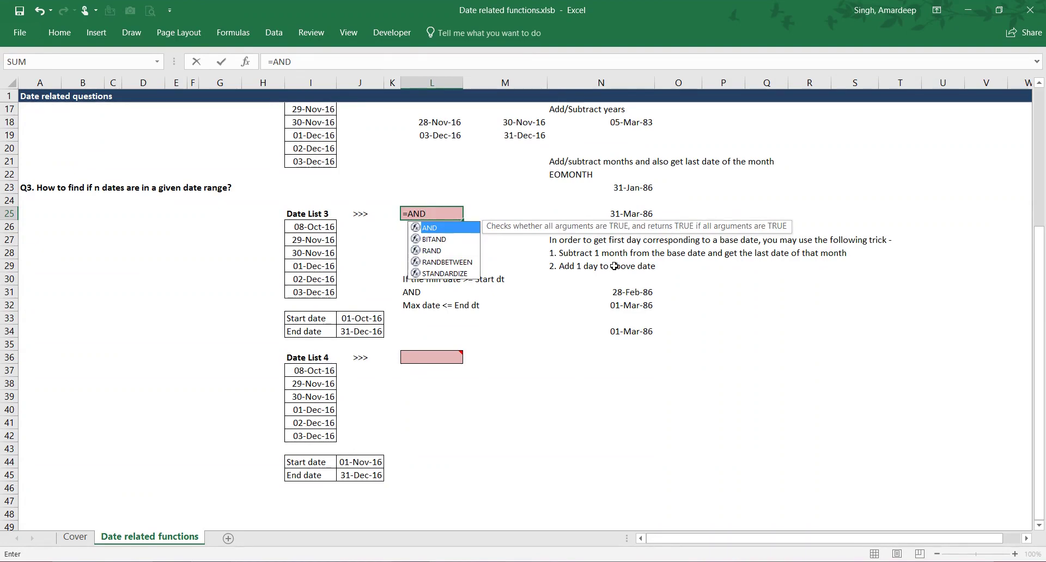
type("(")
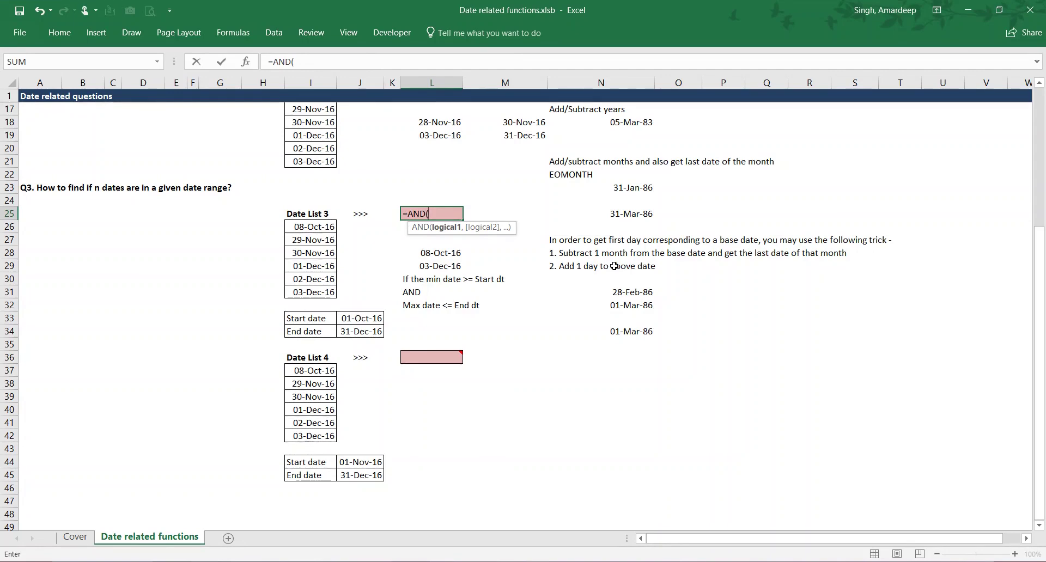
type("m")
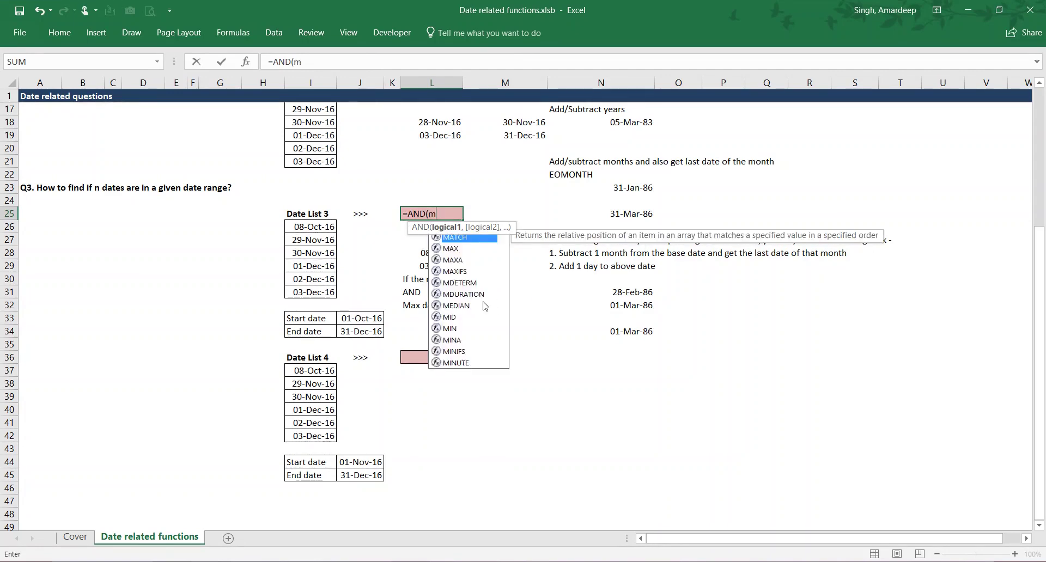
type("in(")
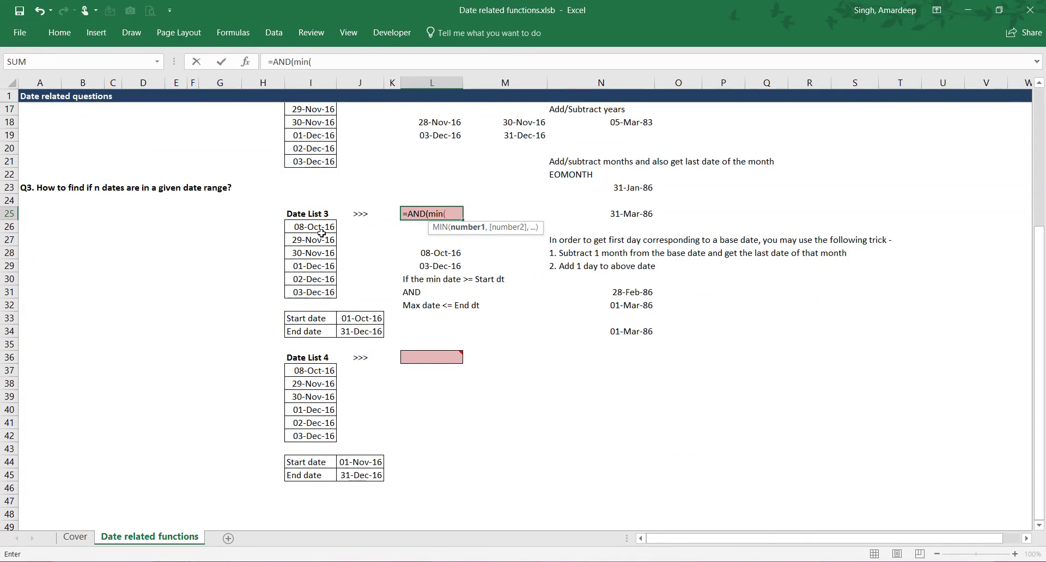
left_click_drag(319, 228, 317, 290)
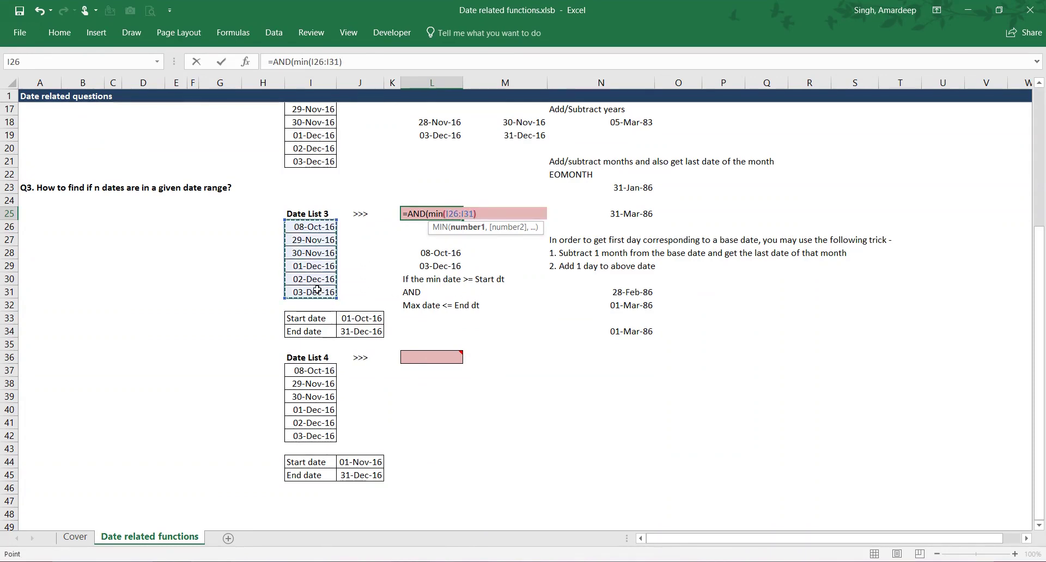
type(")>")
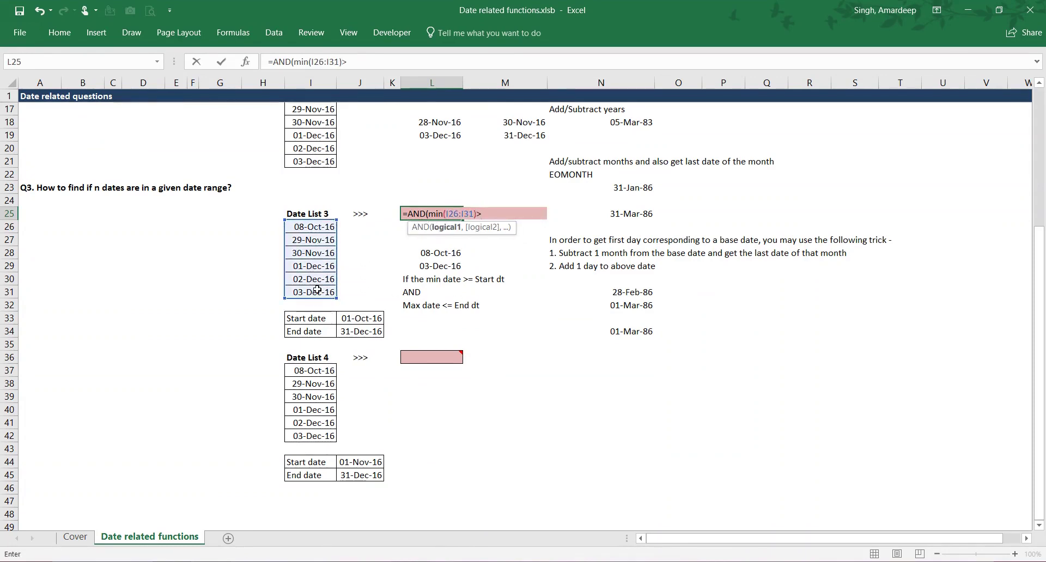
type("=")
left_click(371, 318)
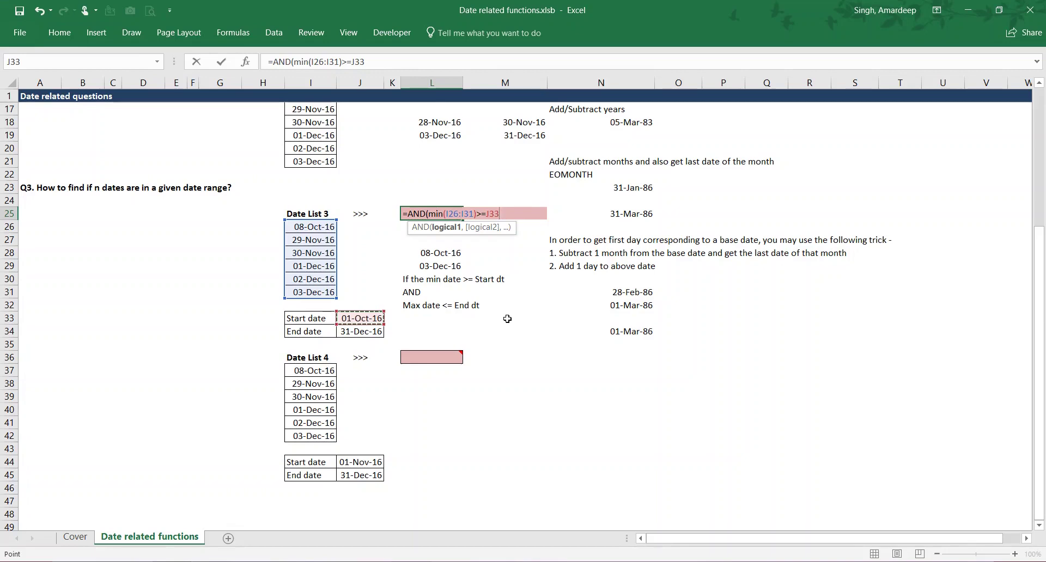
- Complete the AND formula in L25 with the second condition MAX(I26:I31)<=J34 and enter it
type(",")
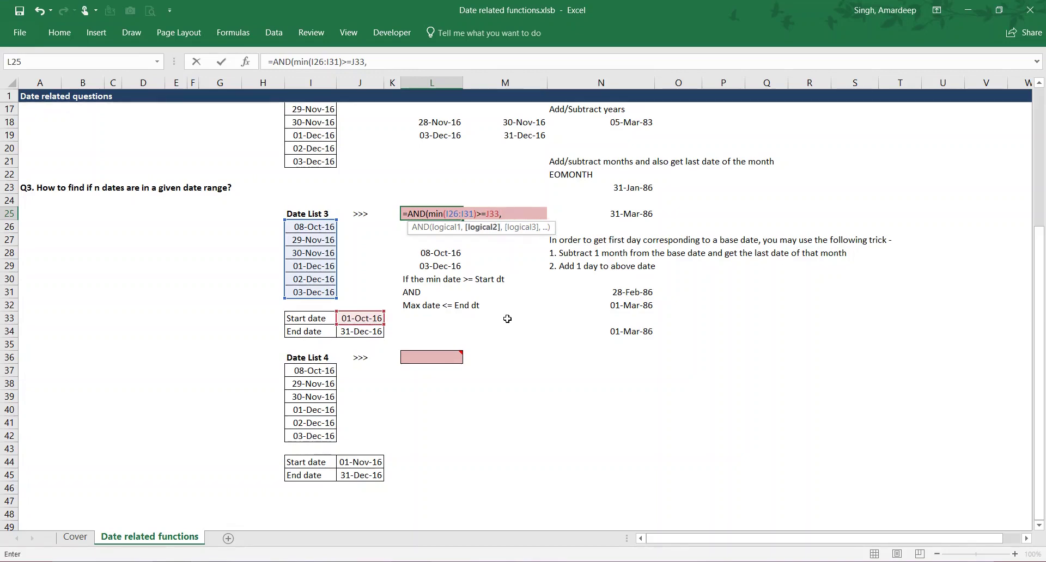
type("max(")
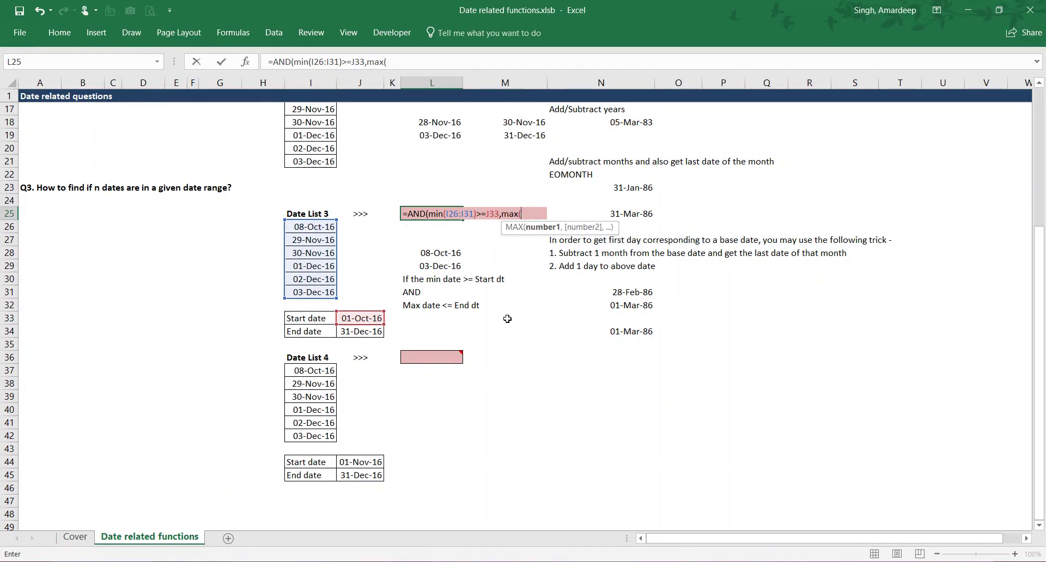
left_click_drag(315, 227, 317, 292)
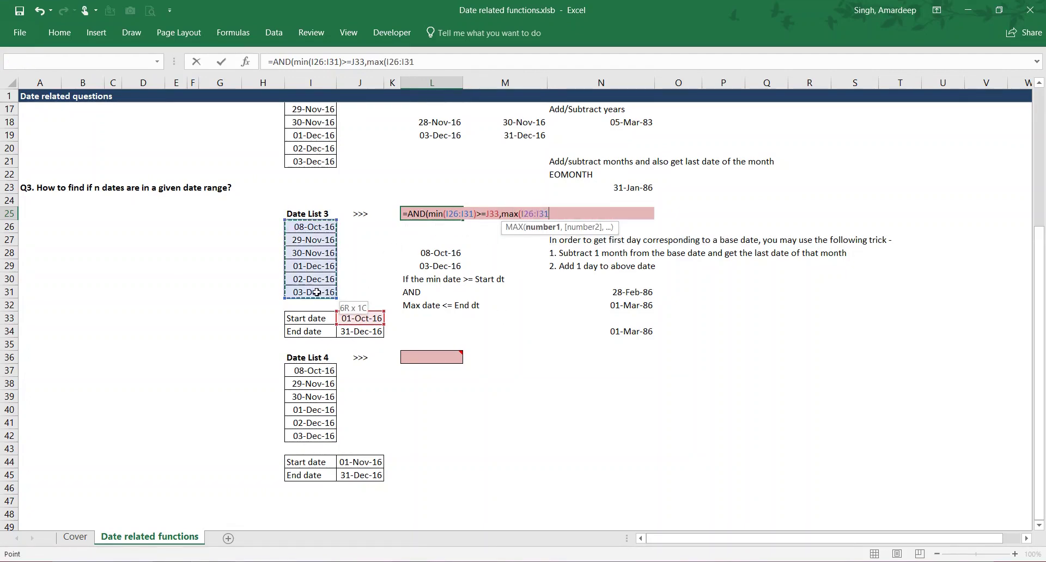
type(")<")
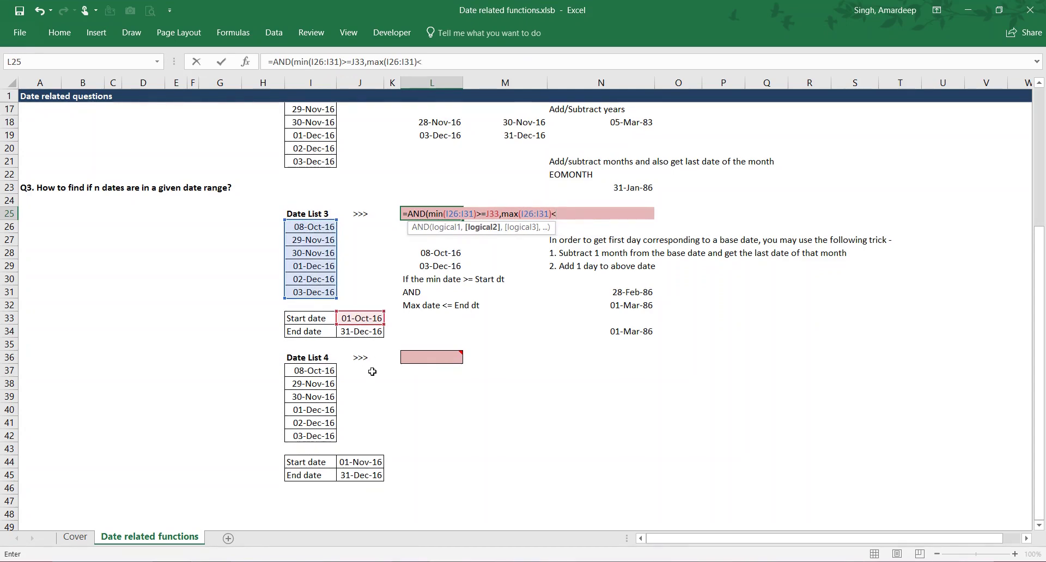
type("=")
left_click(355, 333)
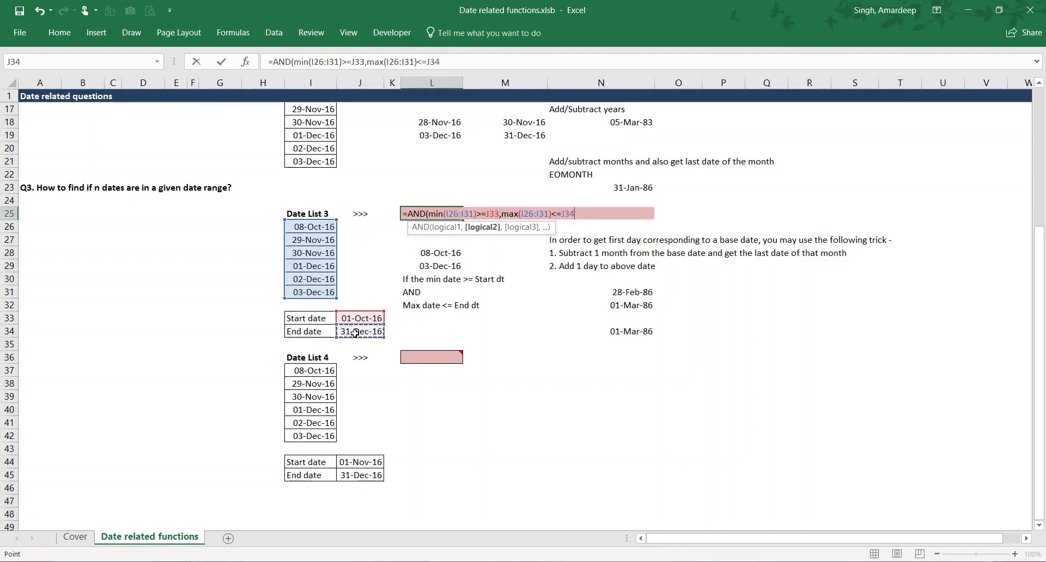
type(")")
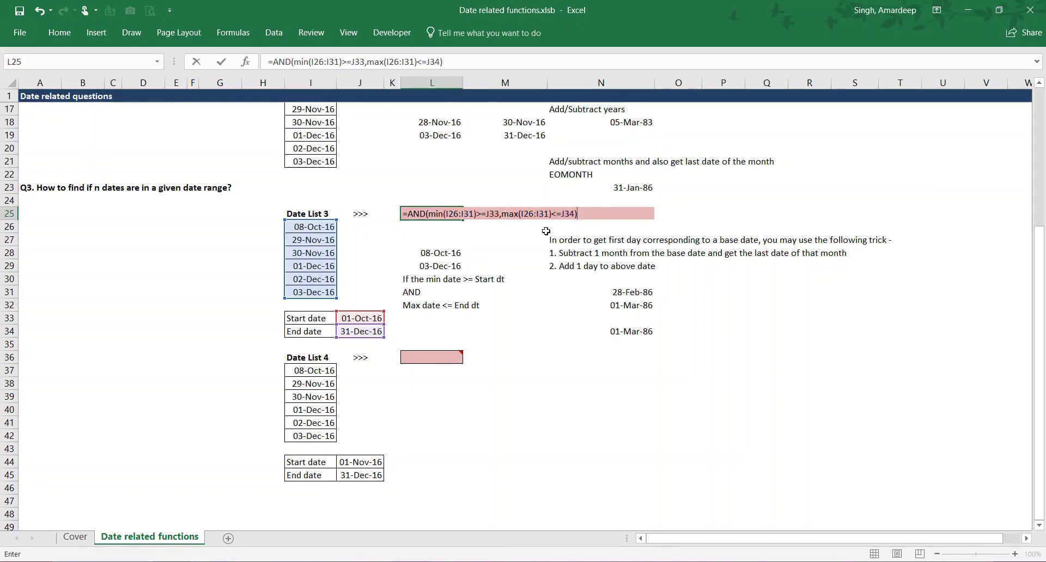
key("ctrl+Return")
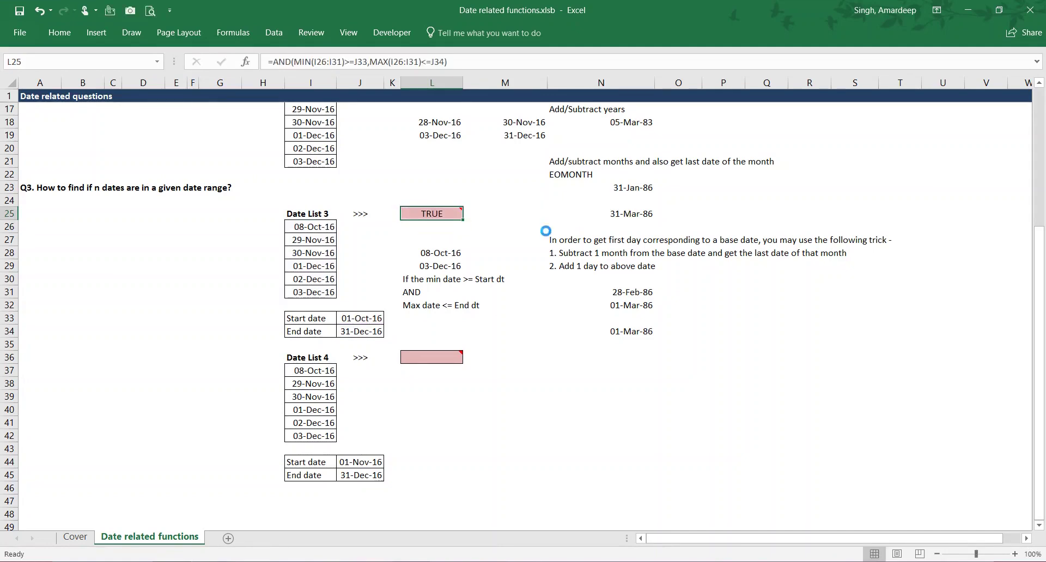
- Copy the range test from L25 to L36 for Date List 4 and check the cell references in the copied formula
key("ctrl+c")
left_click(461, 361)
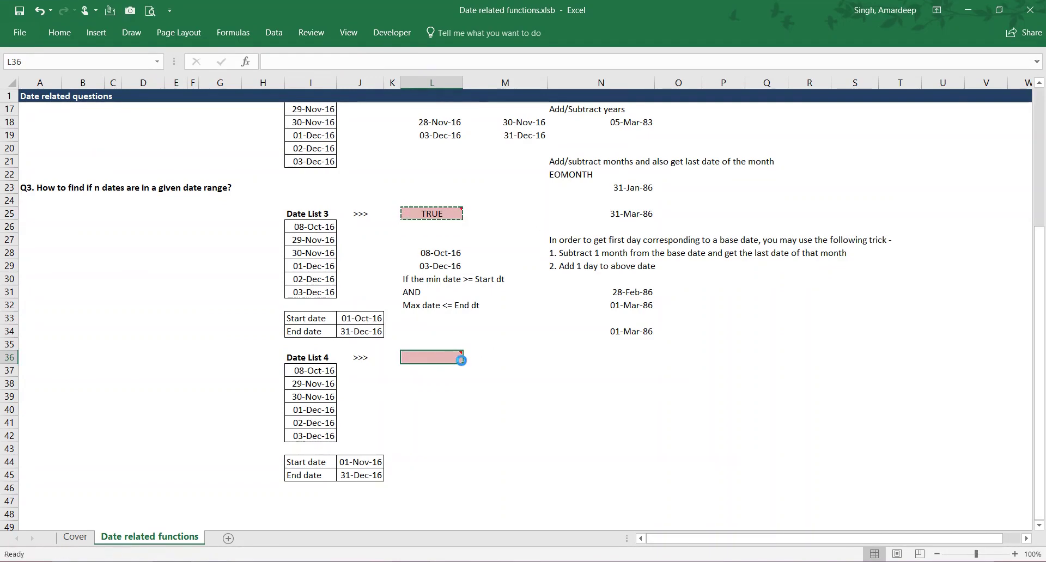
key("Return")
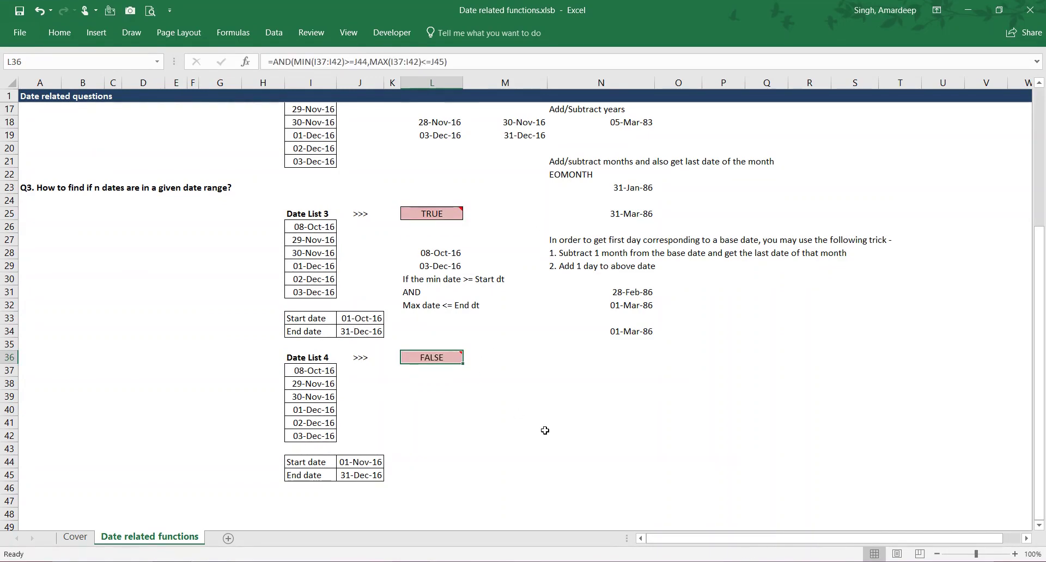
key("F2")
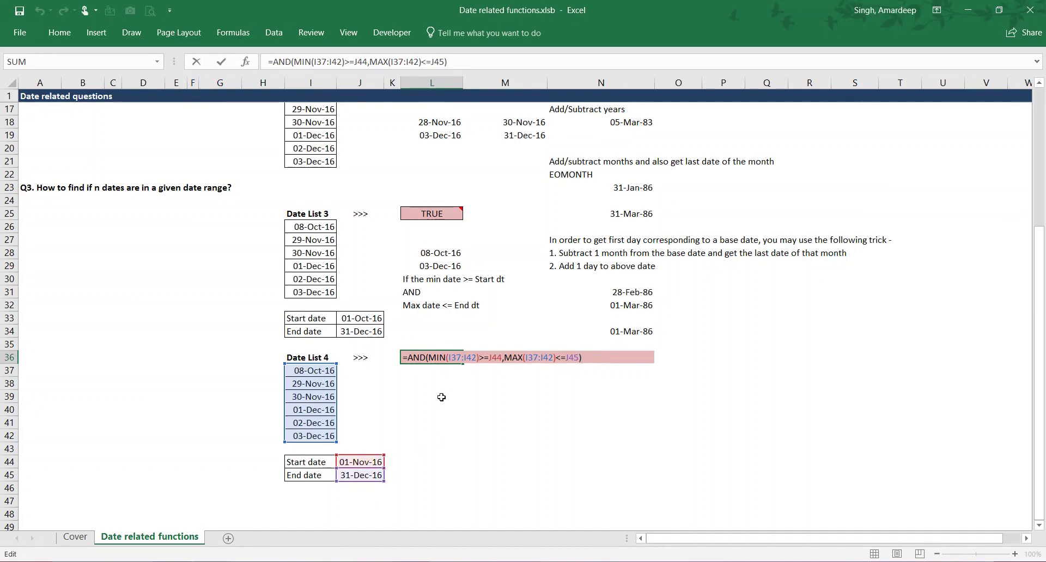
key("Return")
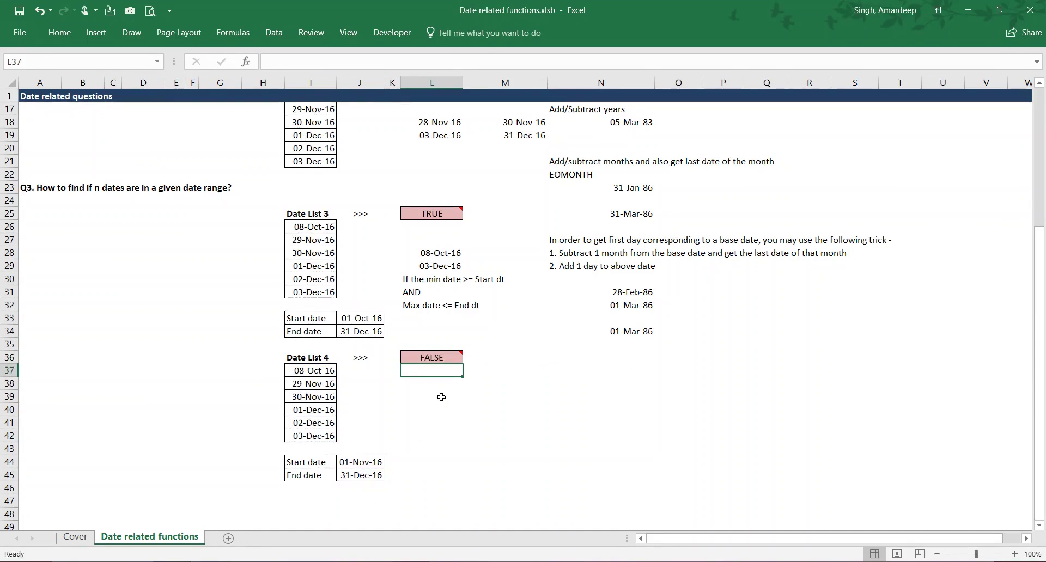
key("Down")
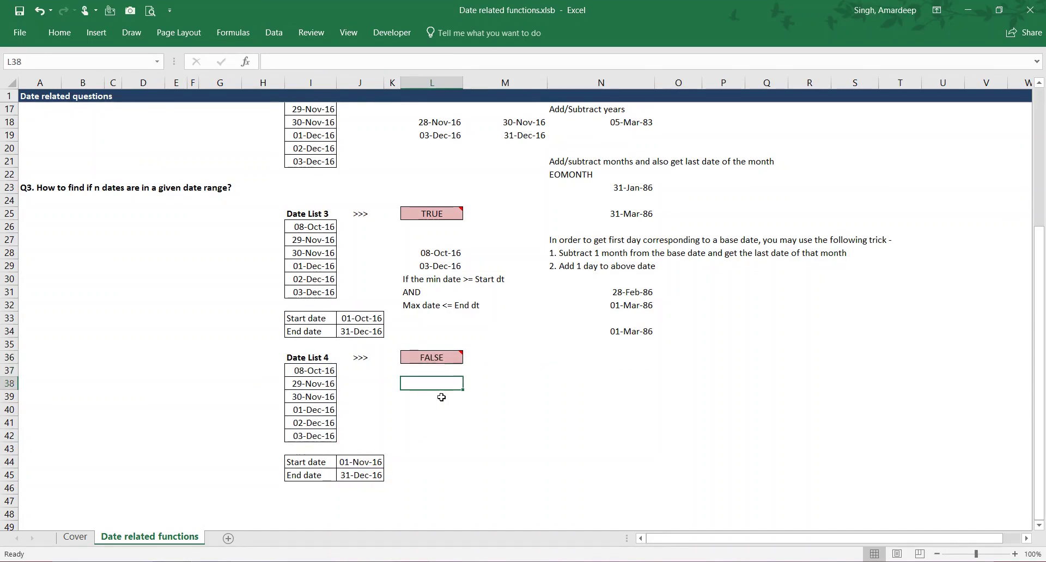